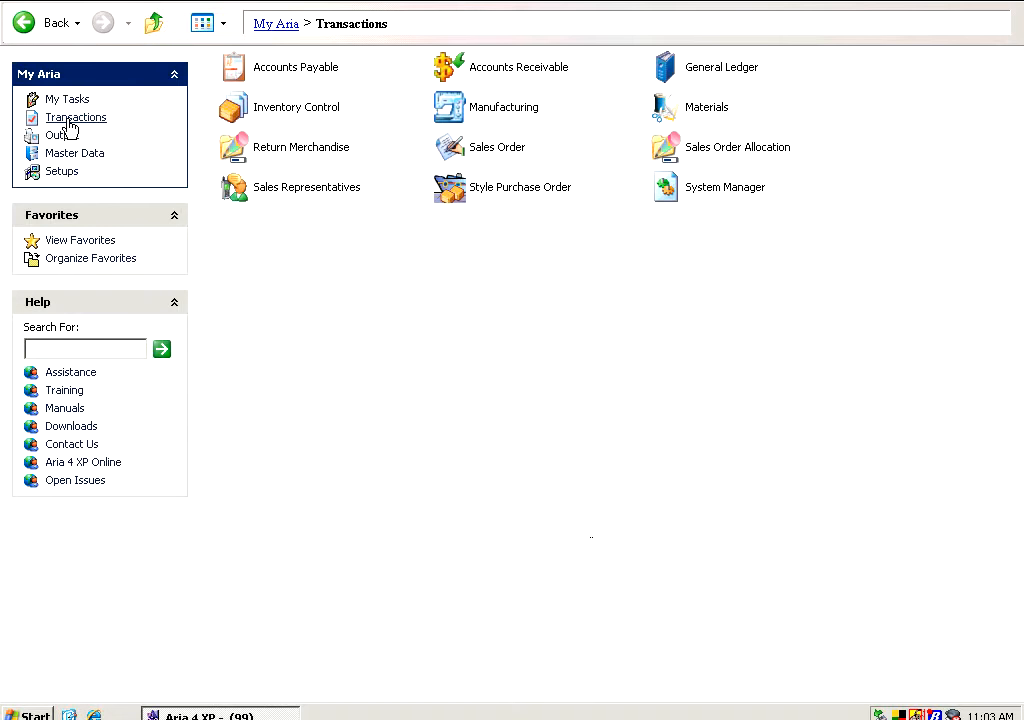
# Open the Sales Order entry form from the Sales Order transactions.
pyautogui.doubleClick(452, 147)
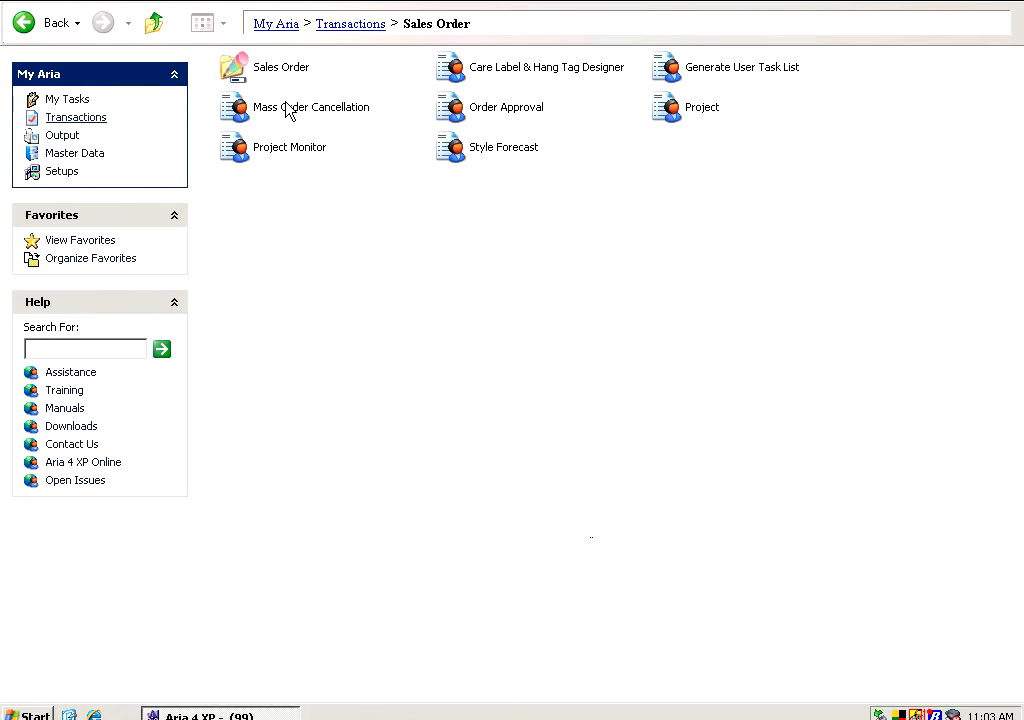
pyautogui.doubleClick(256, 68)
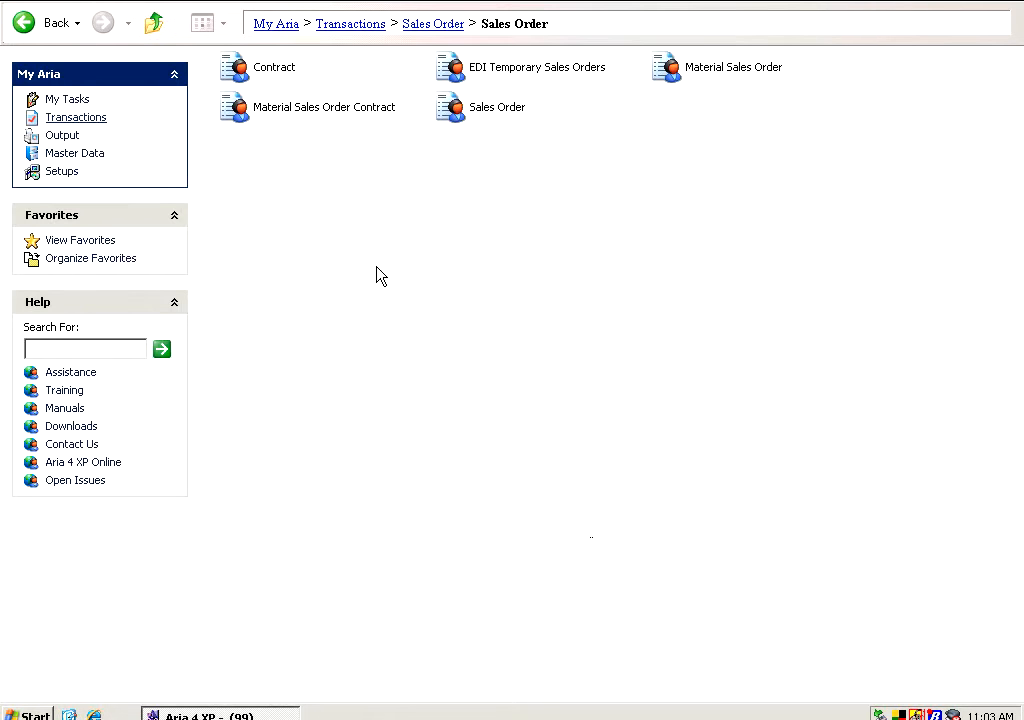
pyautogui.doubleClick(458, 112)
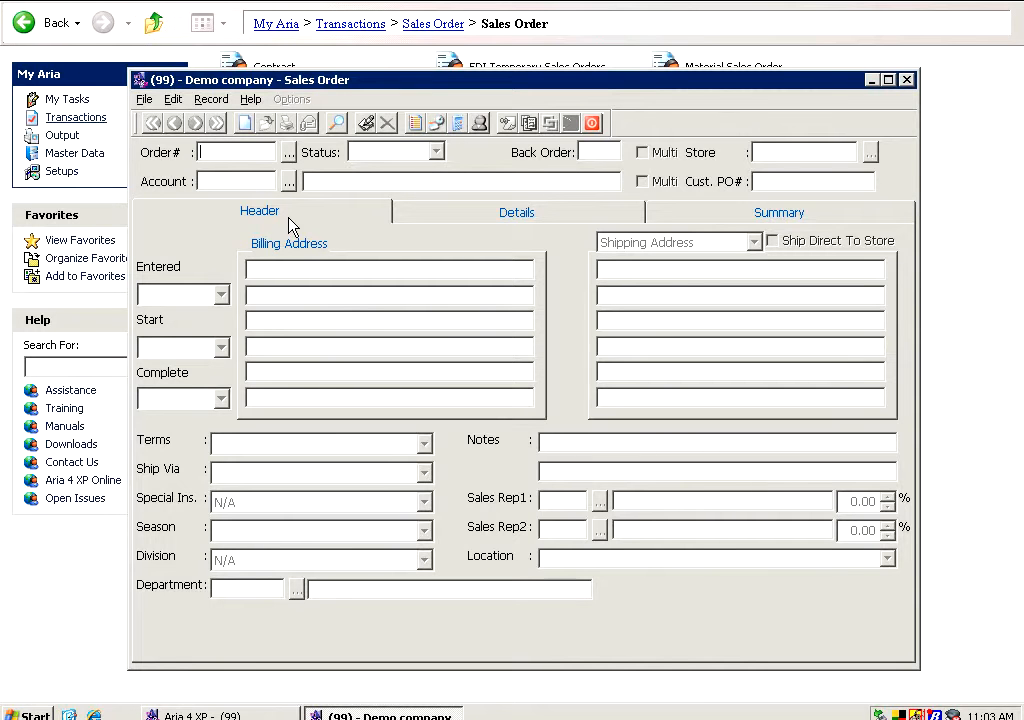
# Load the existing sales order by entering its order number.
pyautogui.write('030008')
pyautogui.press('Left')
pyautogui.write('18')
pyautogui.press('Return')
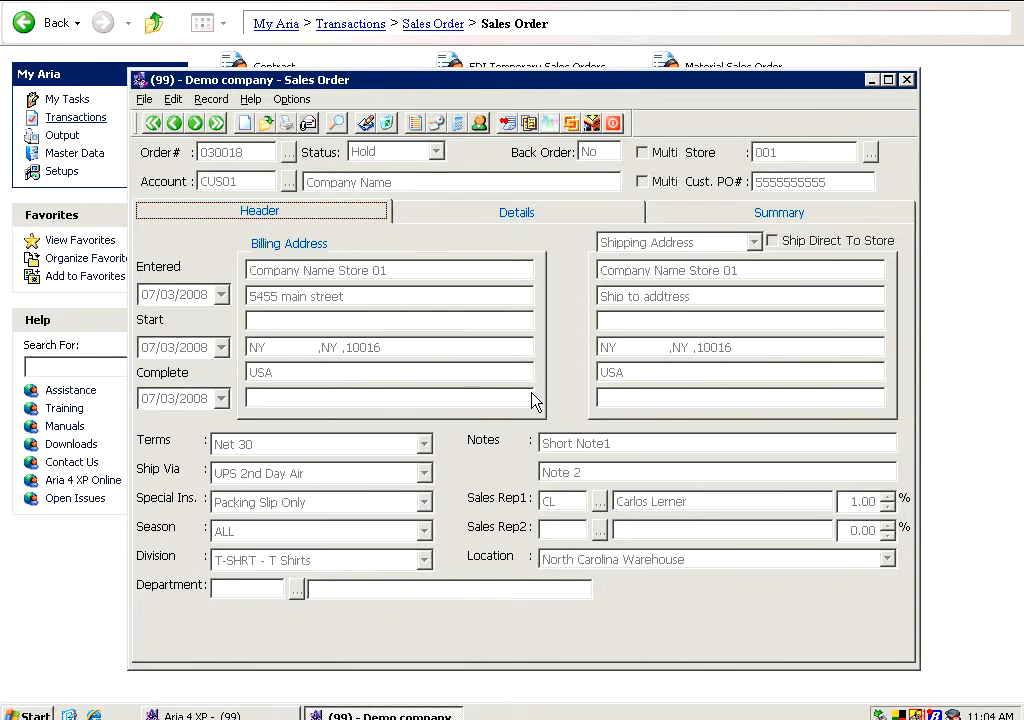
# Review the loaded order's line details, summary and header information.
pyautogui.click(528, 217)
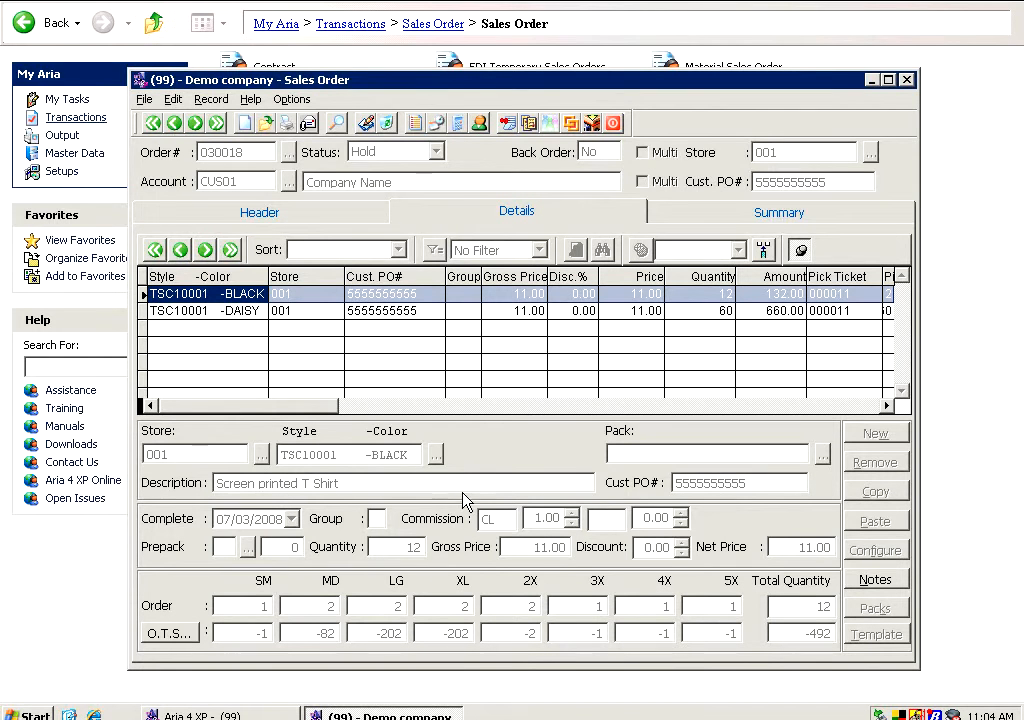
pyautogui.click(771, 219)
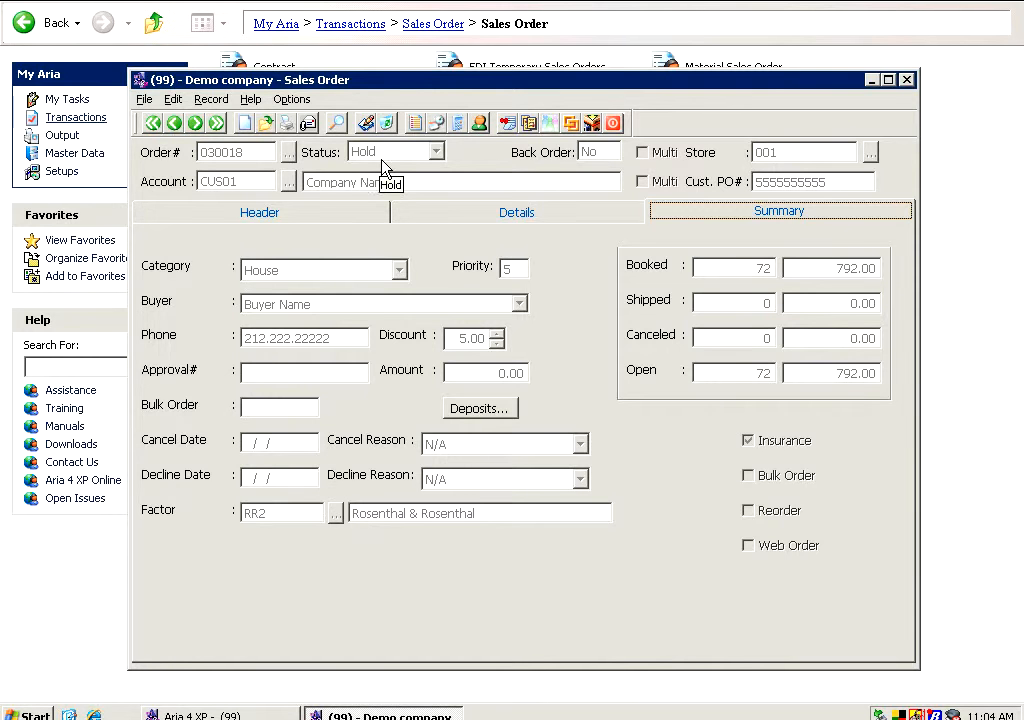
pyautogui.click(348, 210)
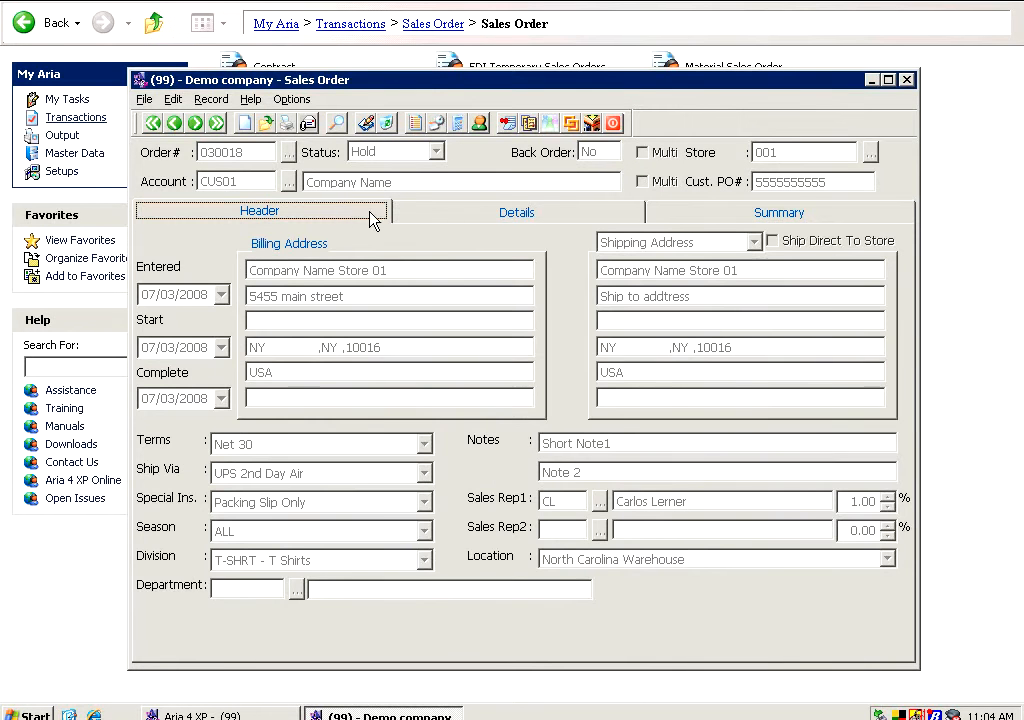
pyautogui.click(457, 222)
pyautogui.click(327, 213)
# Put the order into edit mode and show its line details.
pyautogui.click(364, 124)
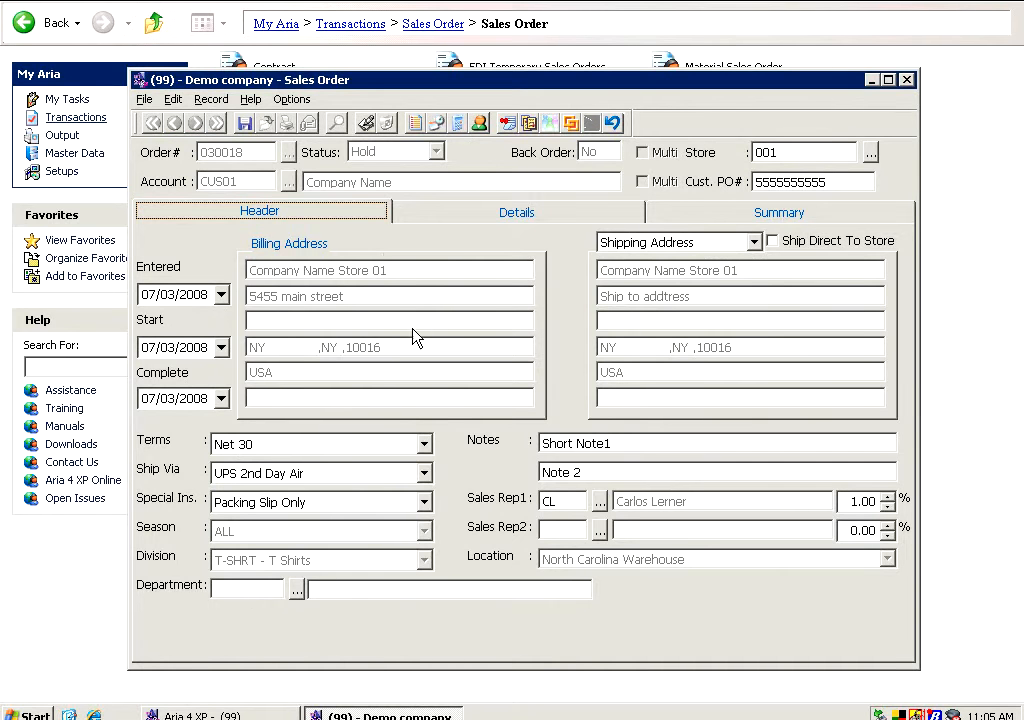
pyautogui.click(666, 247)
pyautogui.click(513, 221)
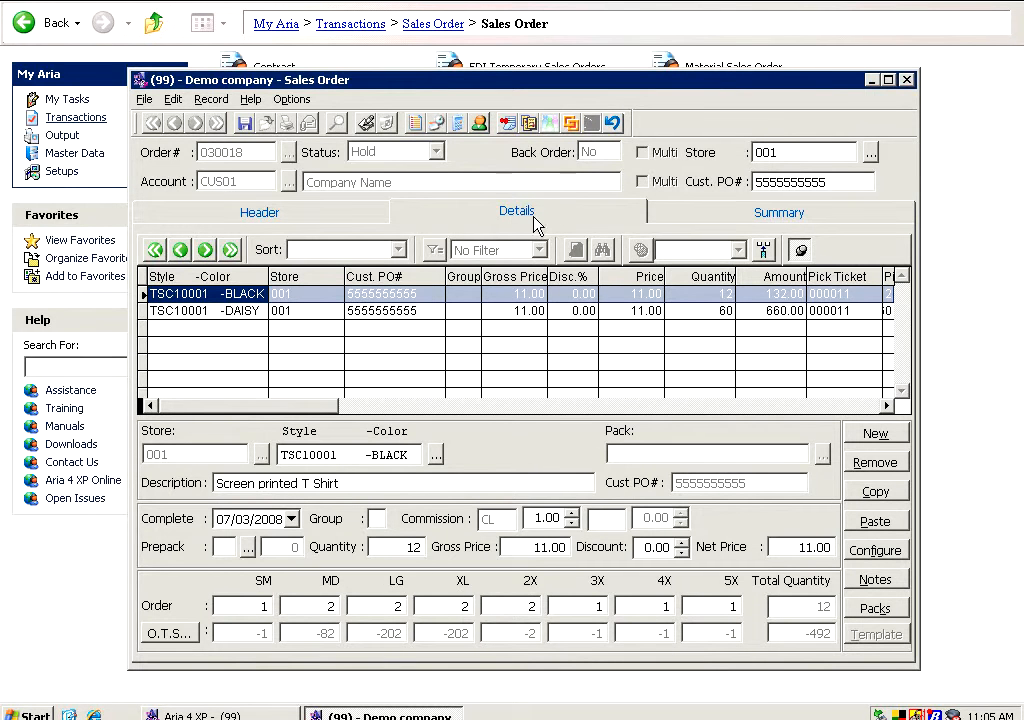
# Go through the editable gross price and MD quantity fields of the TSC10001 BLACK line, and save the order.
pyautogui.click(522, 310)
pyautogui.click(516, 293)
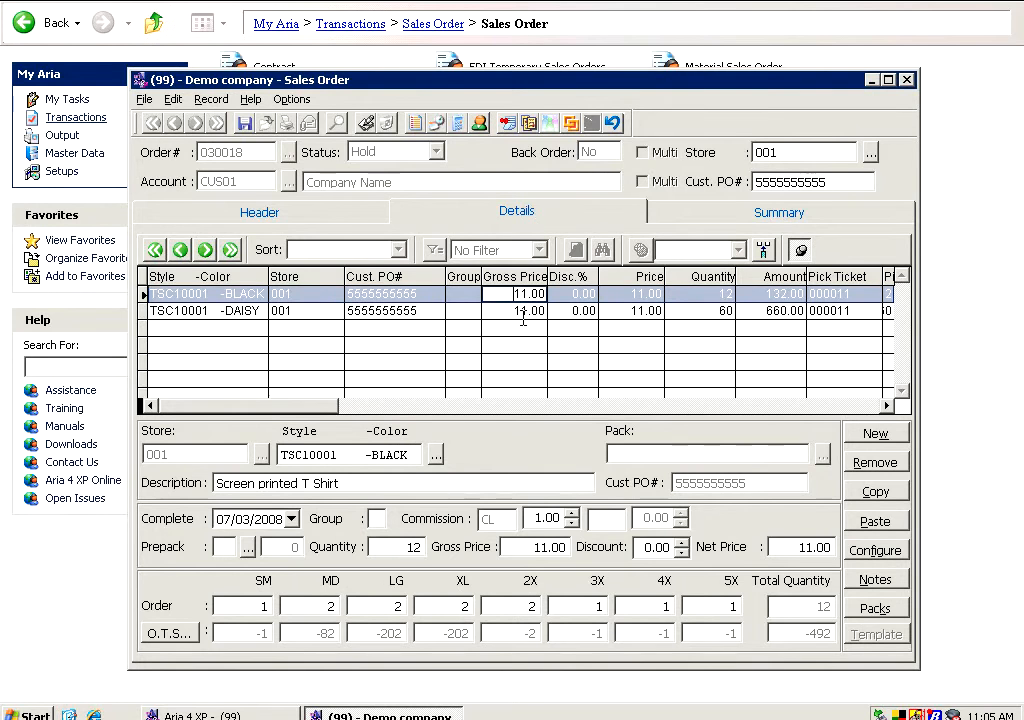
pyautogui.click(522, 314)
pyautogui.click(516, 293)
pyautogui.click(561, 547)
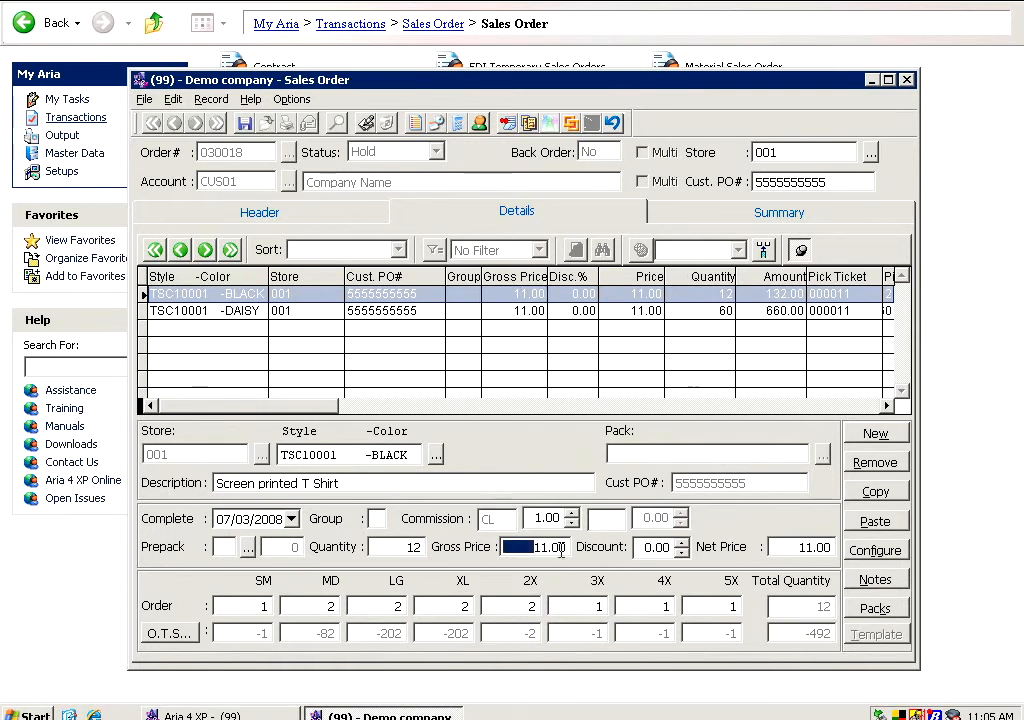
pyautogui.click(306, 605)
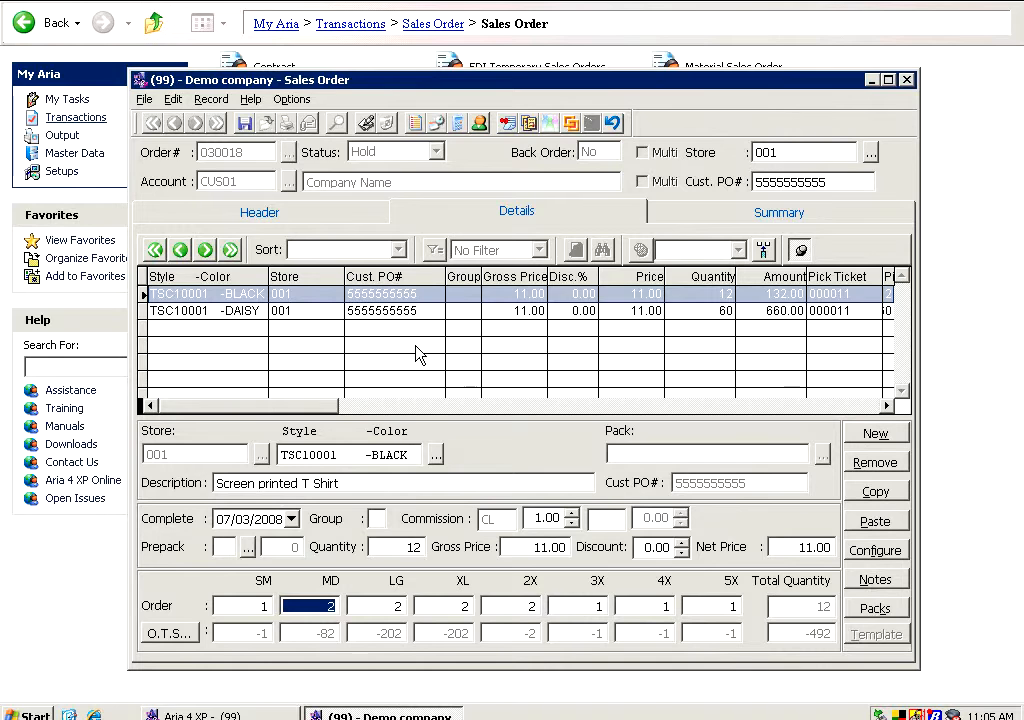
pyautogui.click(247, 128)
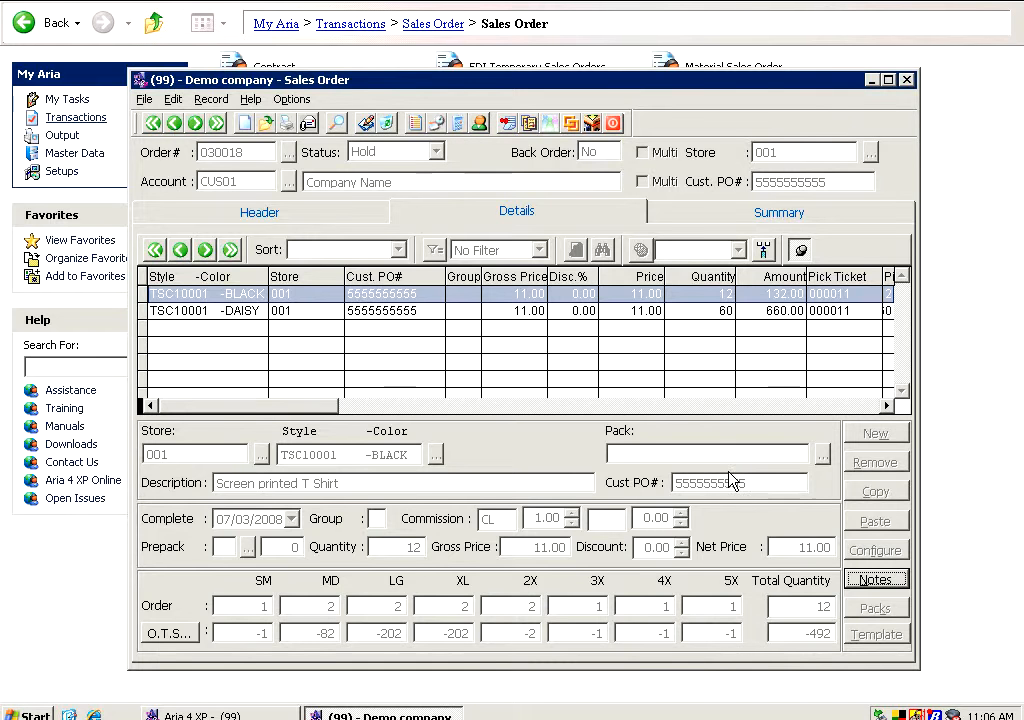
# Review the saved order's header and summary information.
pyautogui.click(277, 222)
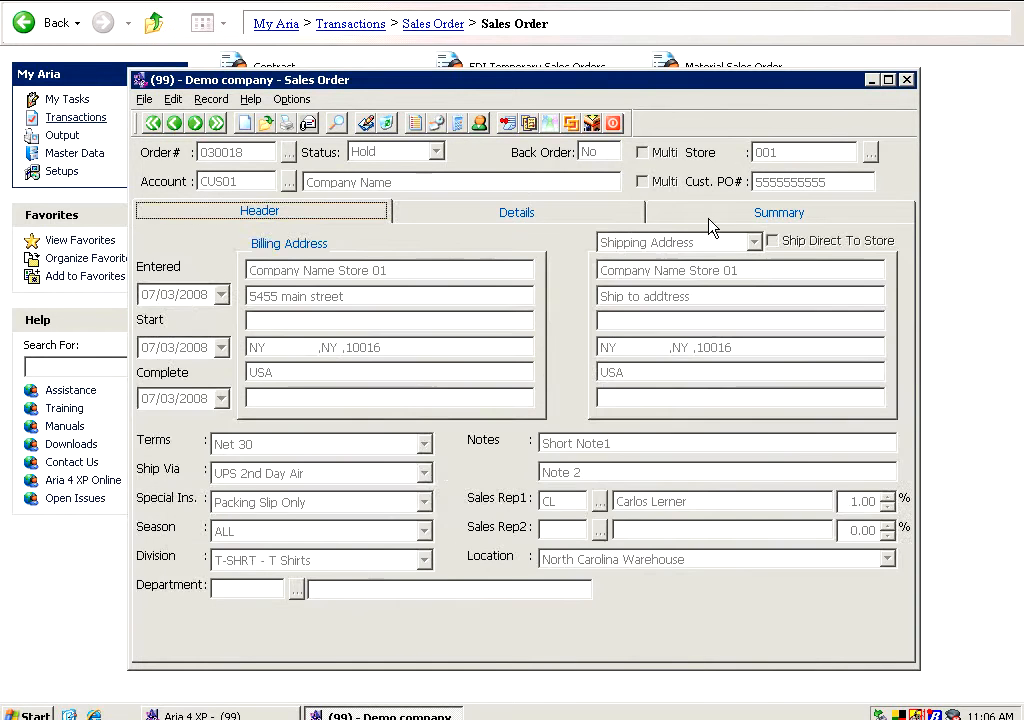
pyautogui.click(722, 219)
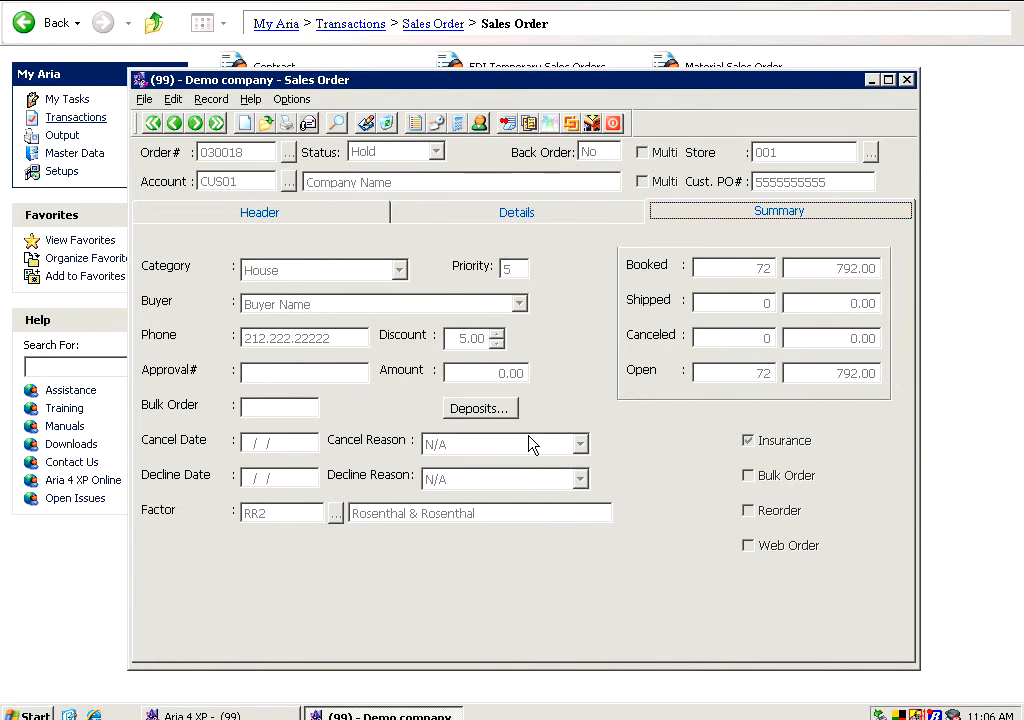
pyautogui.click(336, 212)
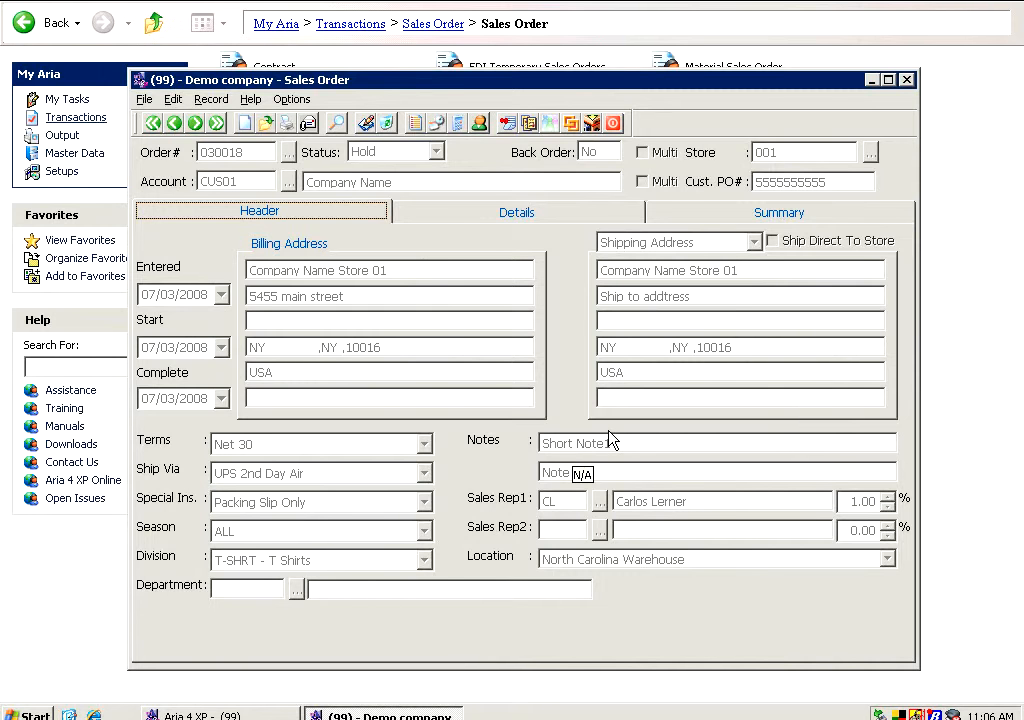
# Clear the order form, enter the customer's account code and browse that customer's orders.
pyautogui.click(265, 124)
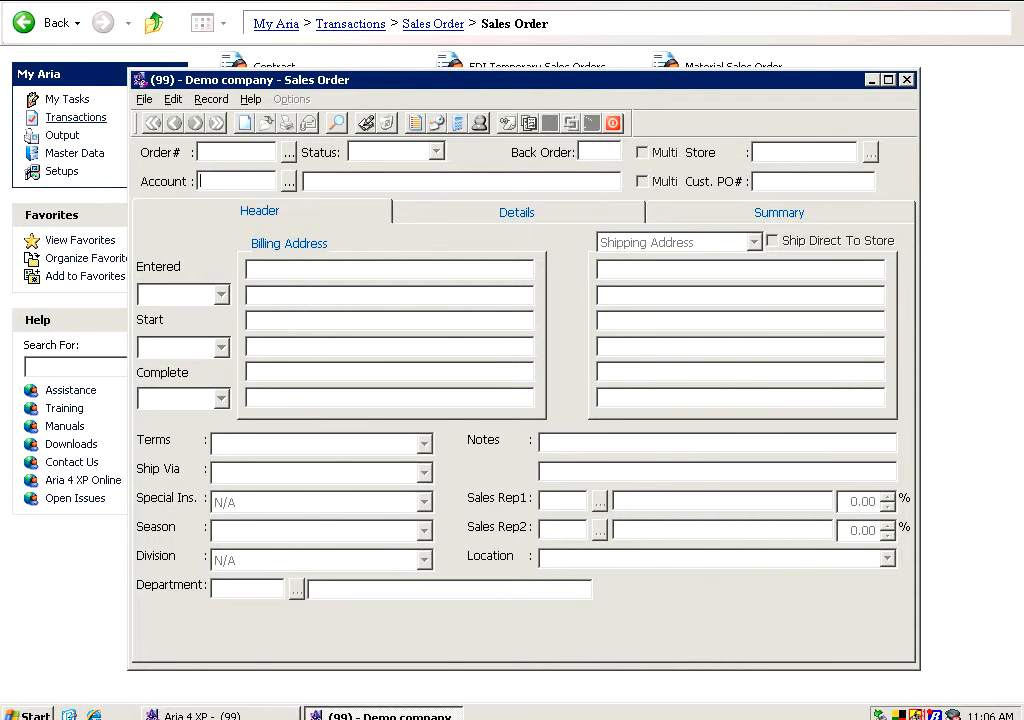
pyautogui.write('CUS01')
pyautogui.click(232, 181)
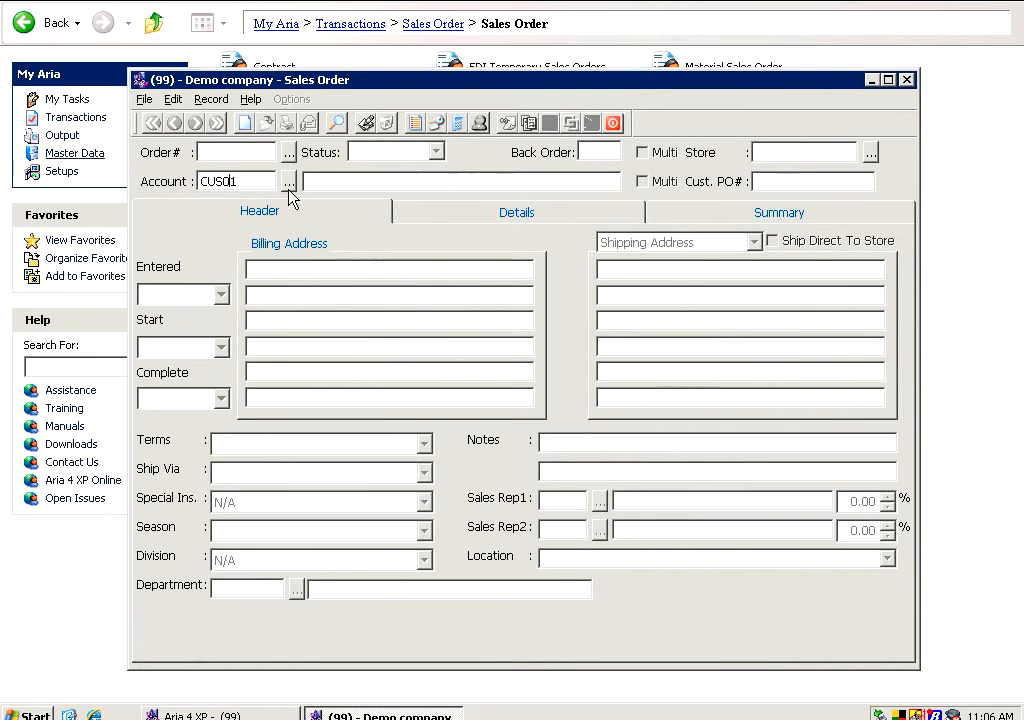
pyautogui.click(230, 153)
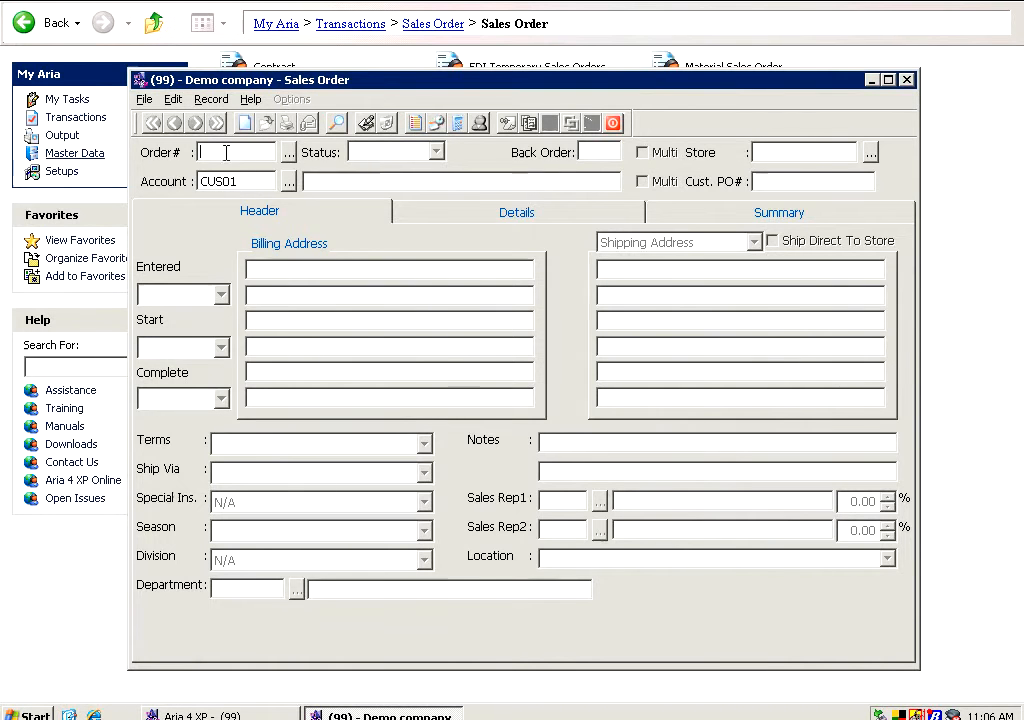
pyautogui.click(286, 154)
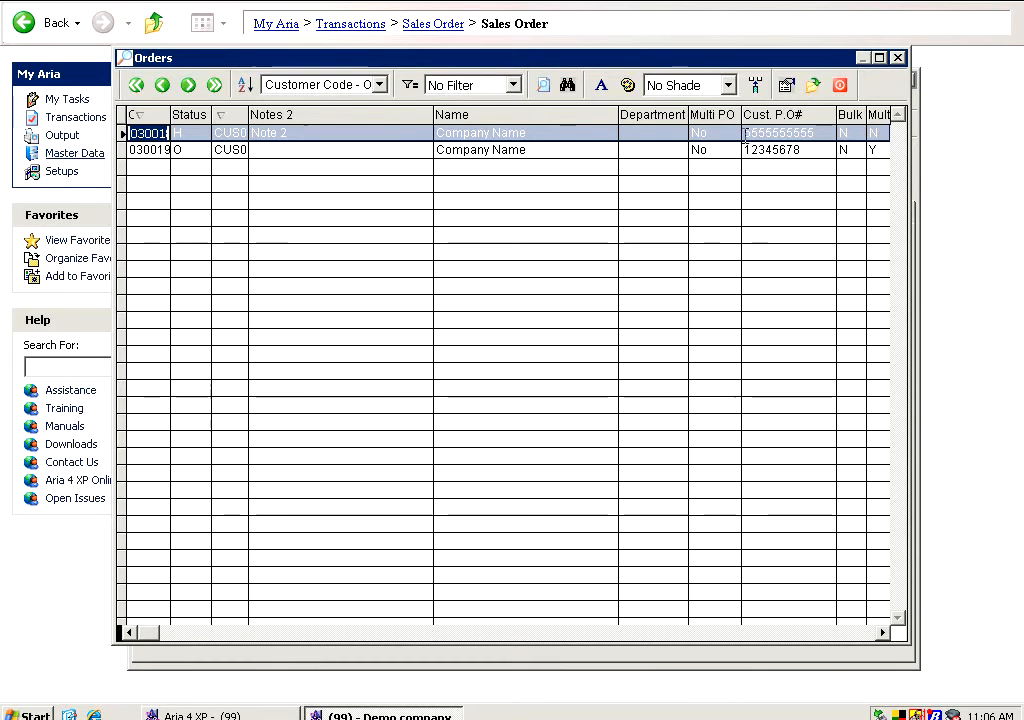
# Check the customer PO number of the order on hold and load the customer's order with status O.
pyautogui.click(809, 134)
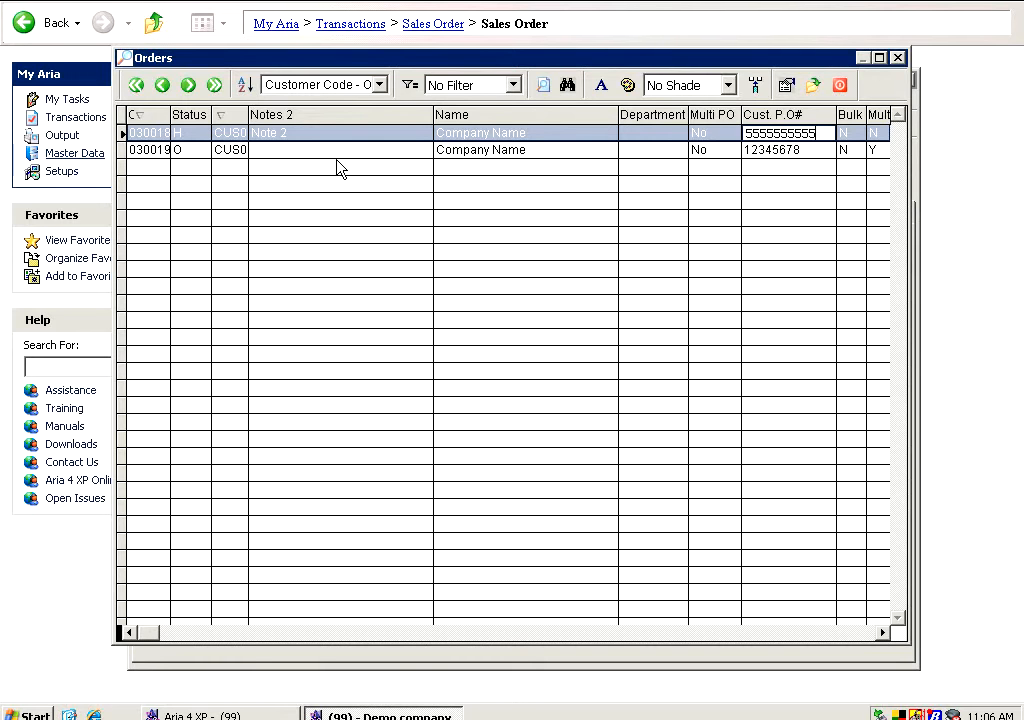
pyautogui.click(142, 150)
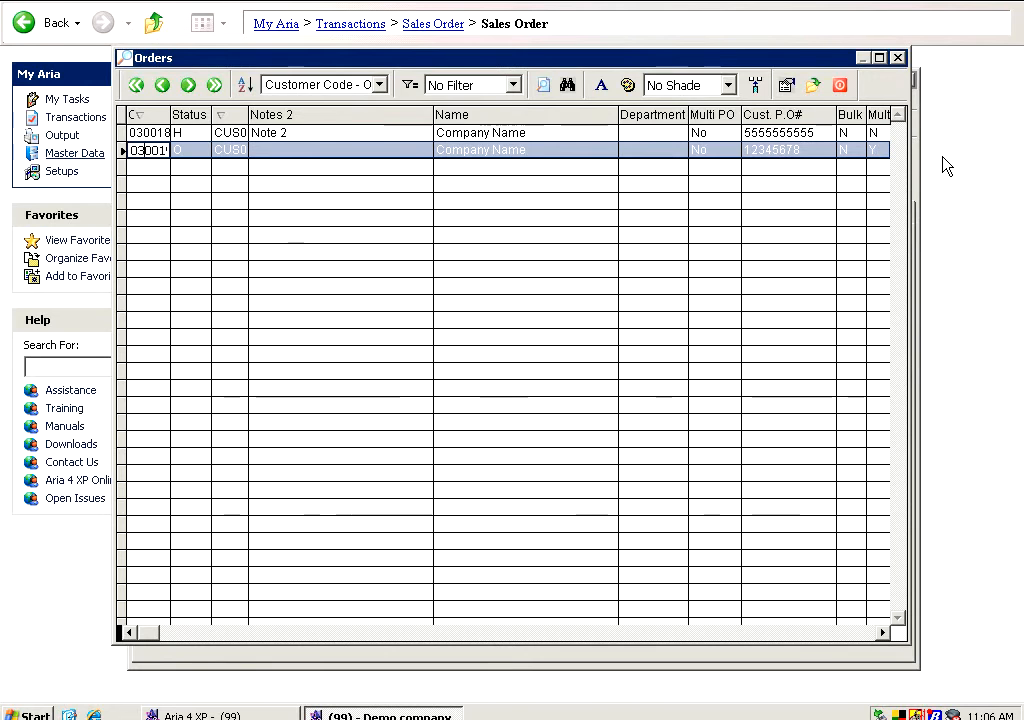
pyautogui.press('Return')
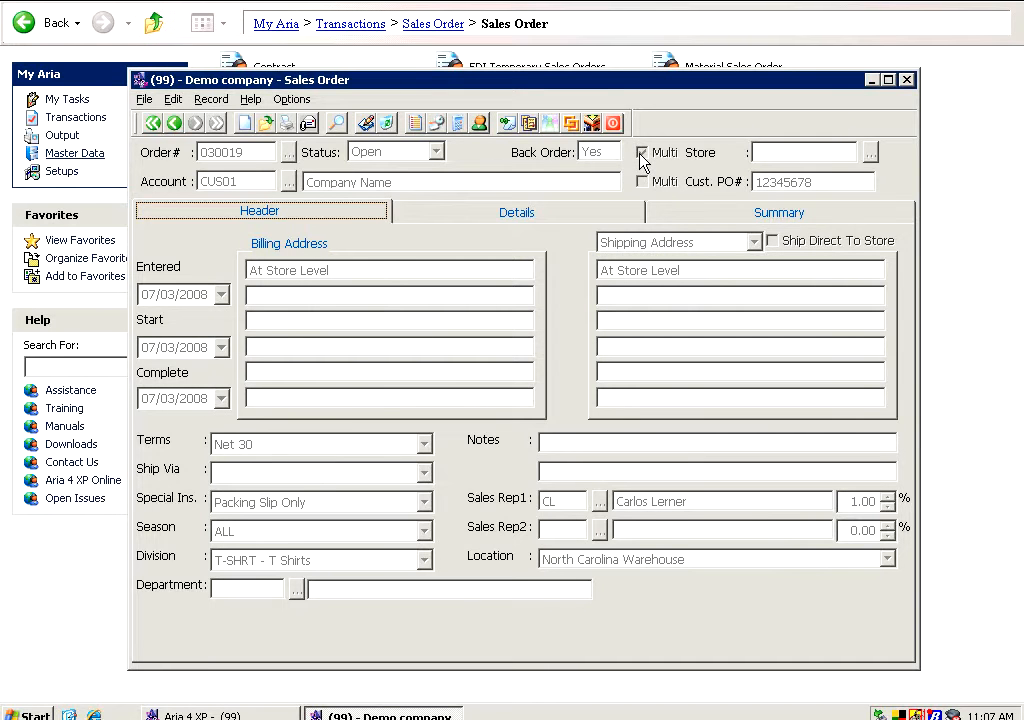
# Review the multi-store order's line details and its summary quantities and amounts.
pyautogui.click(528, 218)
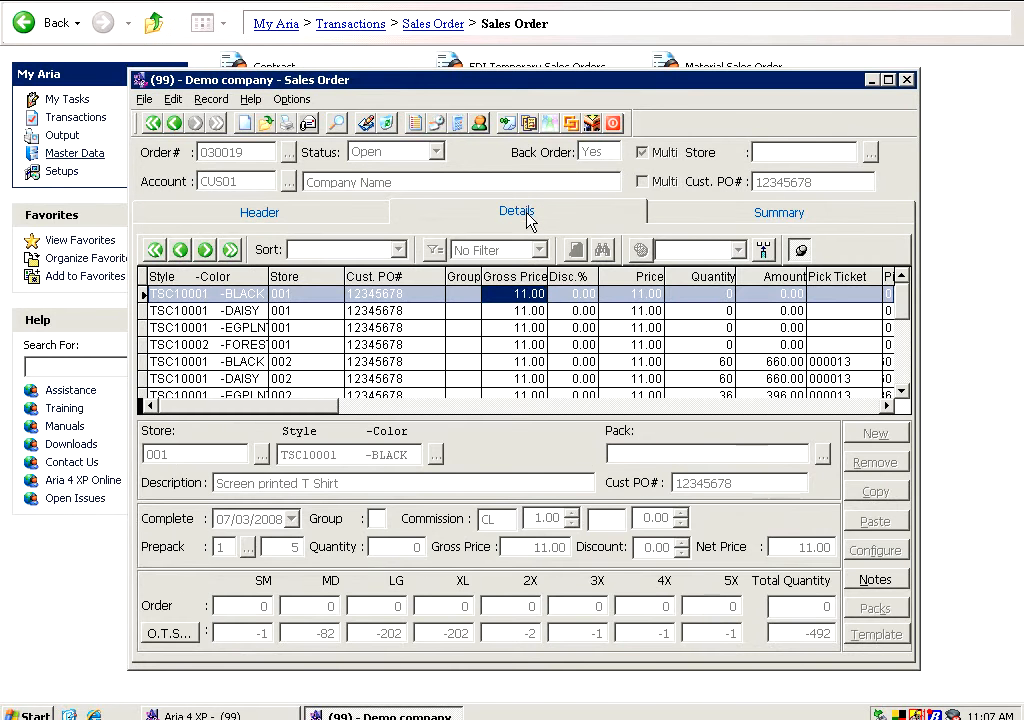
pyautogui.click(813, 214)
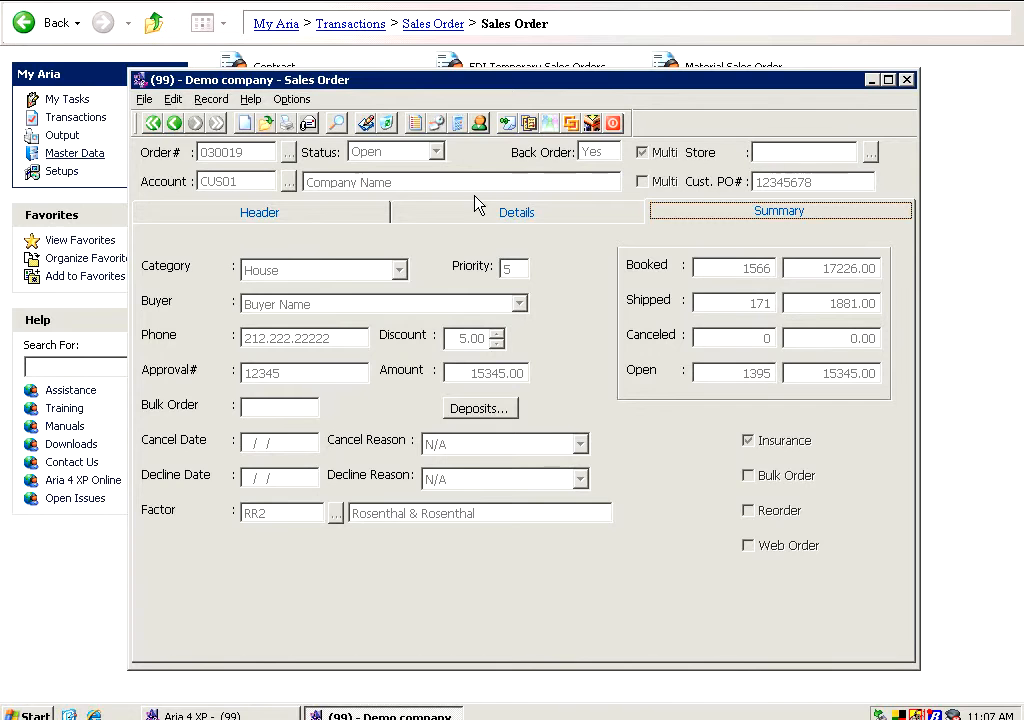
pyautogui.click(486, 217)
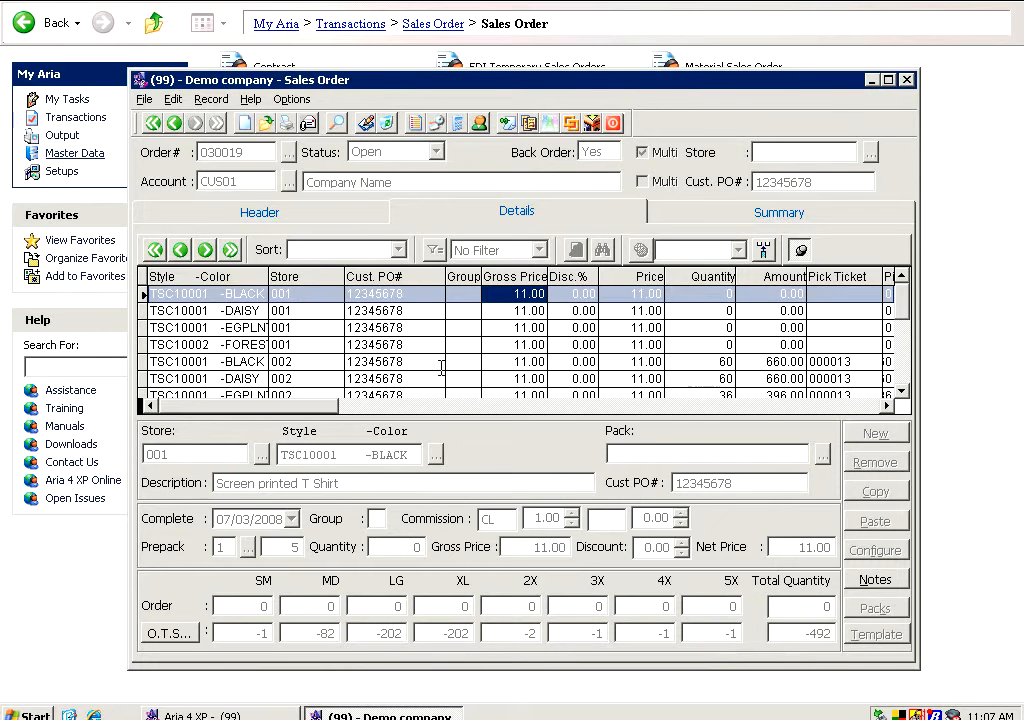
# Examine the order lines for stores 001 and 002, including their quantities, pick ticket and customer PO number.
pyautogui.click(233, 294)
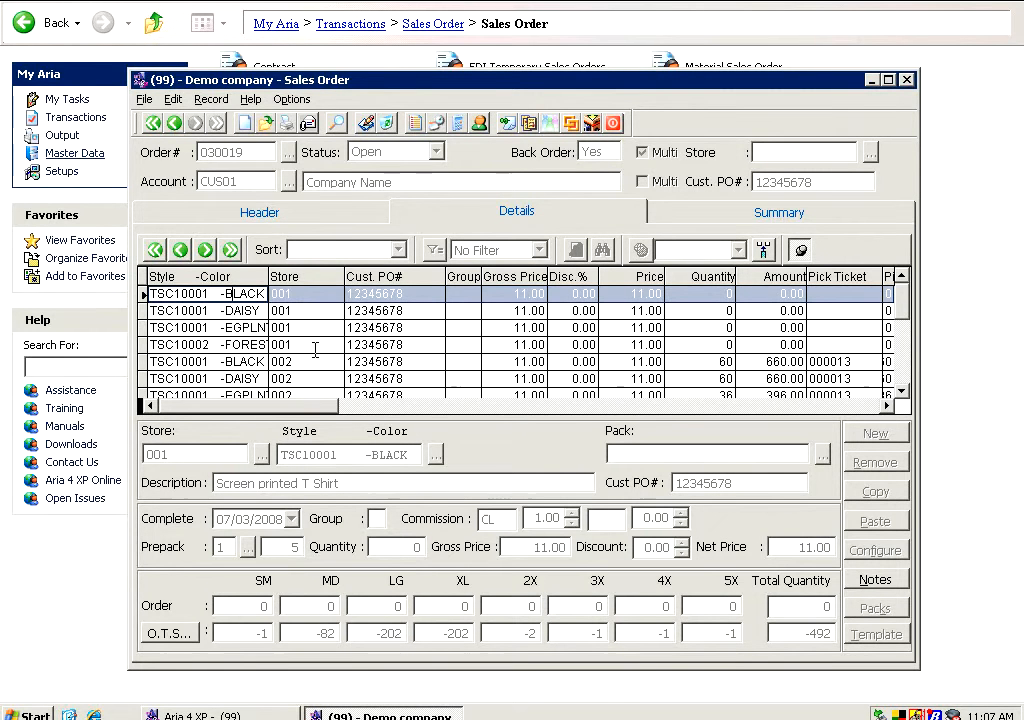
pyautogui.press('Tab')
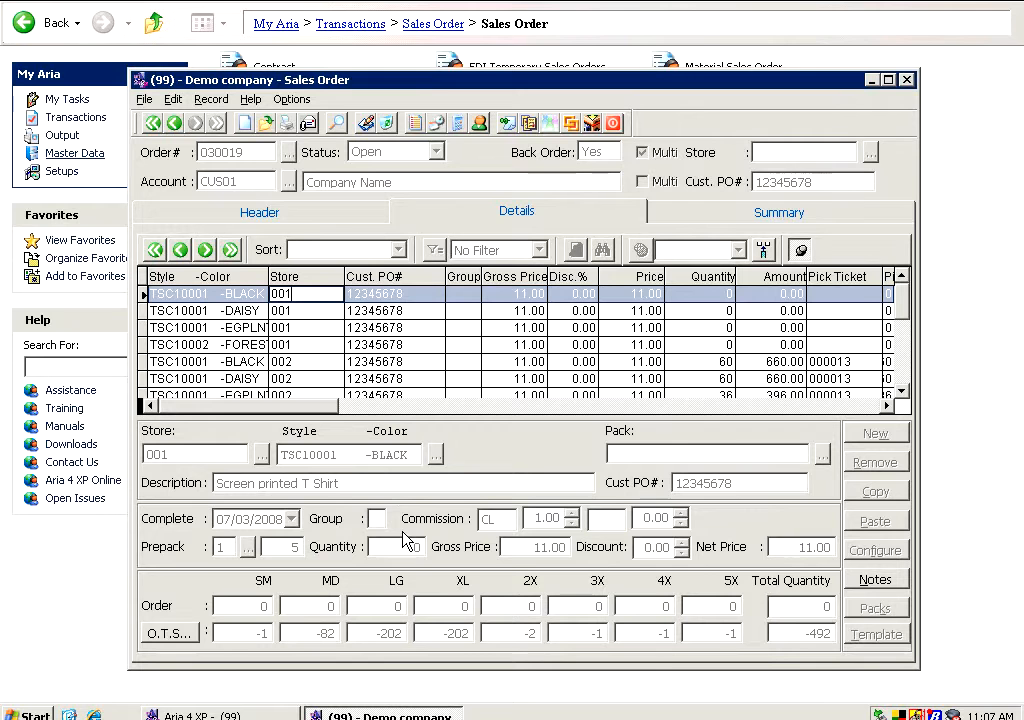
pyautogui.click(300, 358)
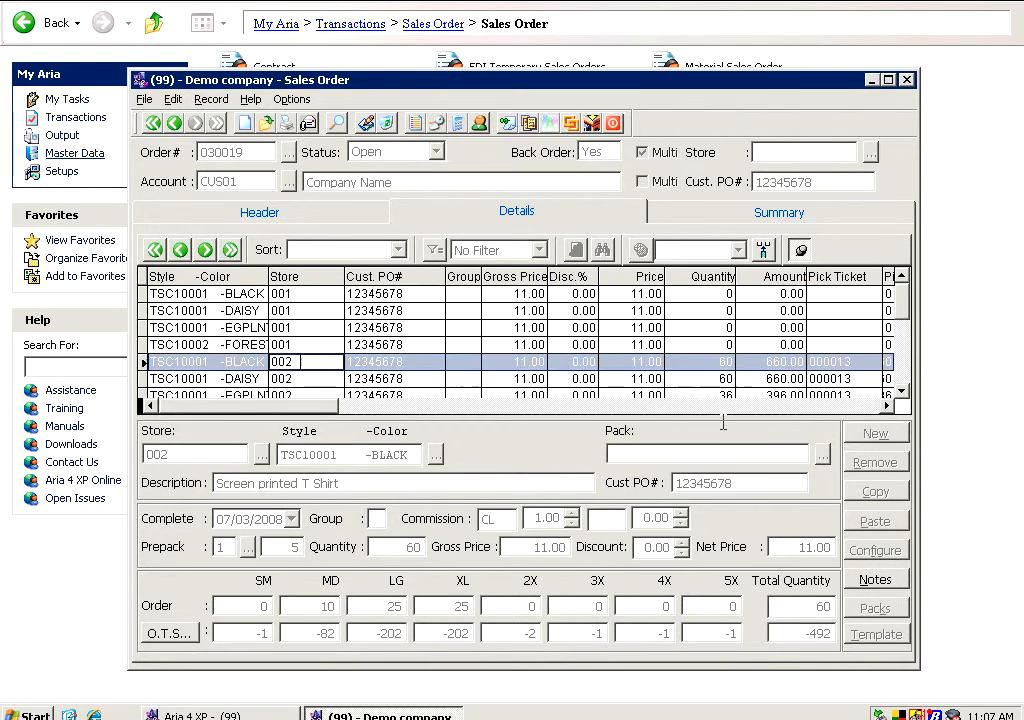
pyautogui.click(902, 392)
pyautogui.click(903, 393)
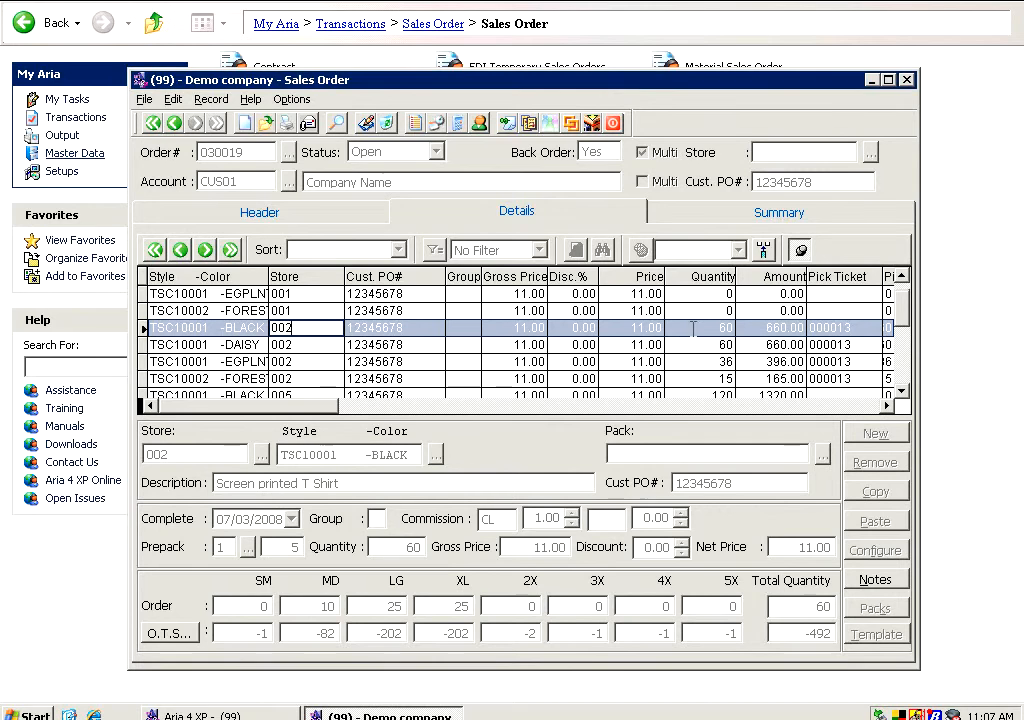
pyautogui.click(728, 328)
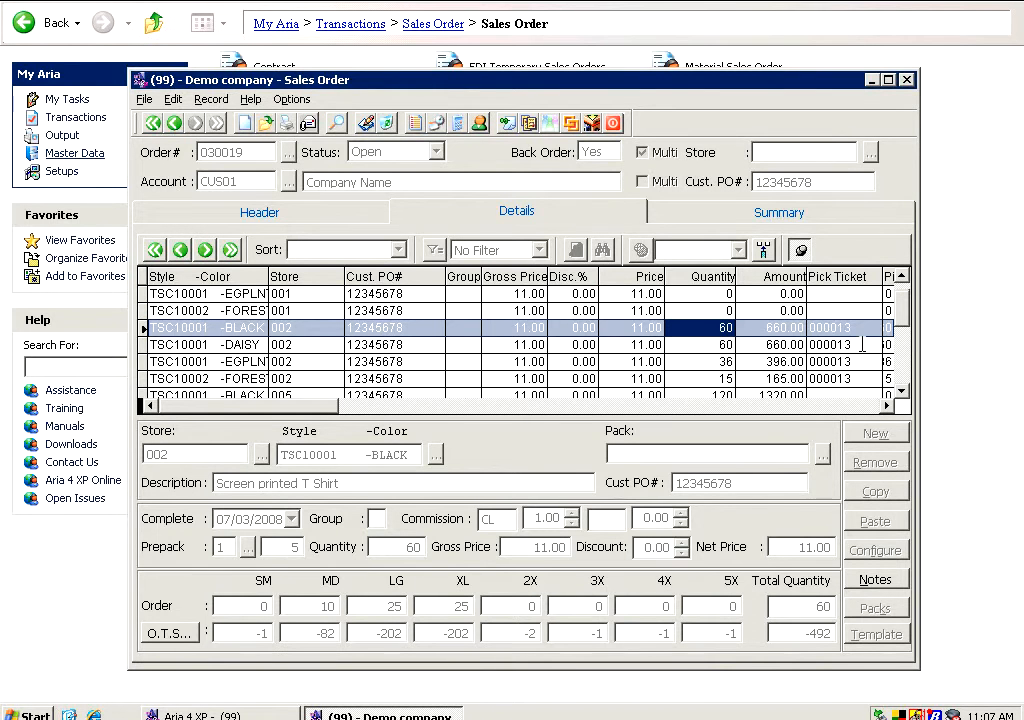
pyautogui.click(862, 344)
pyautogui.moveTo(862, 344); pyautogui.dragTo(810, 344)
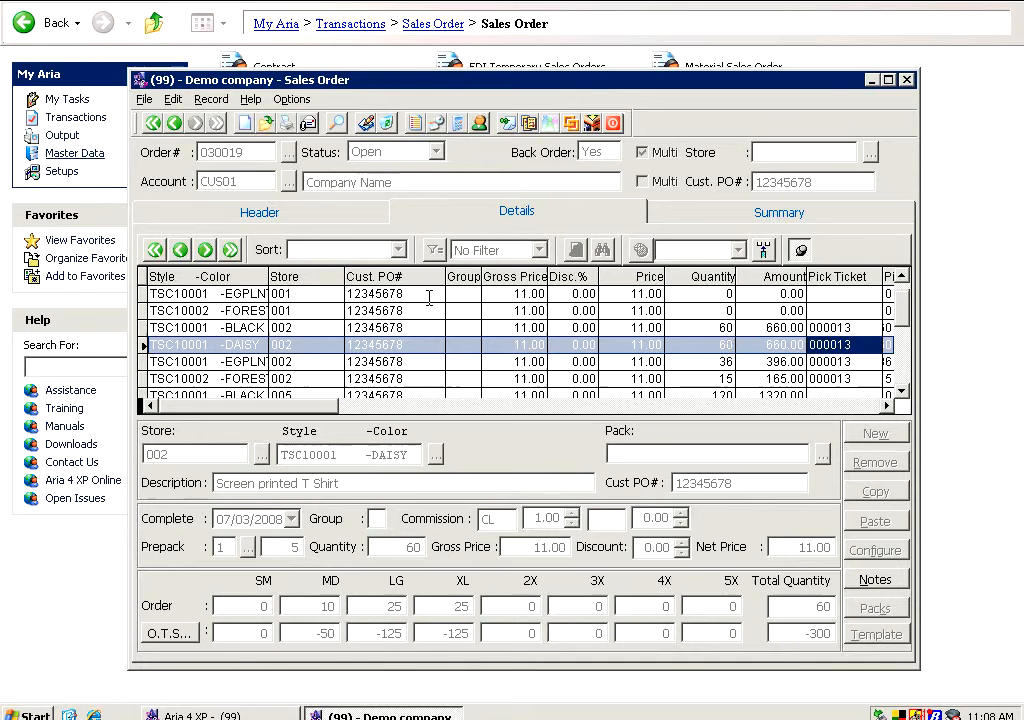
pyautogui.click(427, 295)
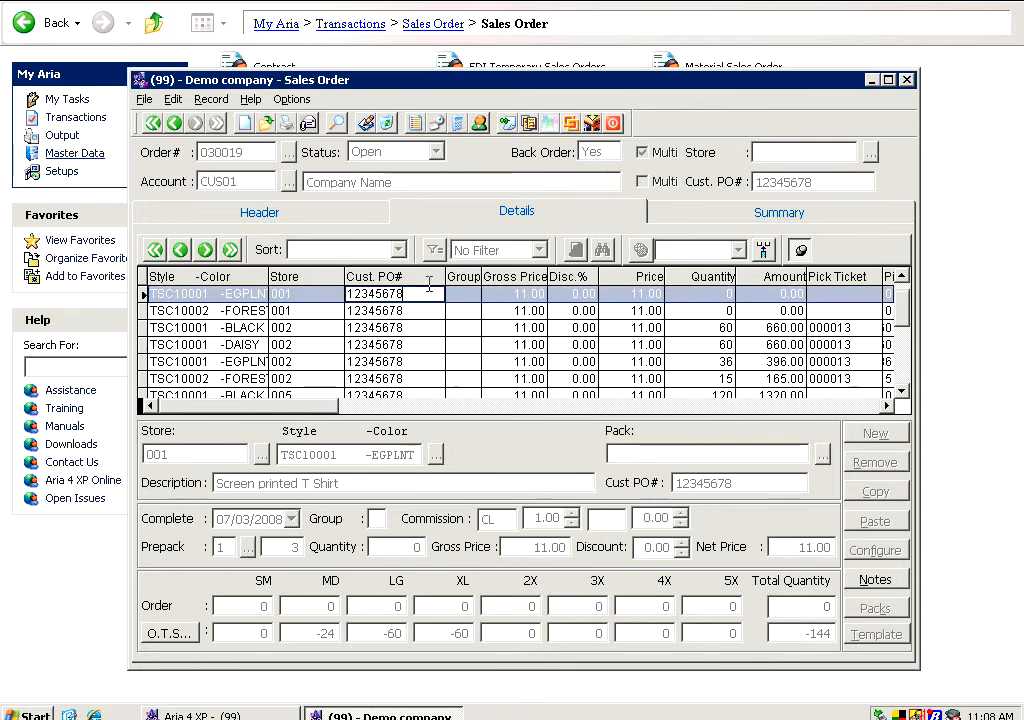
# Show the booked transactions of the order lines and check them for store 001 and store 002 lines.
pyautogui.click(293, 100)
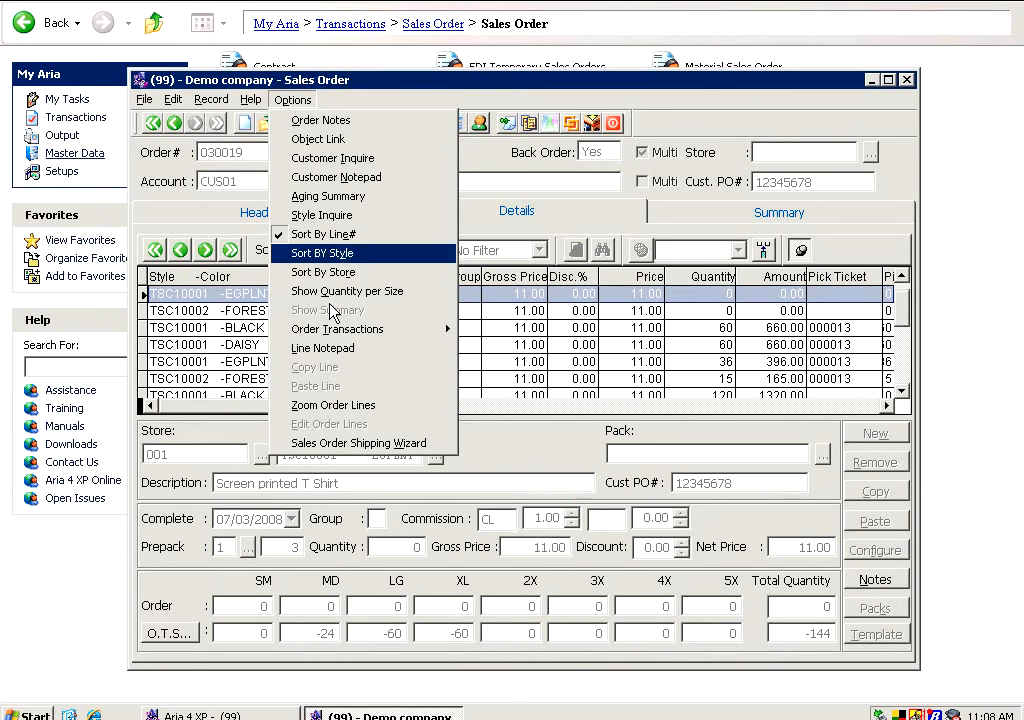
pyautogui.moveTo(355, 338)
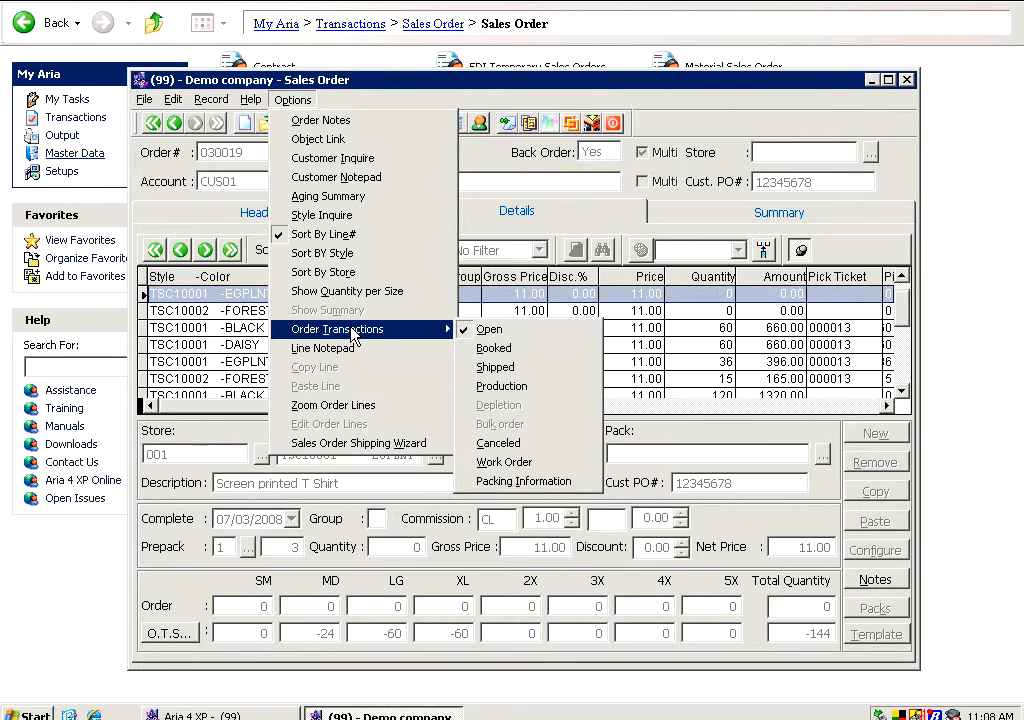
pyautogui.click(493, 349)
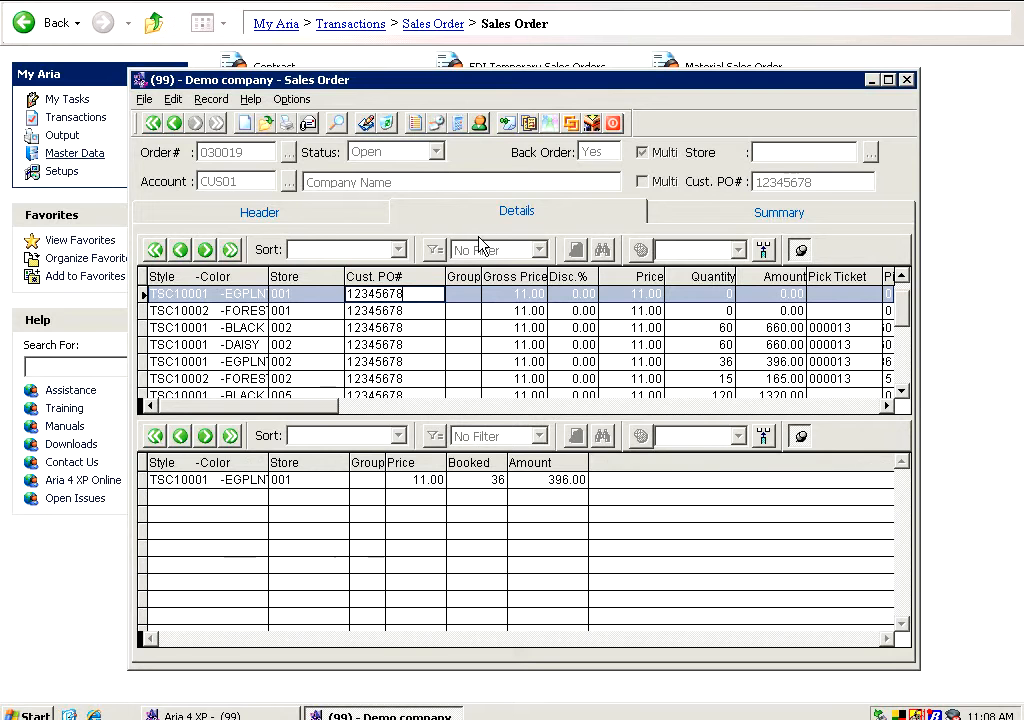
pyautogui.click(514, 311)
pyautogui.click(528, 330)
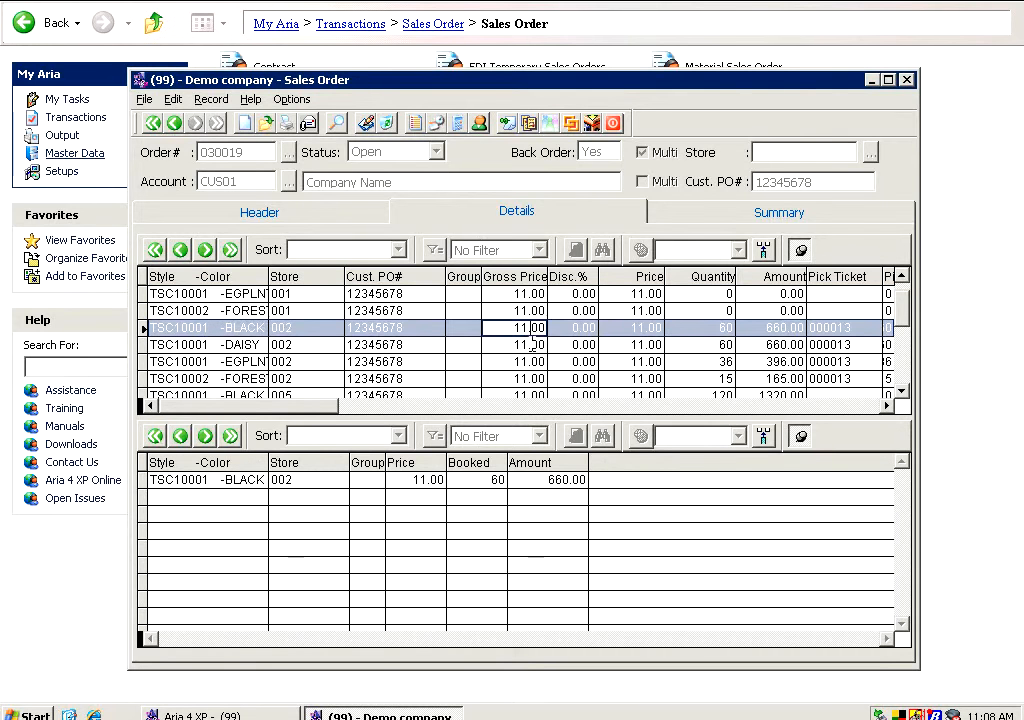
pyautogui.click(533, 360)
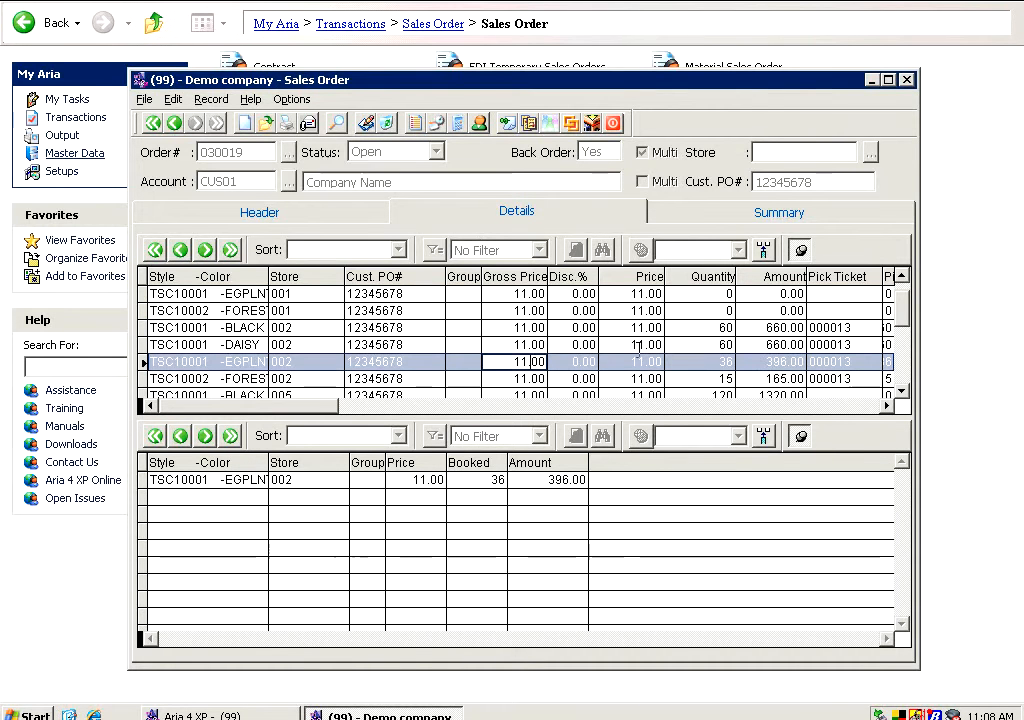
# Compare open with booked quantity on the store 002 TSC10001 BLACK line and the store 001 TSC10001 EGPLNT line.
pyautogui.click(695, 330)
pyautogui.moveTo(683, 330); pyautogui.dragTo(739, 330)
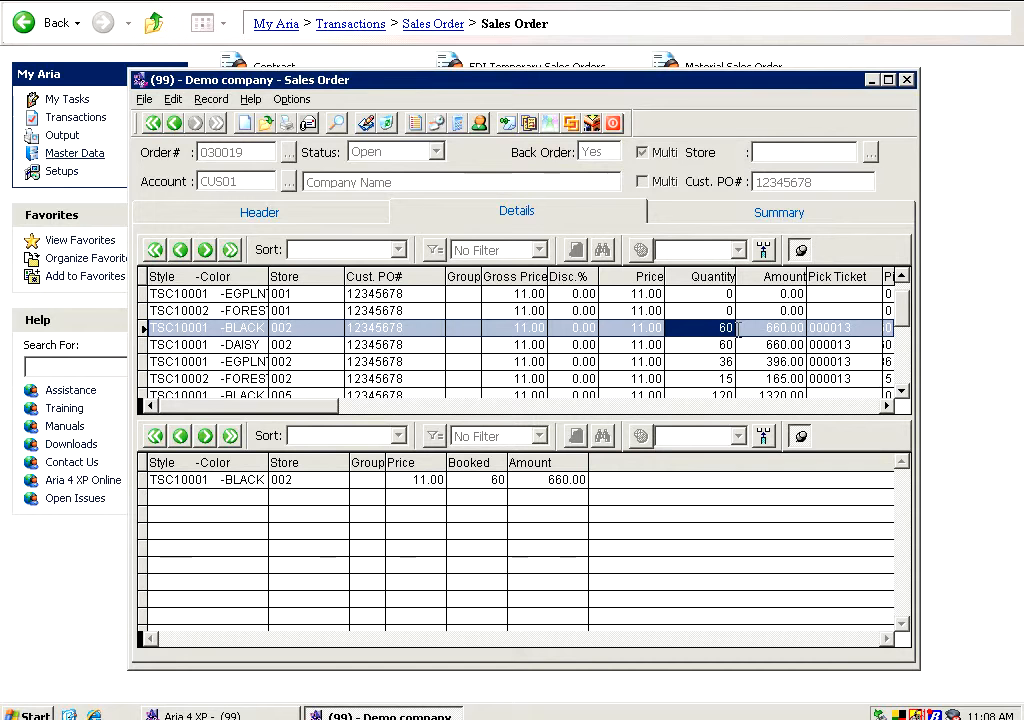
pyautogui.click(463, 481)
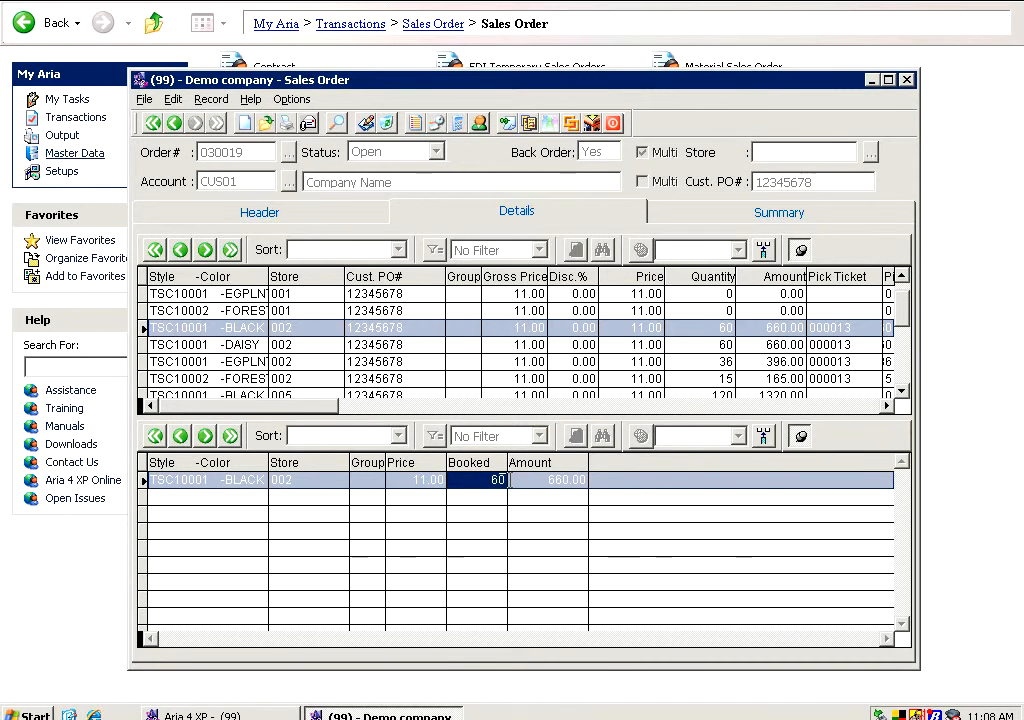
pyautogui.click(679, 293)
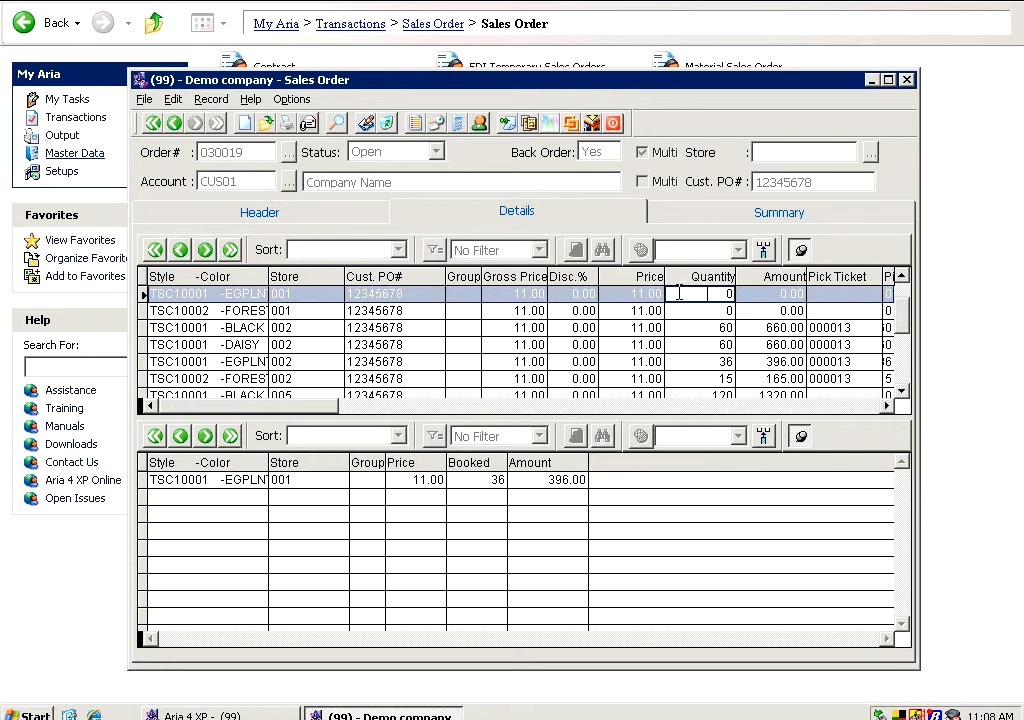
pyautogui.moveTo(707, 294); pyautogui.dragTo(746, 294)
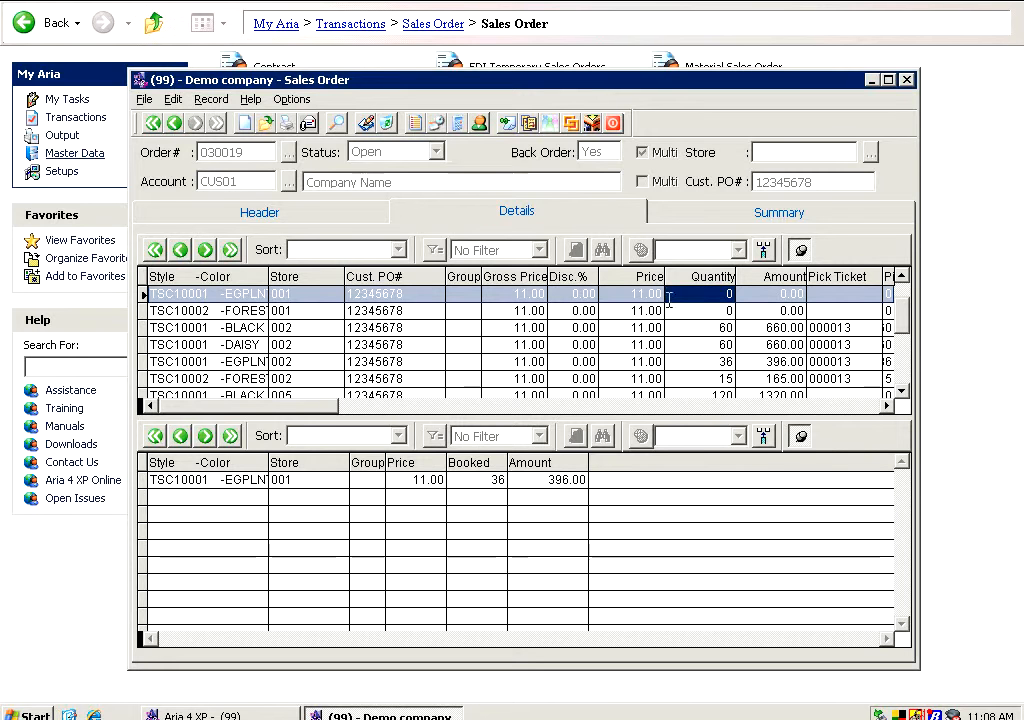
pyautogui.click(474, 480)
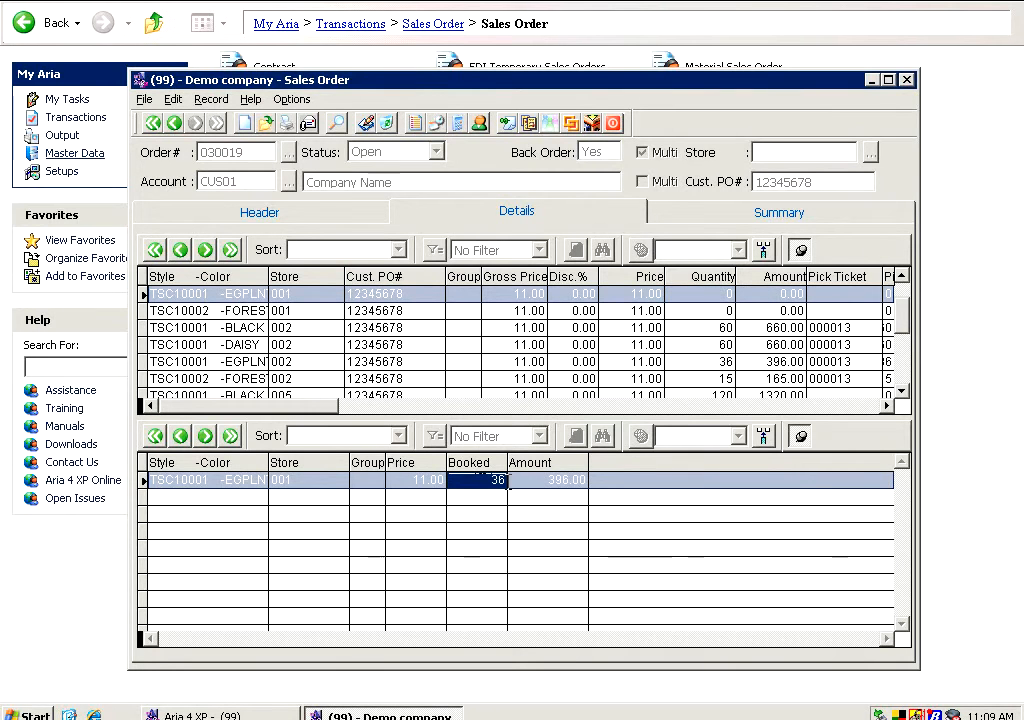
# Show the shipped transactions of the order lines and review the invoice entries for the store 001 lines.
pyautogui.click(292, 100)
pyautogui.moveTo(398, 332)
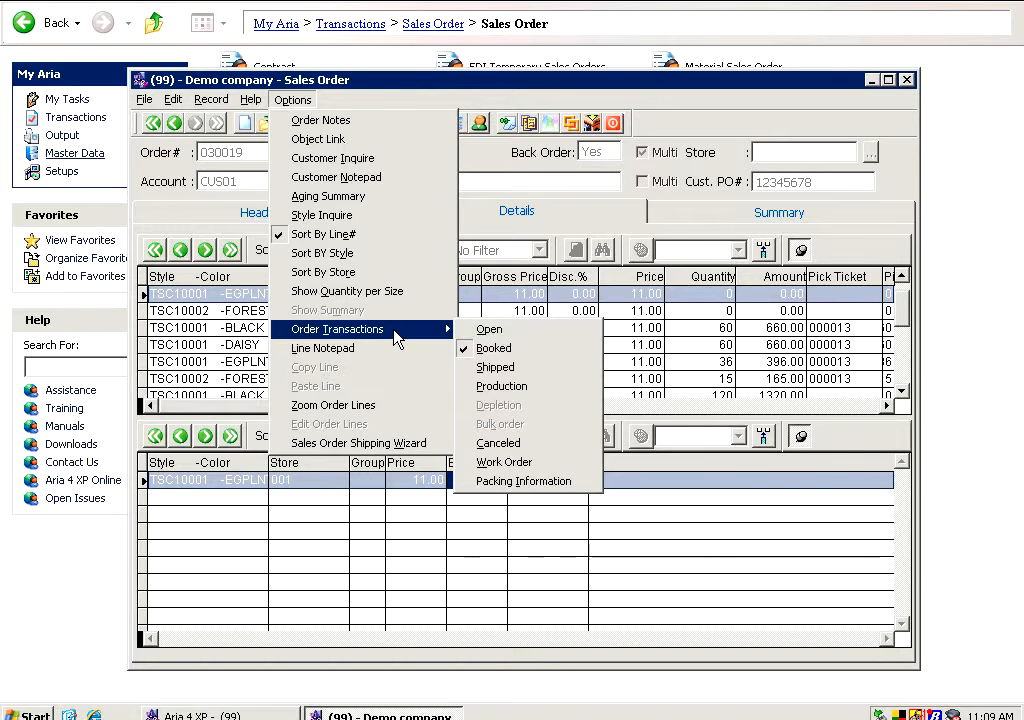
pyautogui.click(530, 368)
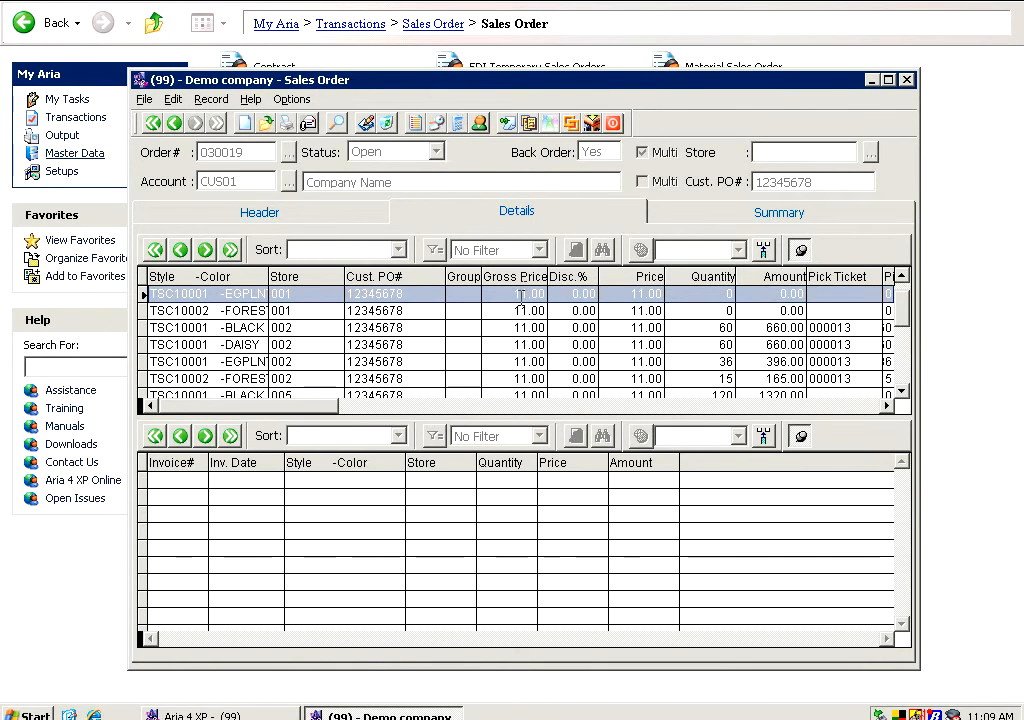
pyautogui.click(521, 294)
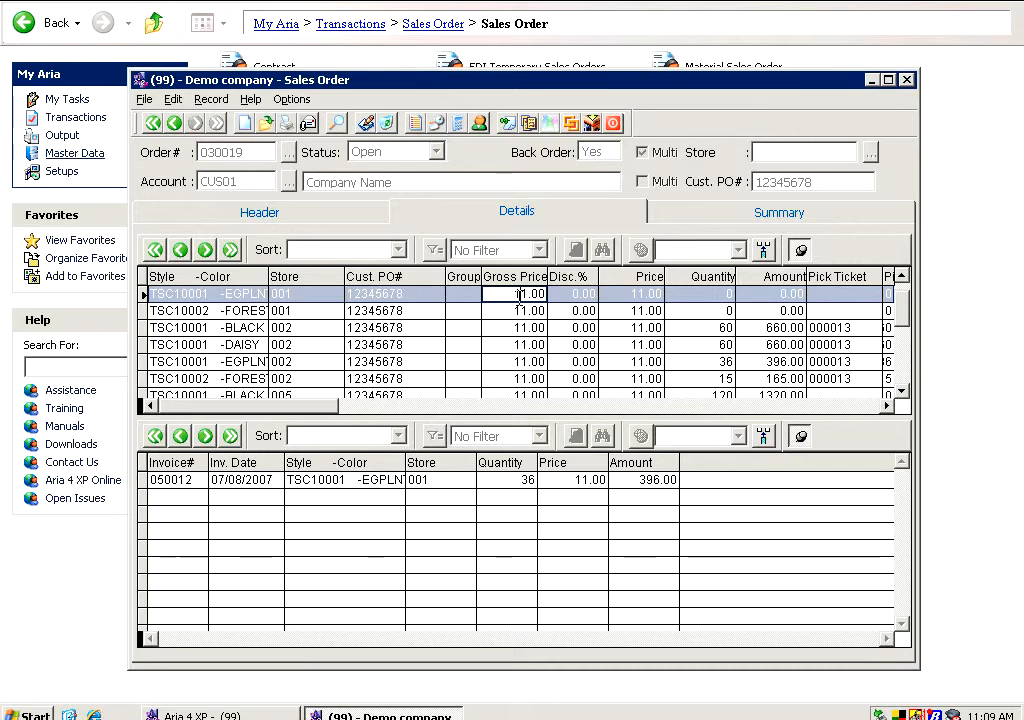
pyautogui.press('Down')
pyautogui.press('Down')
pyautogui.press('Up')
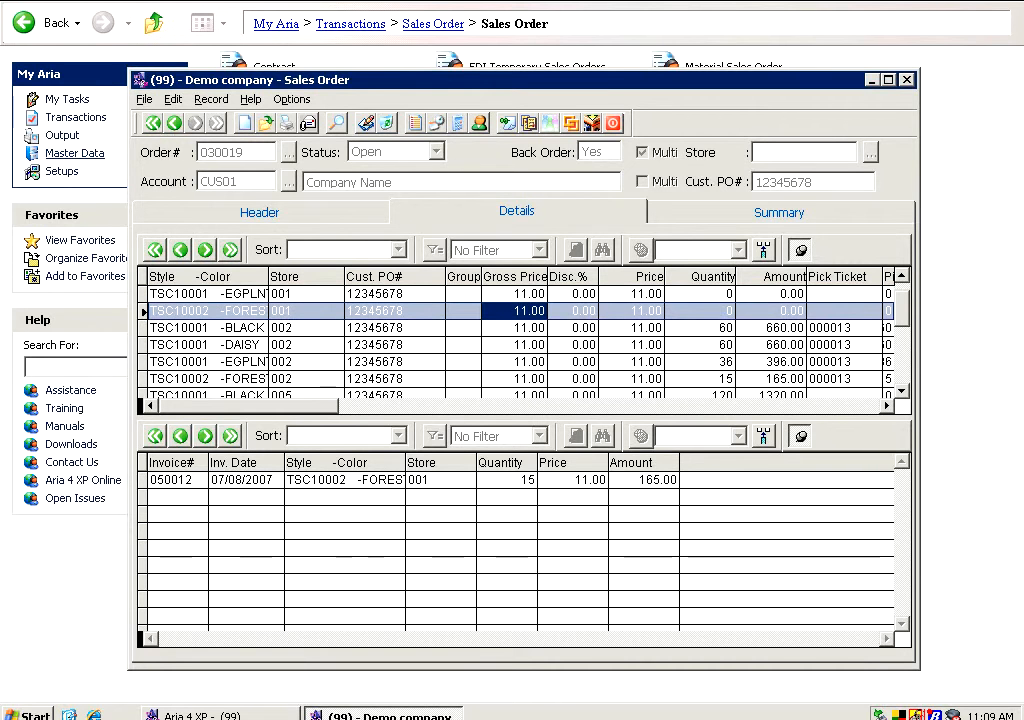
pyautogui.press('Up')
pyautogui.press('Up')
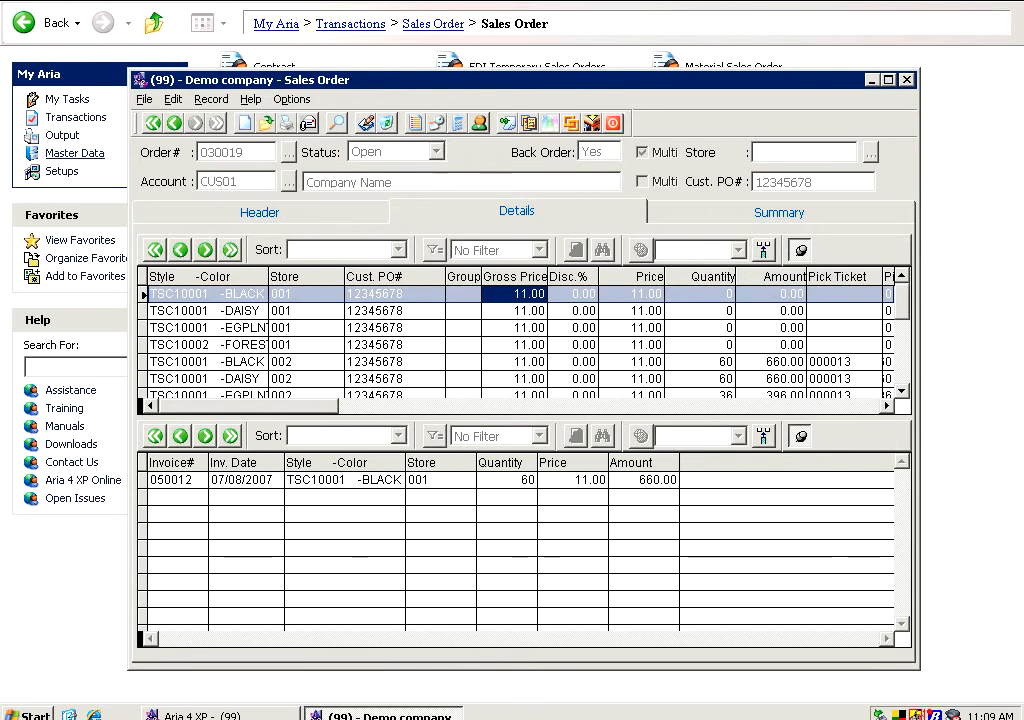
# Compare the shipped transactions of the store 001 lines with those of the store 002 lines.
pyautogui.press('Down')
pyautogui.press('Down')
pyautogui.press('Down')
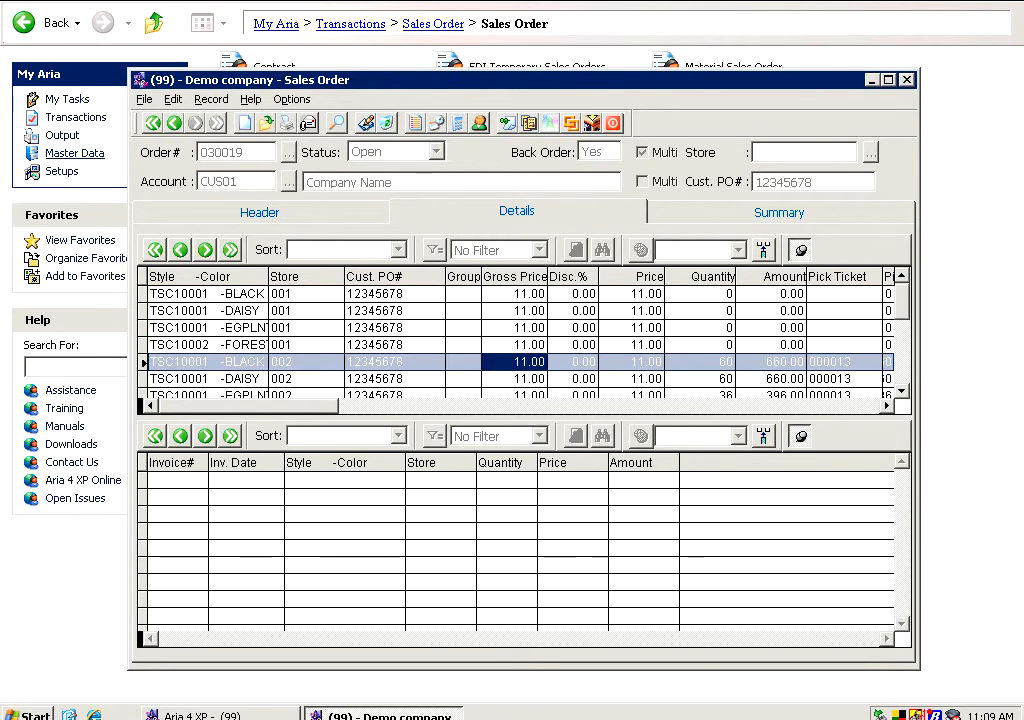
pyautogui.press('Down')
pyautogui.press('Down')
pyautogui.press('Down')
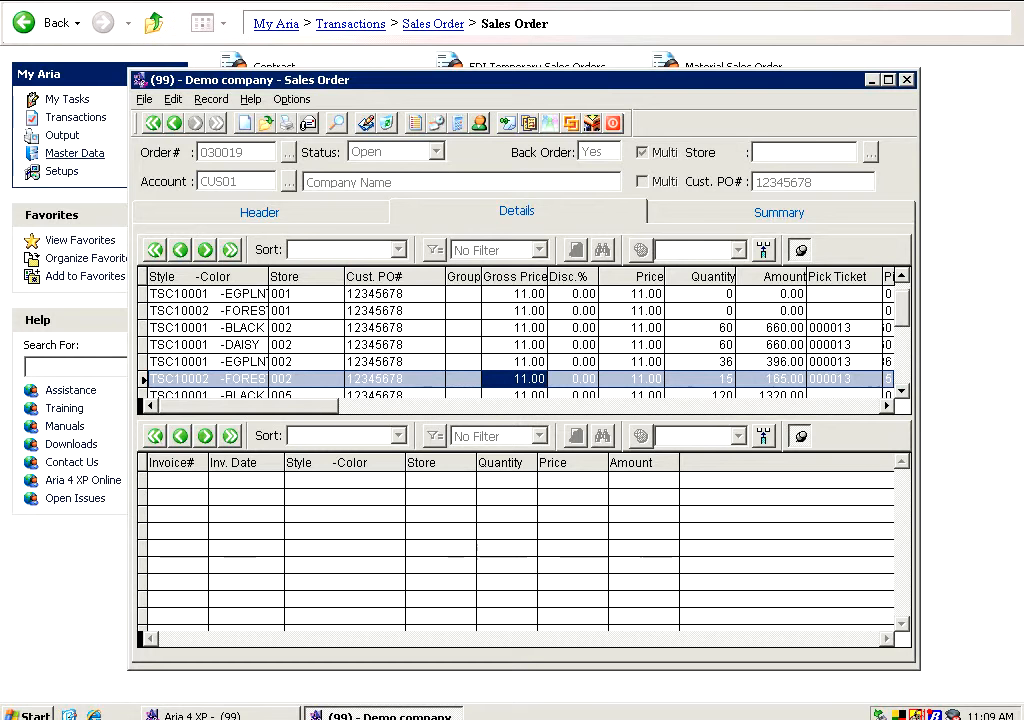
pyautogui.press('Up')
pyautogui.press('Up')
pyautogui.press('Up')
pyautogui.press('Up')
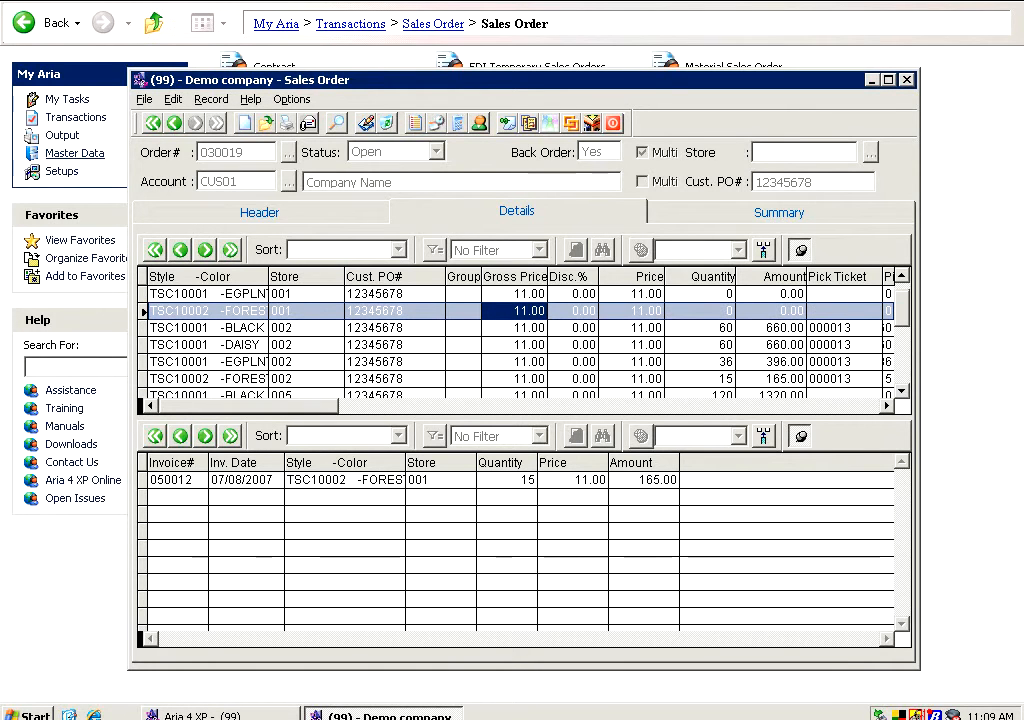
# Examine invoice number, date, store and shipped quantity of the store 001 TSC10001 EGPLNT line, and compare its open quantity with store 002's BLACK line.
pyautogui.press('Up')
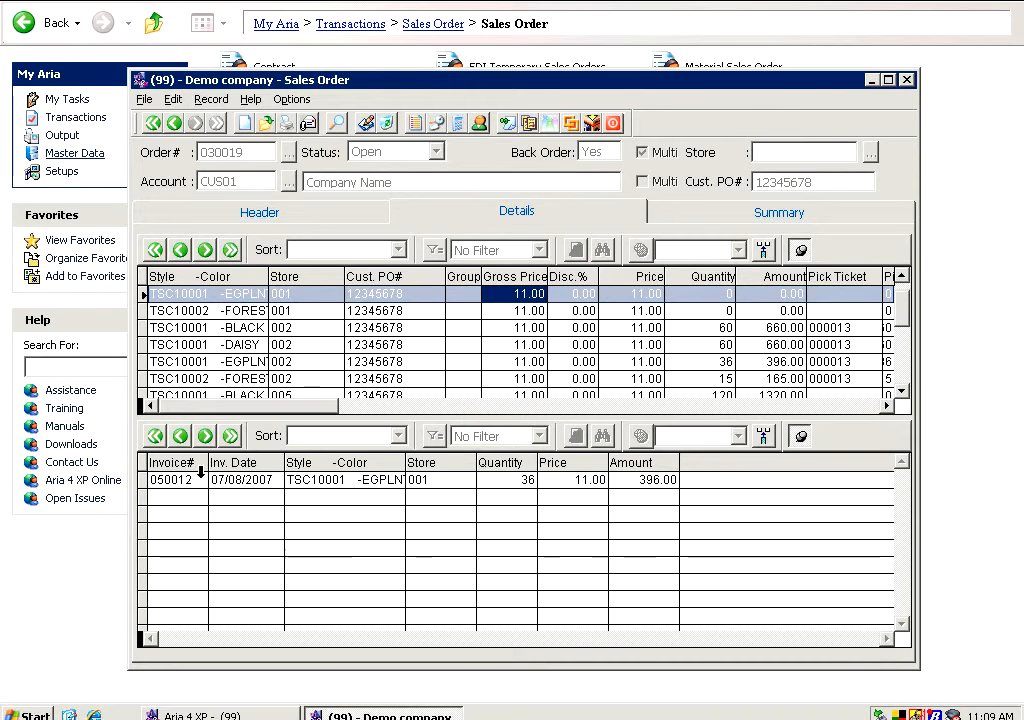
pyautogui.click(165, 480)
pyautogui.click(227, 486)
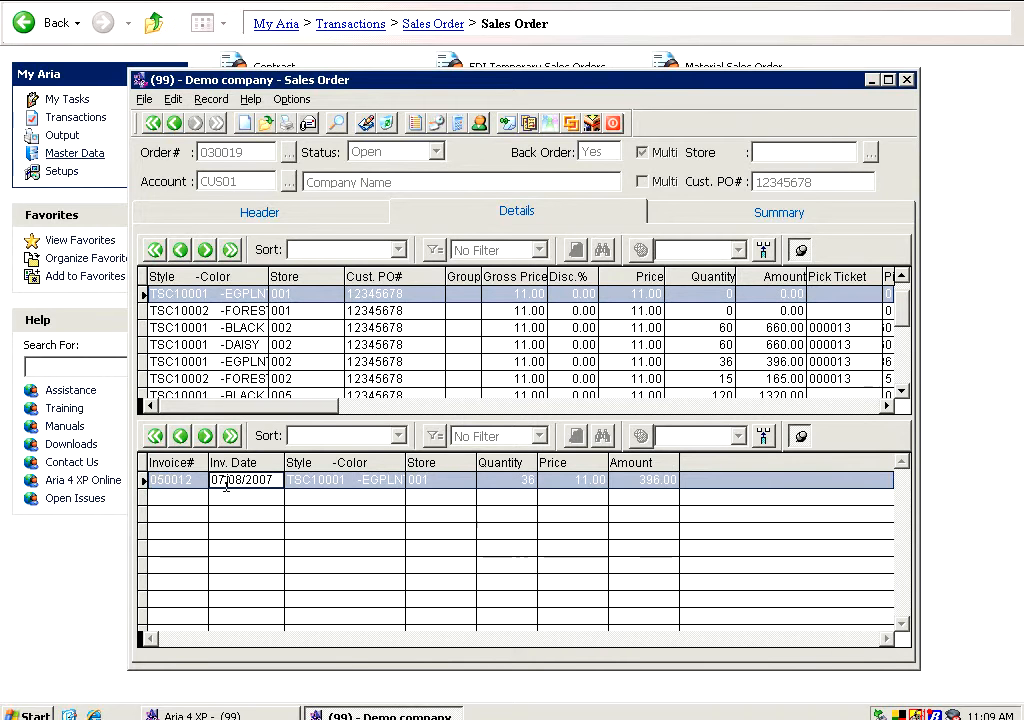
pyautogui.click(448, 482)
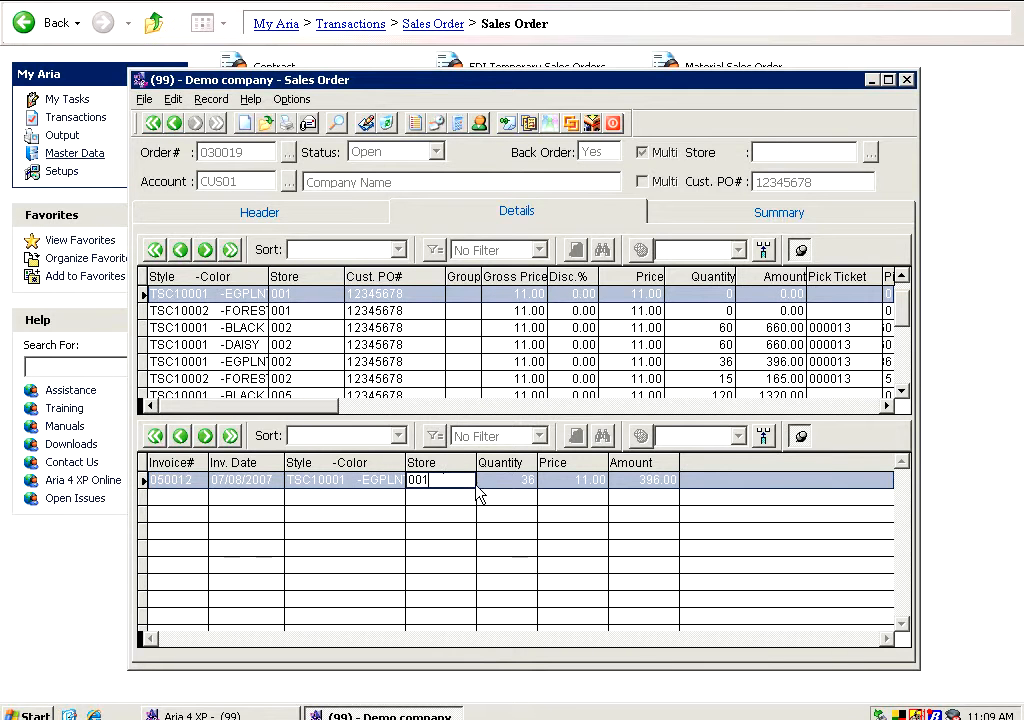
pyautogui.press('Tab')
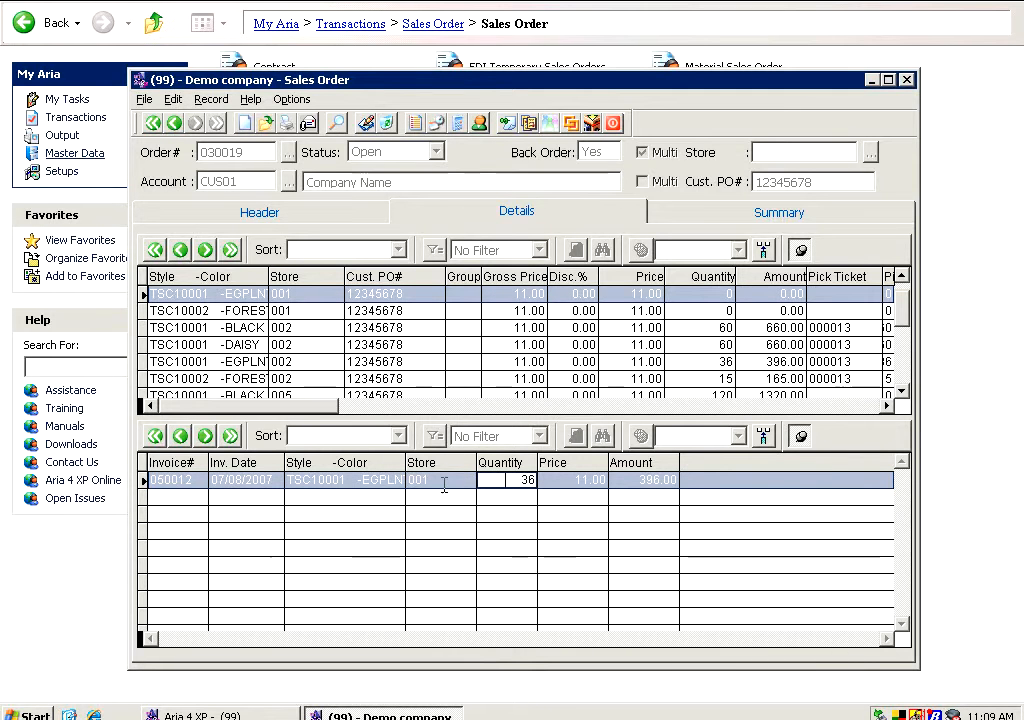
pyautogui.click(731, 293)
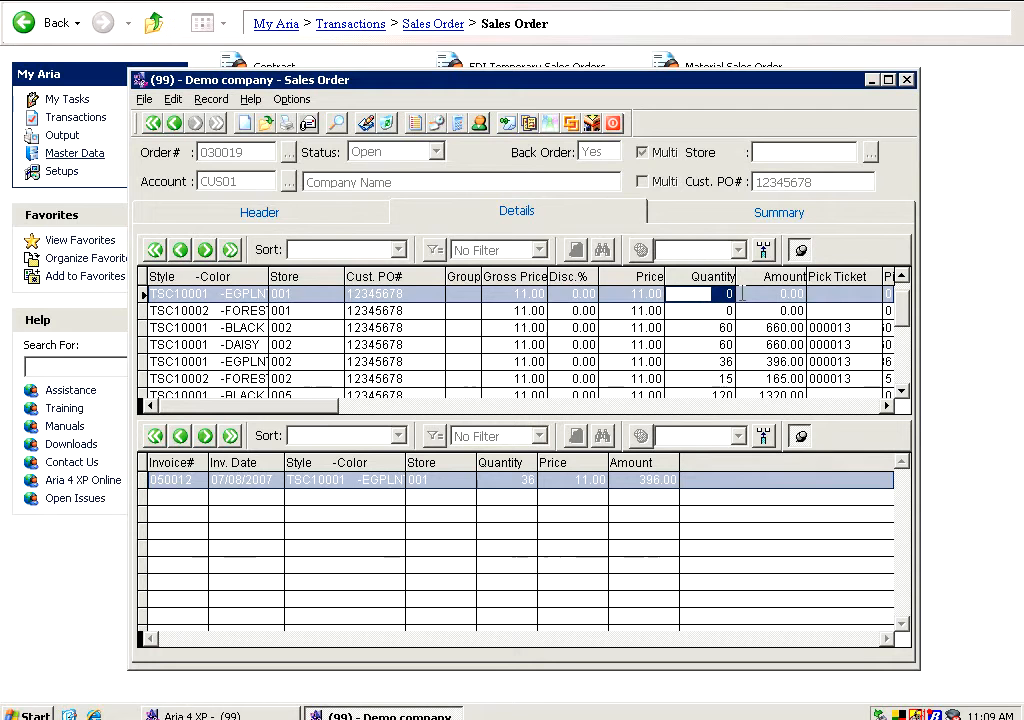
pyautogui.click(741, 330)
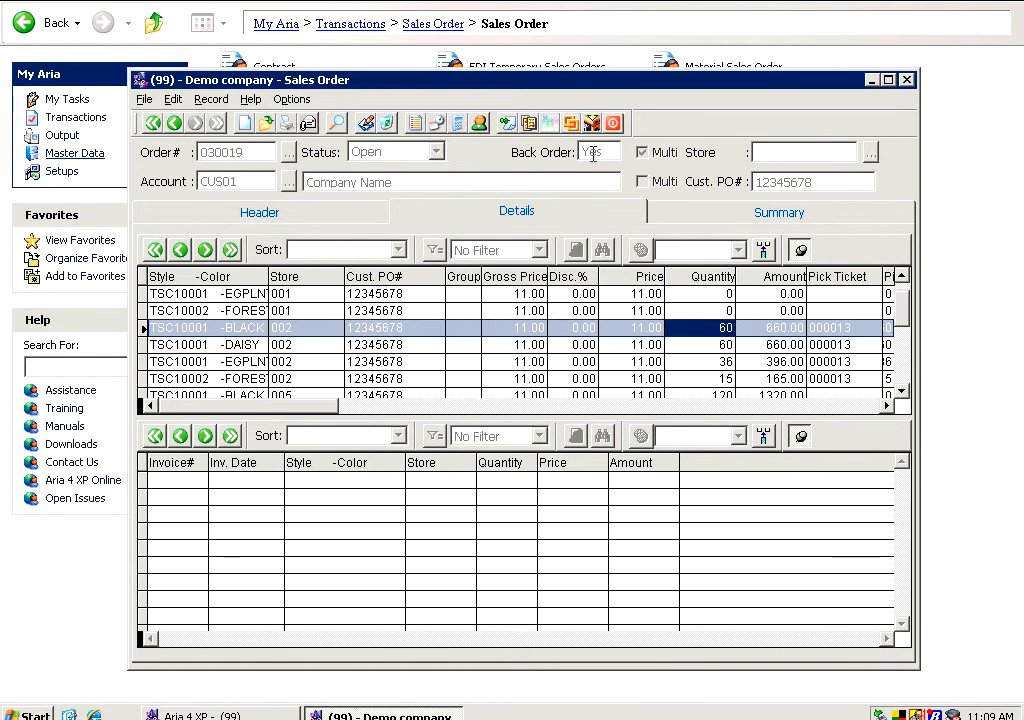
# Review the available order transaction views, from Open to Packing Information, without switching the view.
pyautogui.click(293, 99)
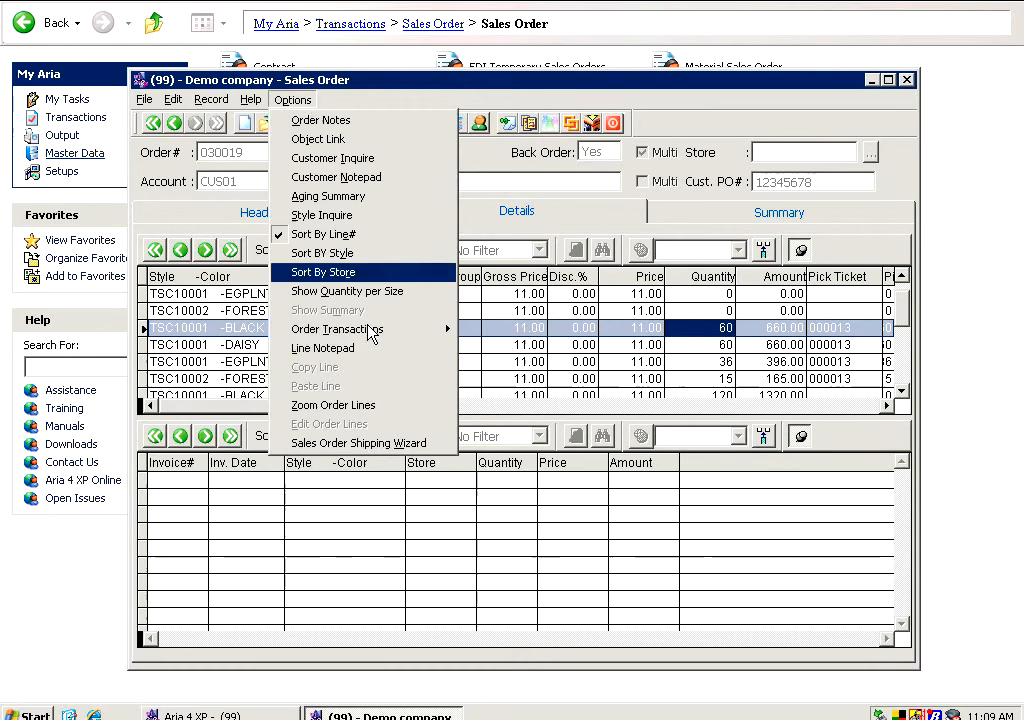
pyautogui.moveTo(389, 338)
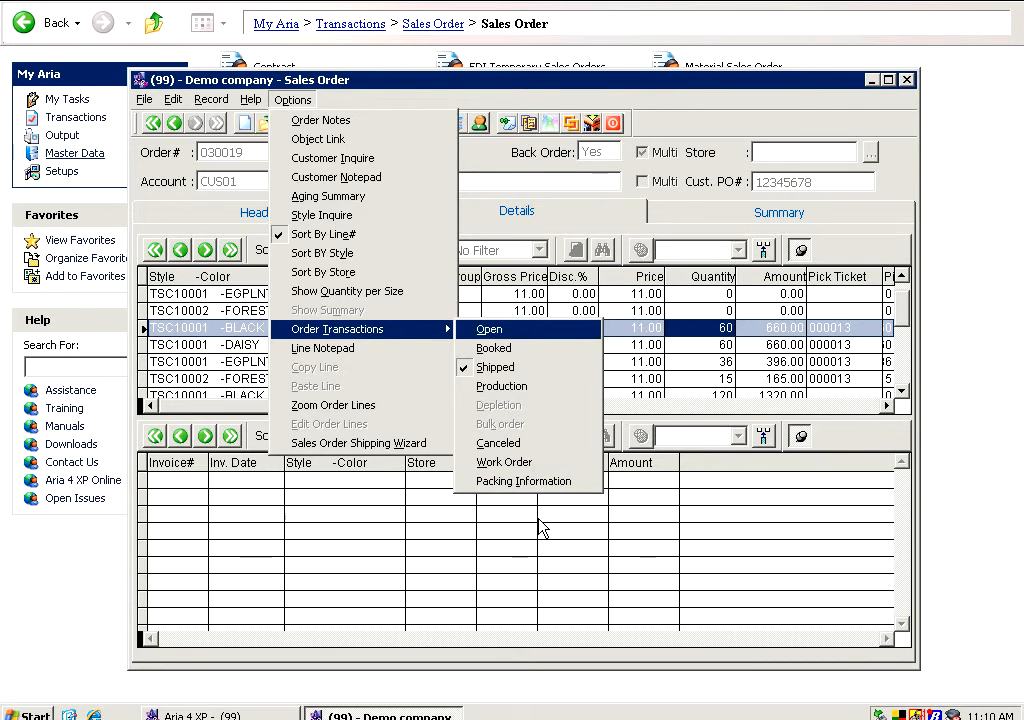
pyautogui.click(548, 575)
# Inquire on the selected line's style, review its Cut & Sold work in process and total inventory, and return to the order.
pyautogui.click(293, 100)
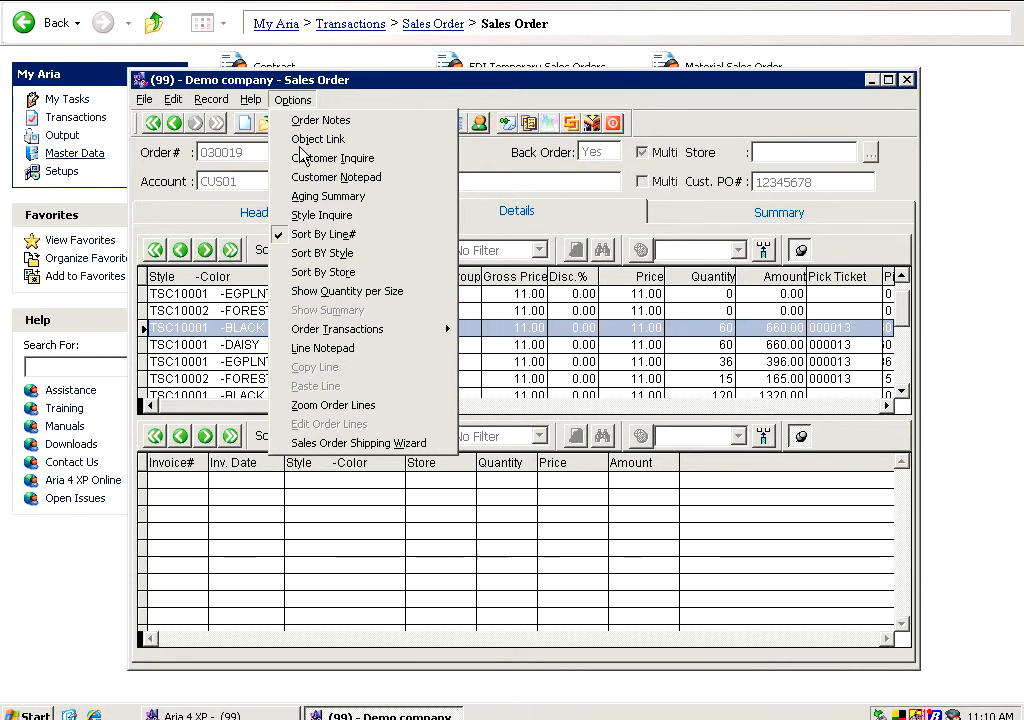
pyautogui.click(300, 216)
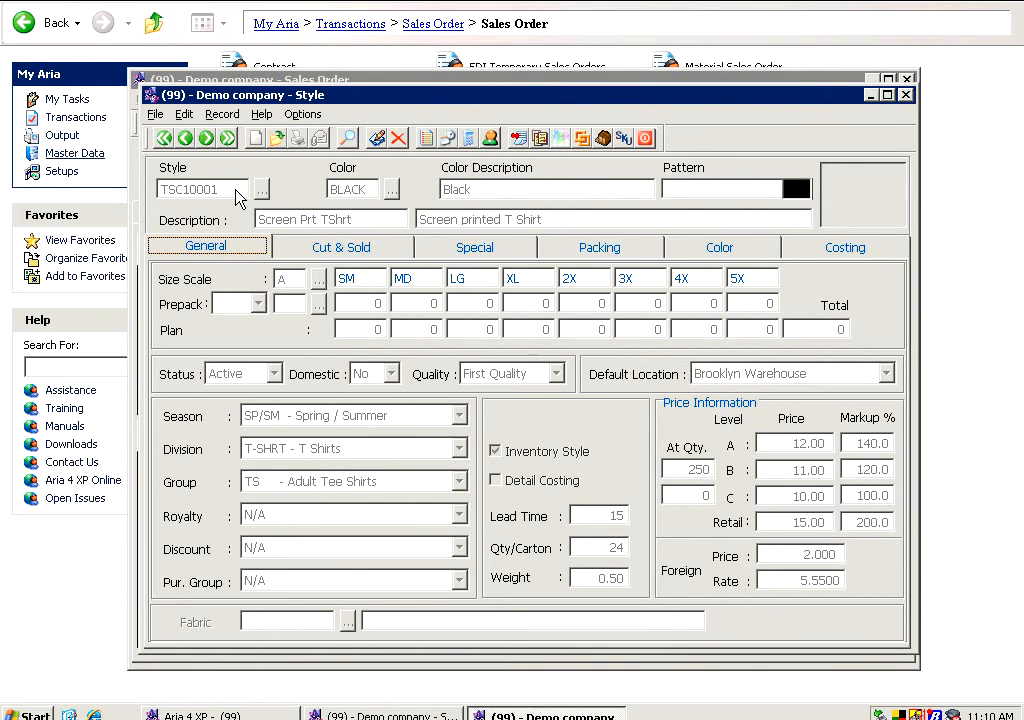
pyautogui.click(356, 250)
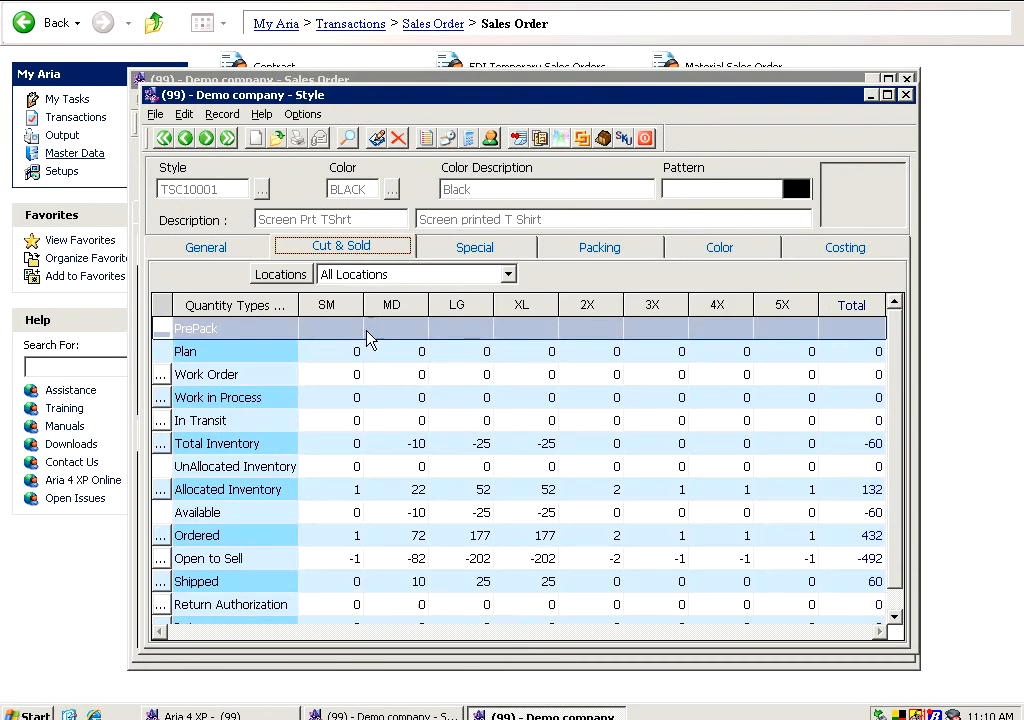
pyautogui.click(248, 397)
pyautogui.click(242, 443)
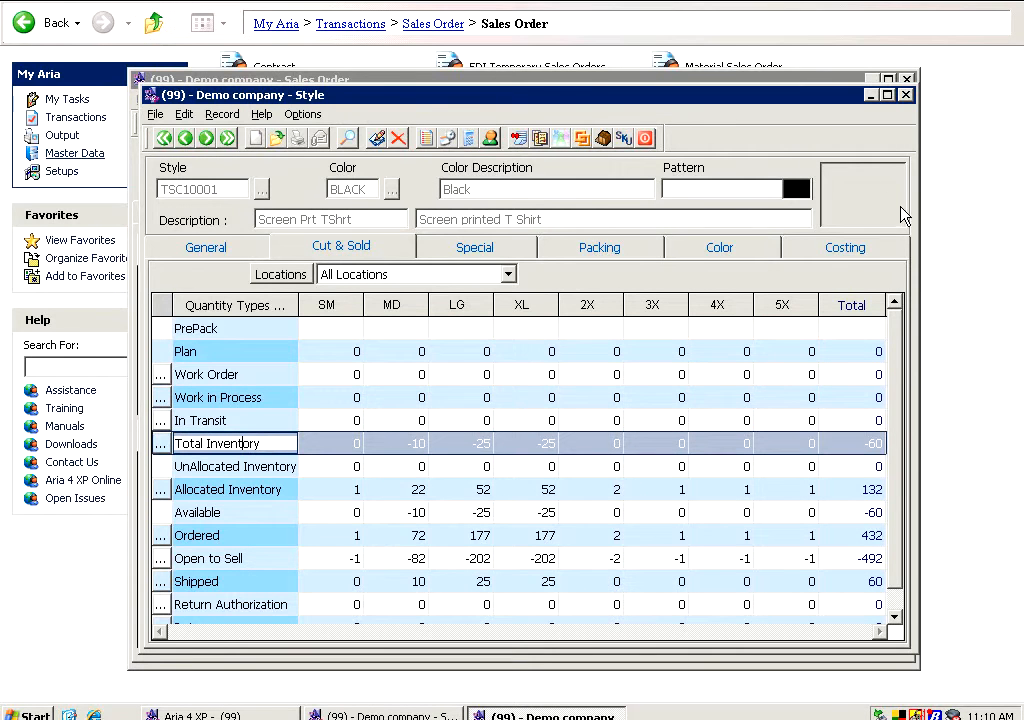
pyautogui.click(645, 138)
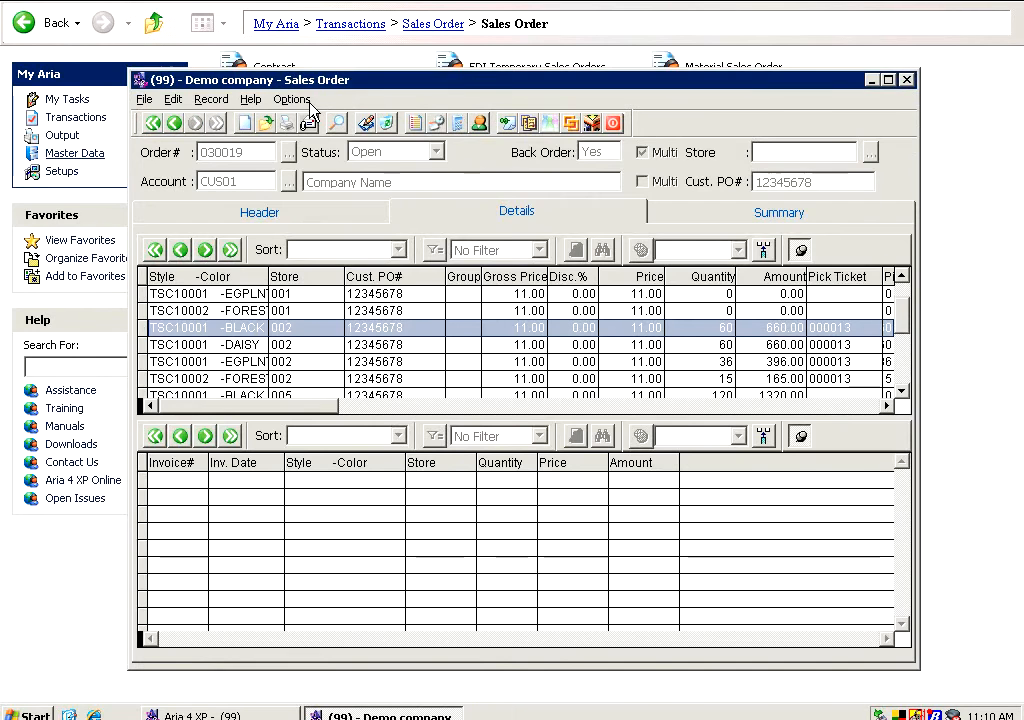
# Sort the order lines by style, and change the sorting to by store.
pyautogui.click(303, 101)
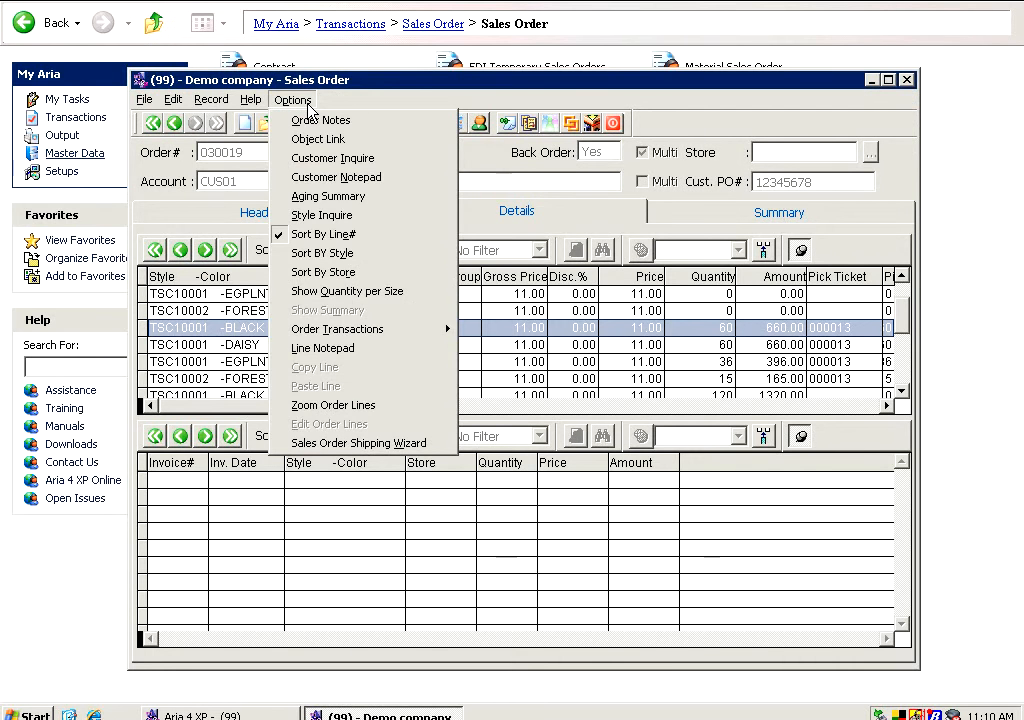
pyautogui.click(335, 258)
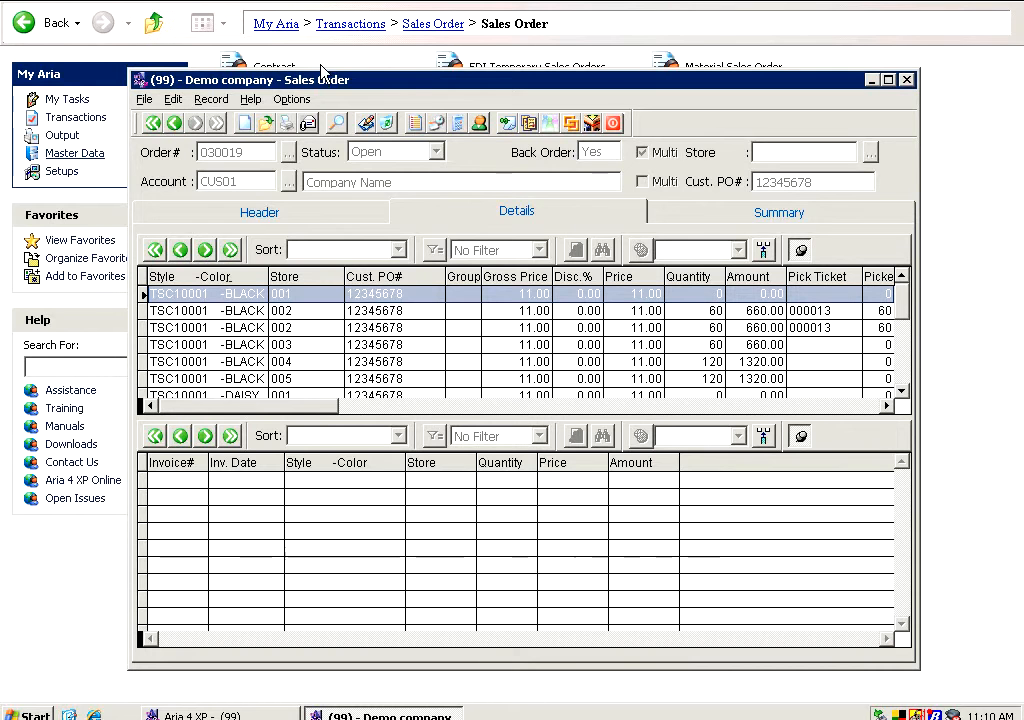
pyautogui.click(290, 100)
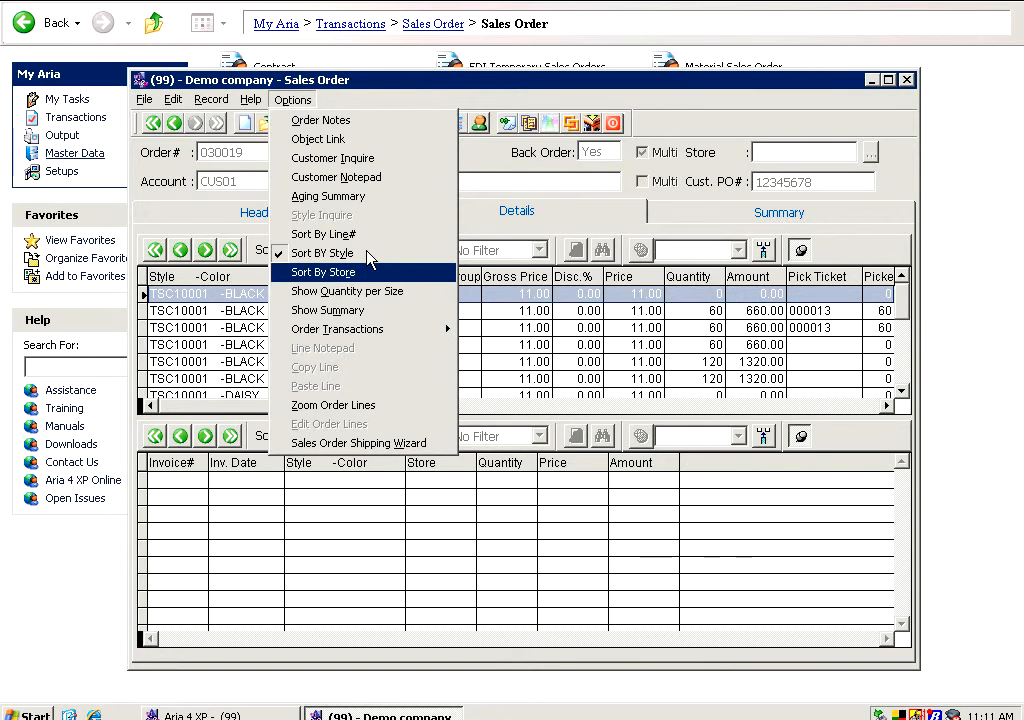
pyautogui.click(352, 271)
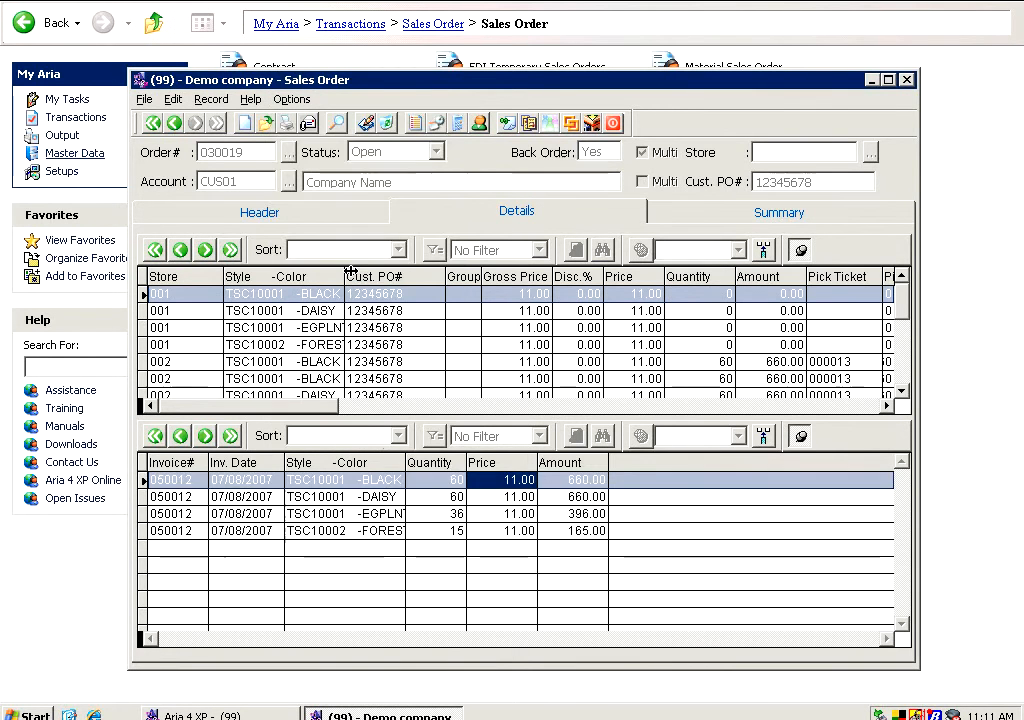
# Review the shipped transactions of store 001's TSC10001 lines in BLACK, DAISY and EGPLNT.
pyautogui.click(305, 293)
pyautogui.click(322, 311)
pyautogui.click(318, 328)
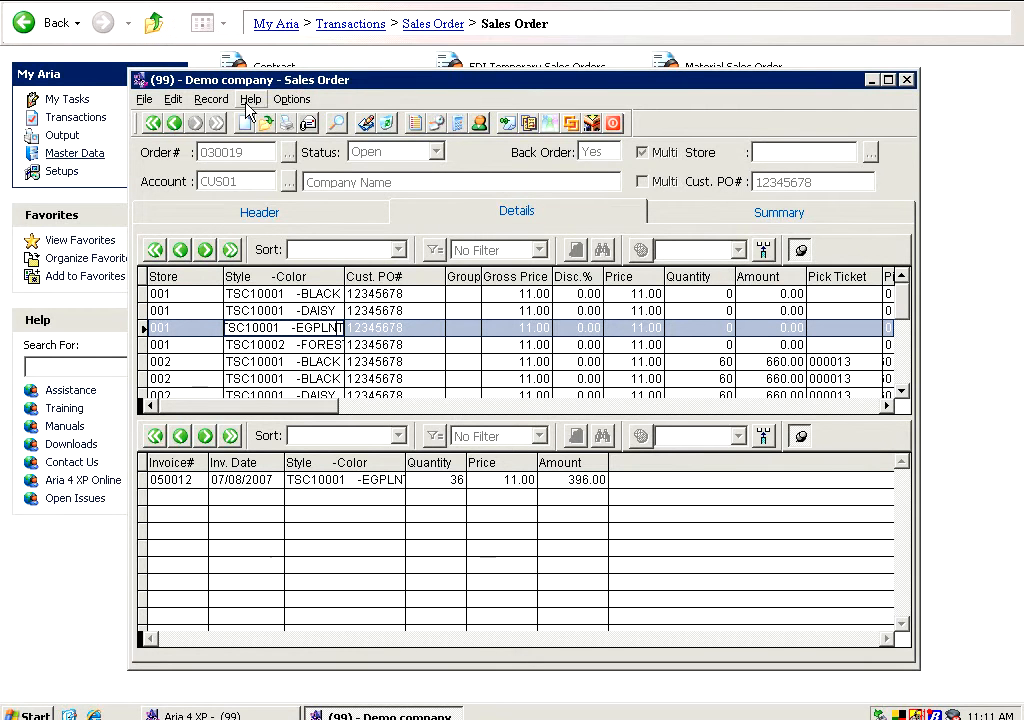
# Switch the order transactions view back to Open and review the order's summary.
pyautogui.click(284, 102)
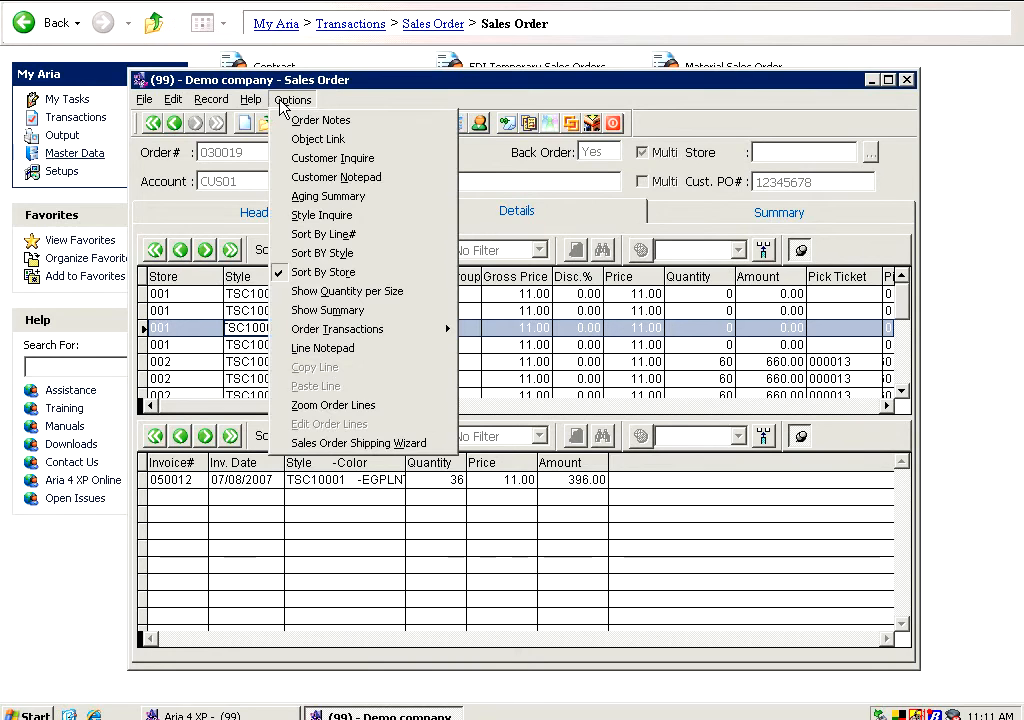
pyautogui.moveTo(384, 333)
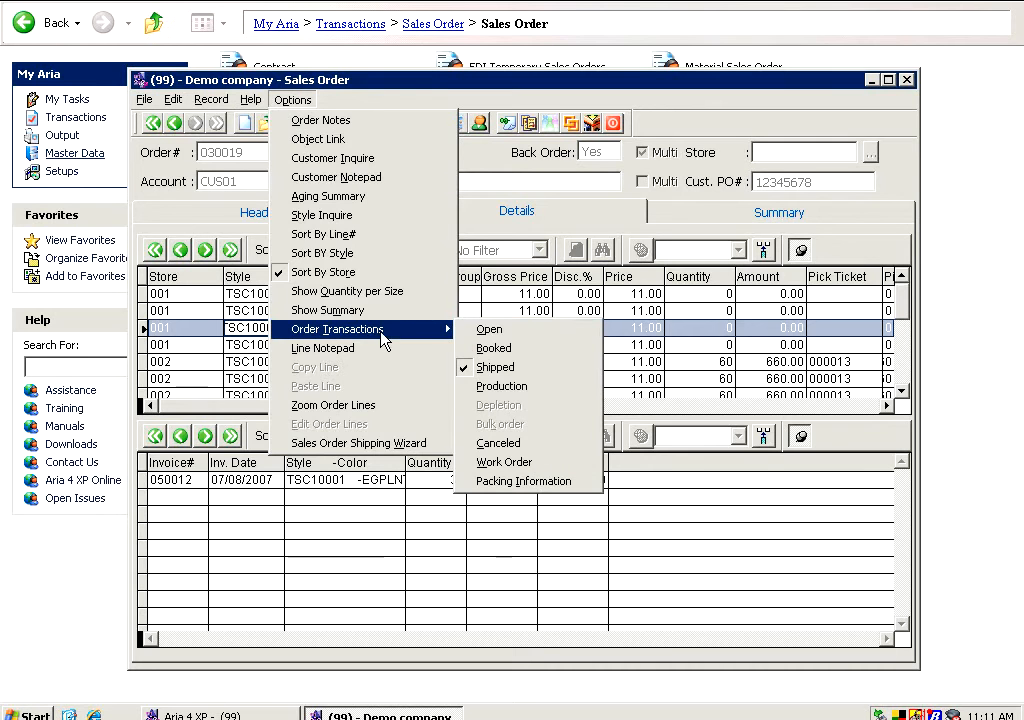
pyautogui.click(466, 335)
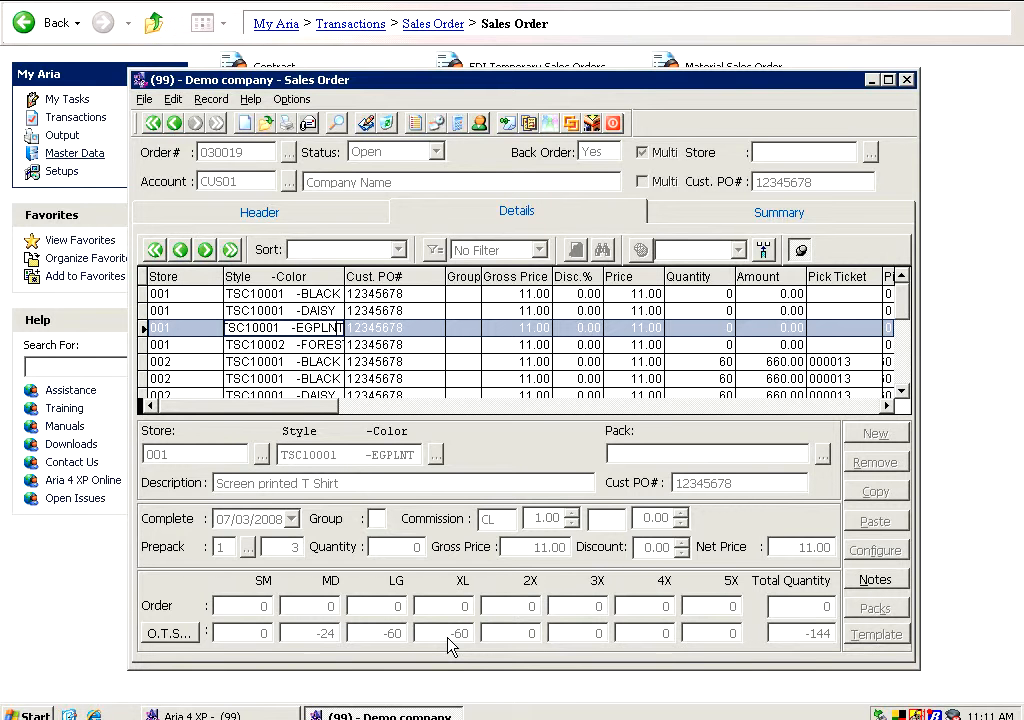
pyautogui.click(778, 213)
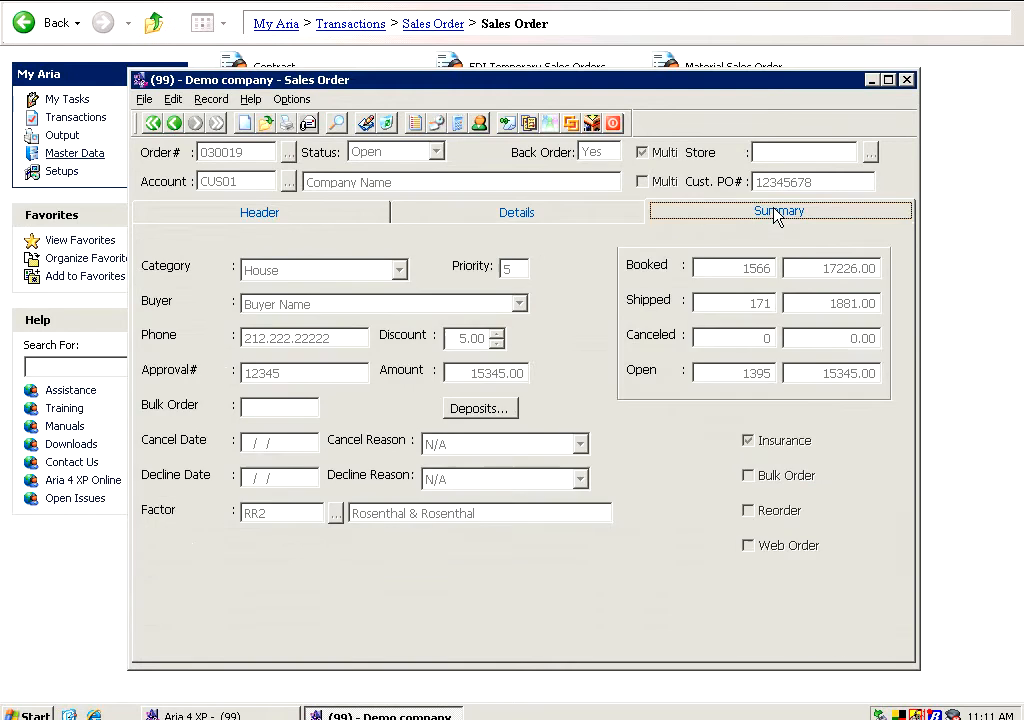
# Go to the previous sales order and examine the pick ticket and quantity of its TSC10001 BLACK line.
pyautogui.click(174, 124)
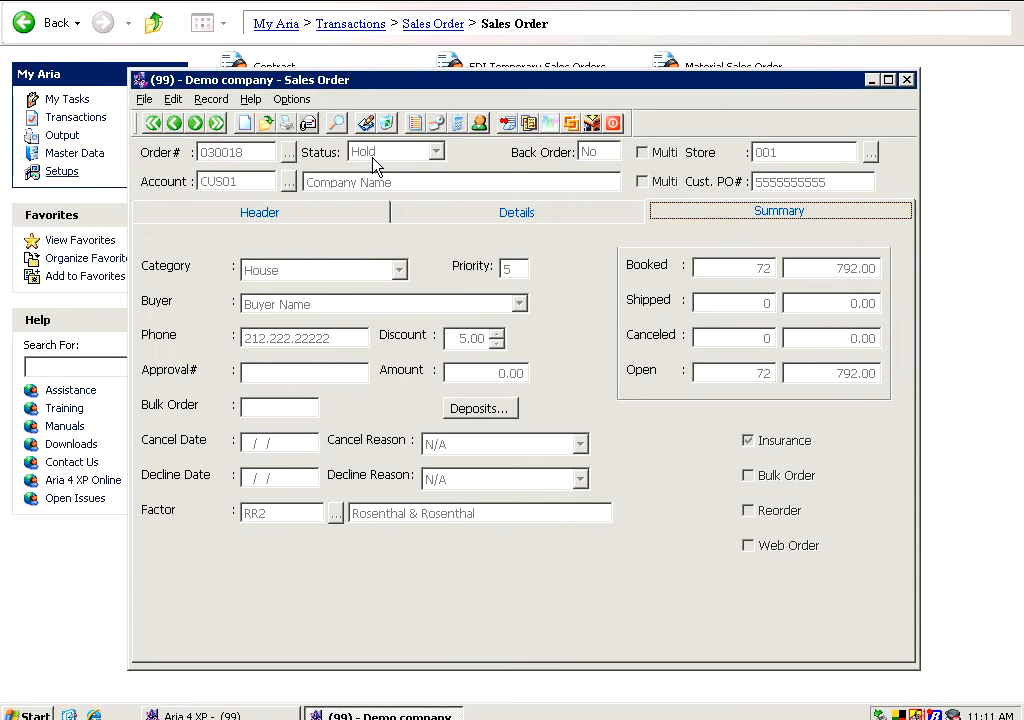
pyautogui.click(540, 218)
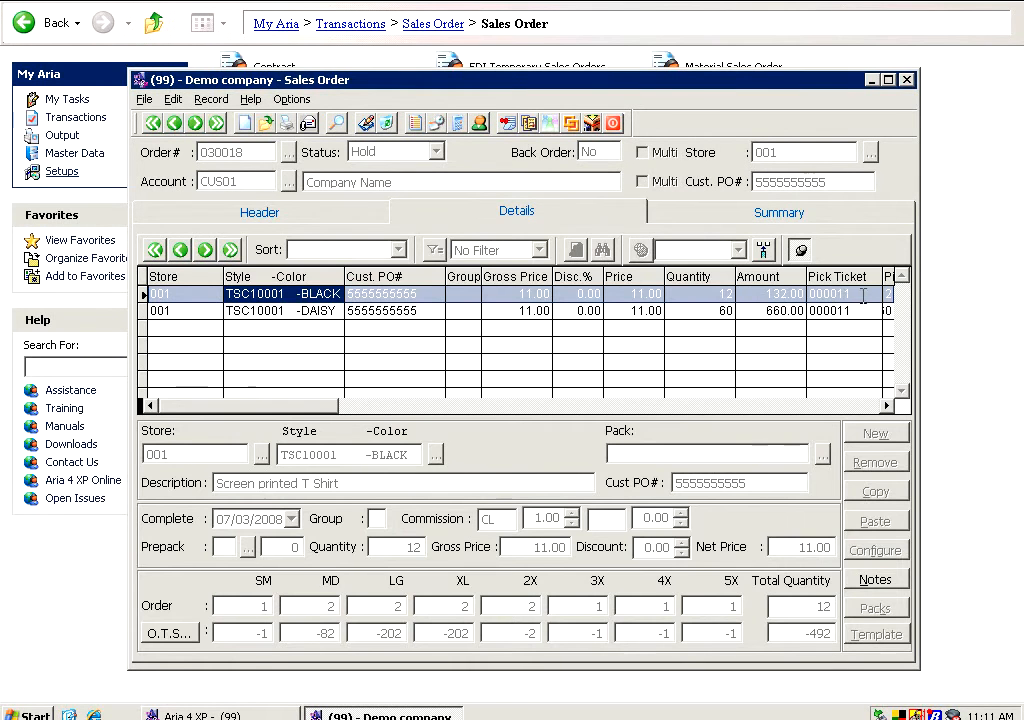
pyautogui.click(862, 296)
pyautogui.moveTo(862, 293); pyautogui.dragTo(812, 293)
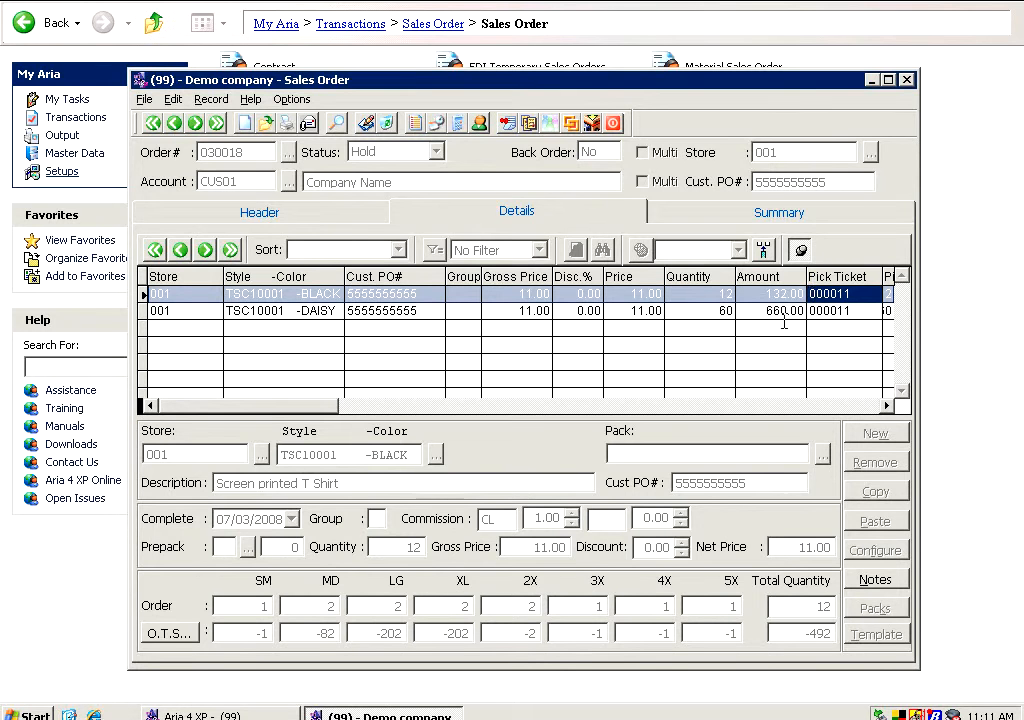
pyautogui.moveTo(701, 293); pyautogui.dragTo(735, 293)
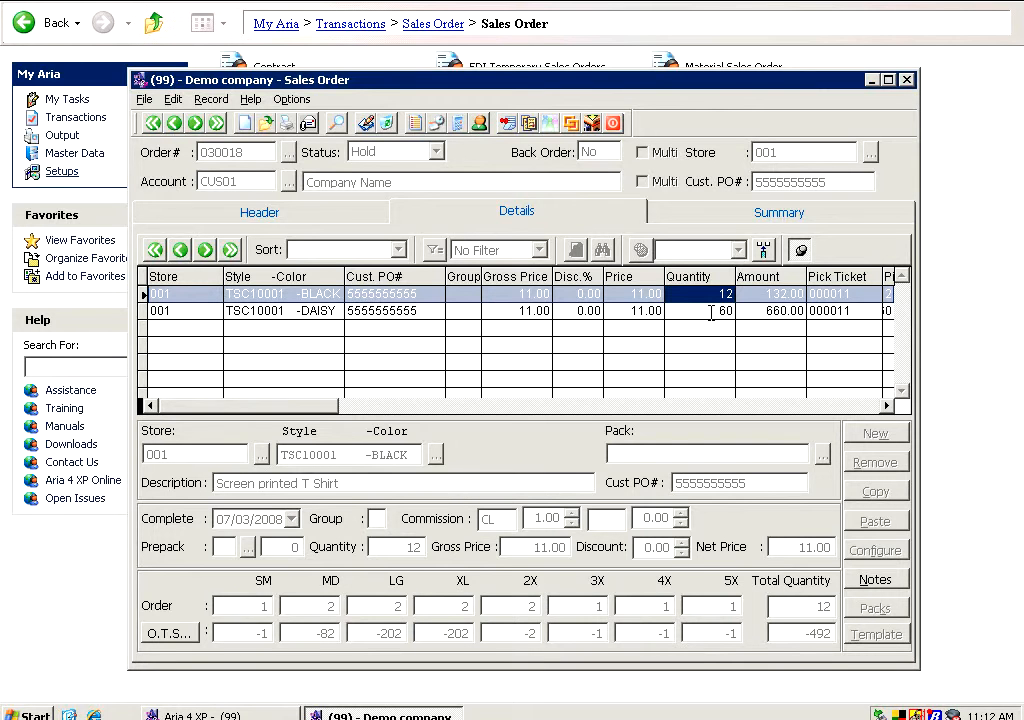
# Check the shipped transactions of the order's BLACK and DAISY lines, and return to the Open transactions view.
pyautogui.click(300, 100)
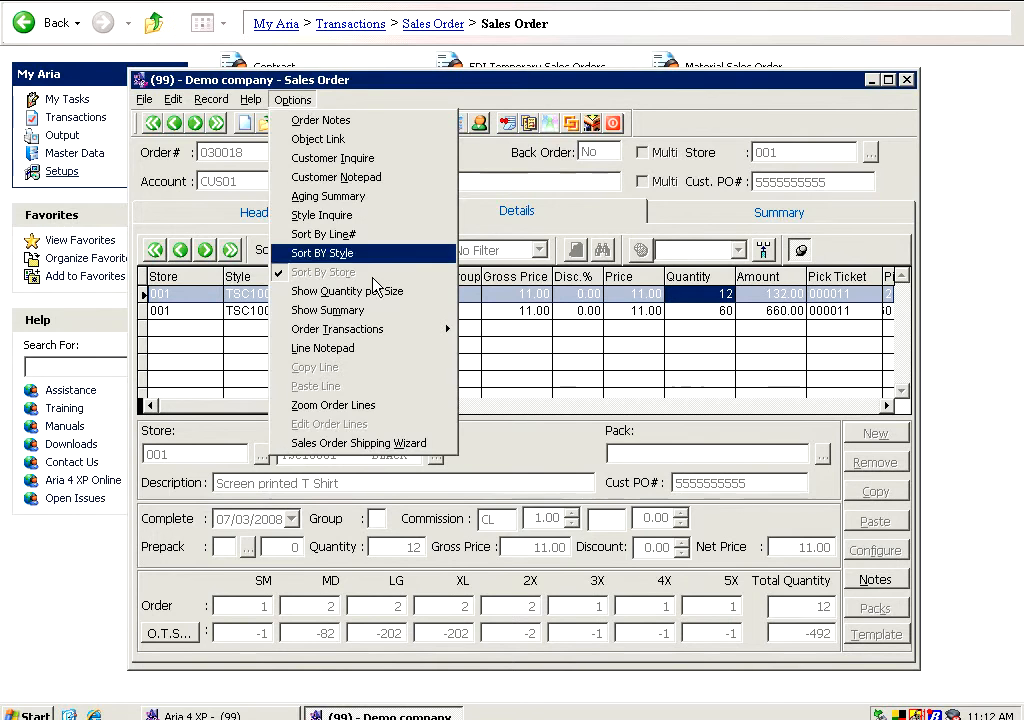
pyautogui.moveTo(398, 338)
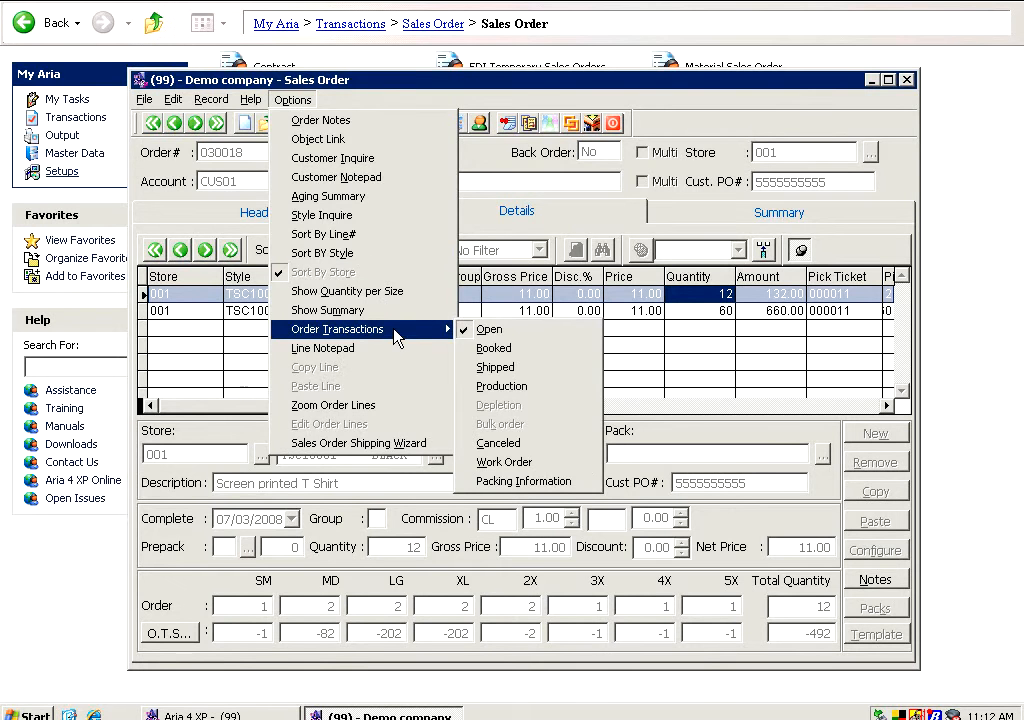
pyautogui.click(493, 367)
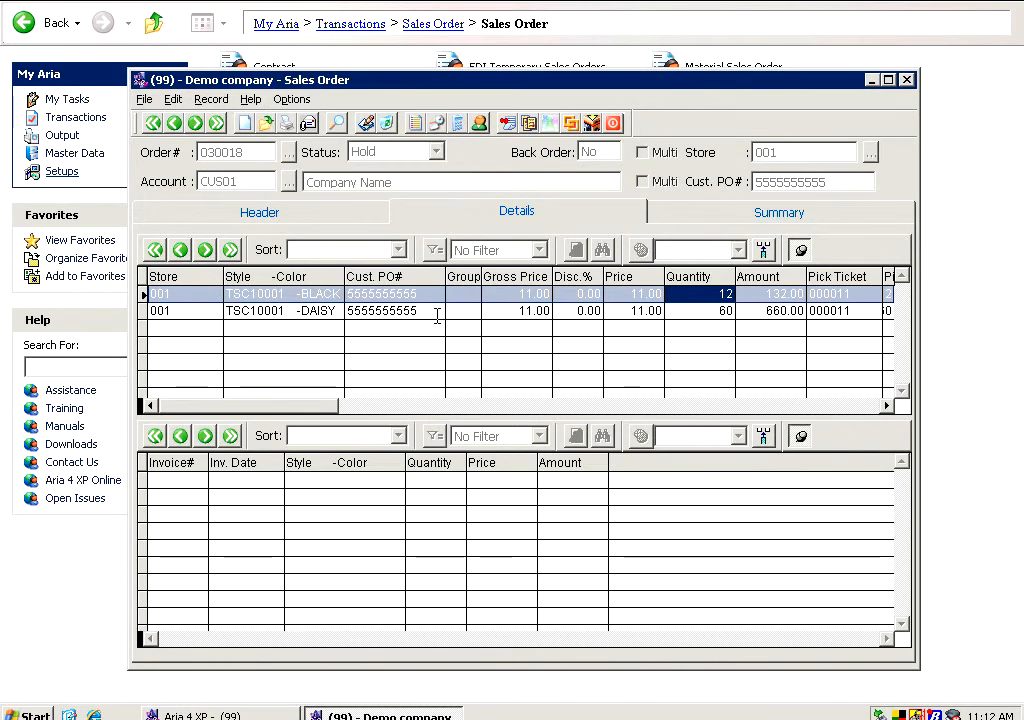
pyautogui.click(437, 312)
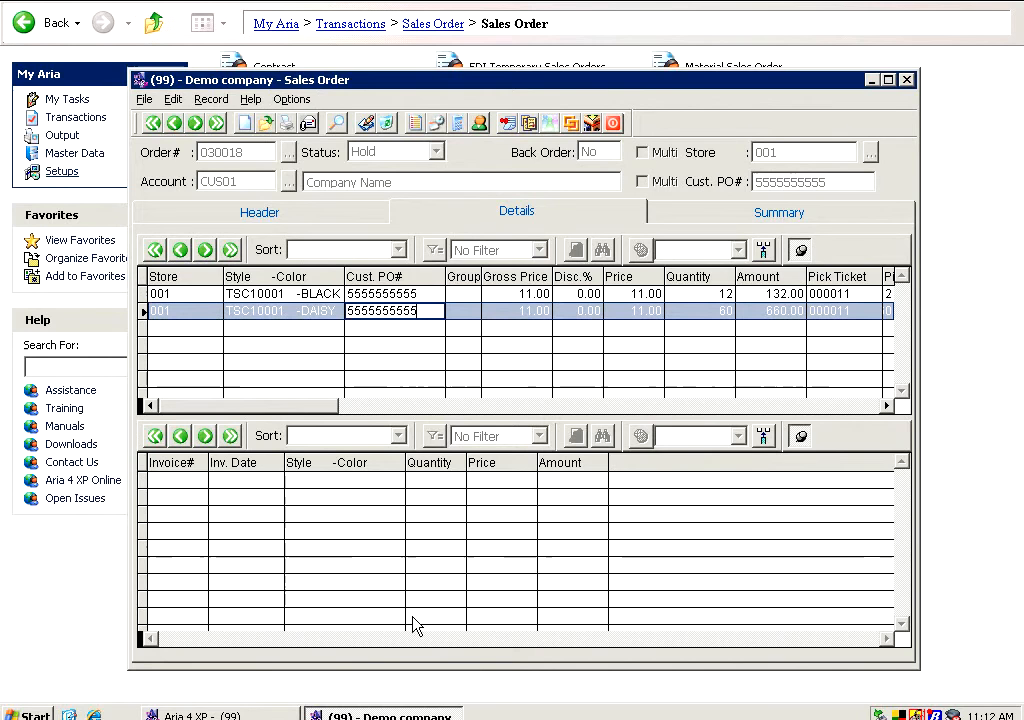
pyautogui.click(293, 100)
pyautogui.moveTo(413, 333)
pyautogui.click(498, 334)
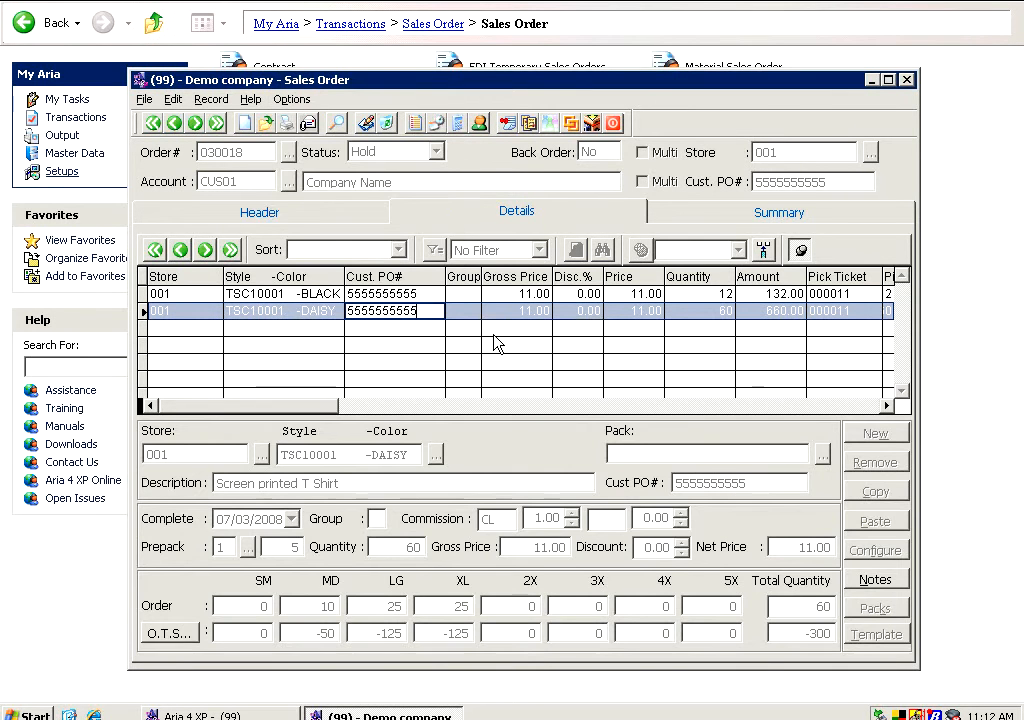
pyautogui.press('Tab')
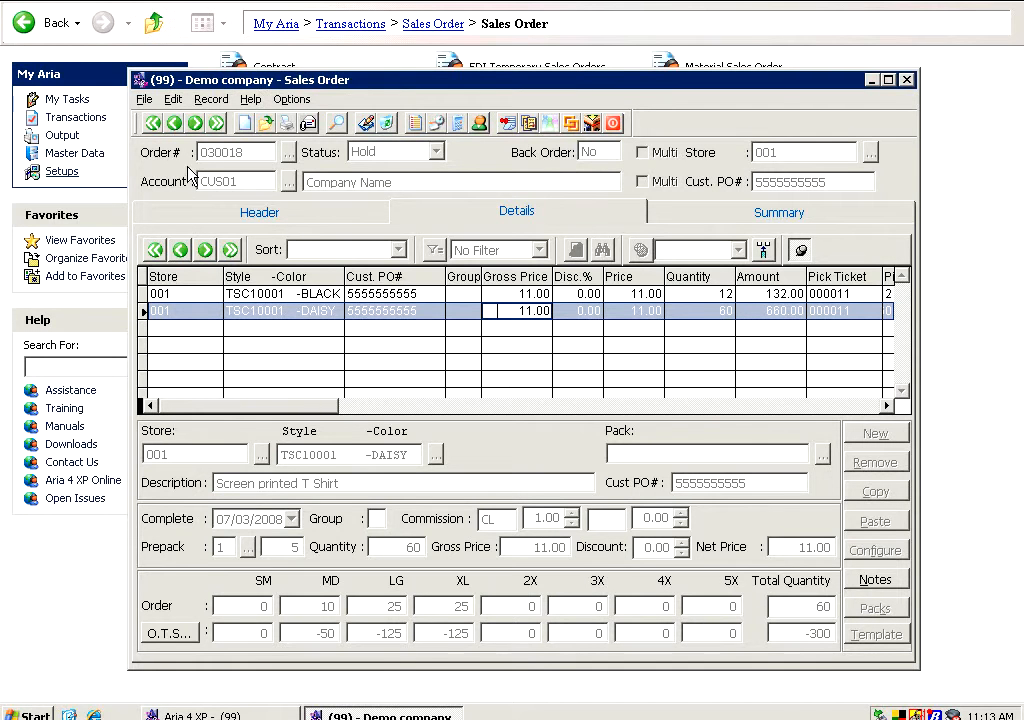
# Try to cancel the current order with the TSC10001 BLACK and DAISY lines.
pyautogui.click(389, 123)
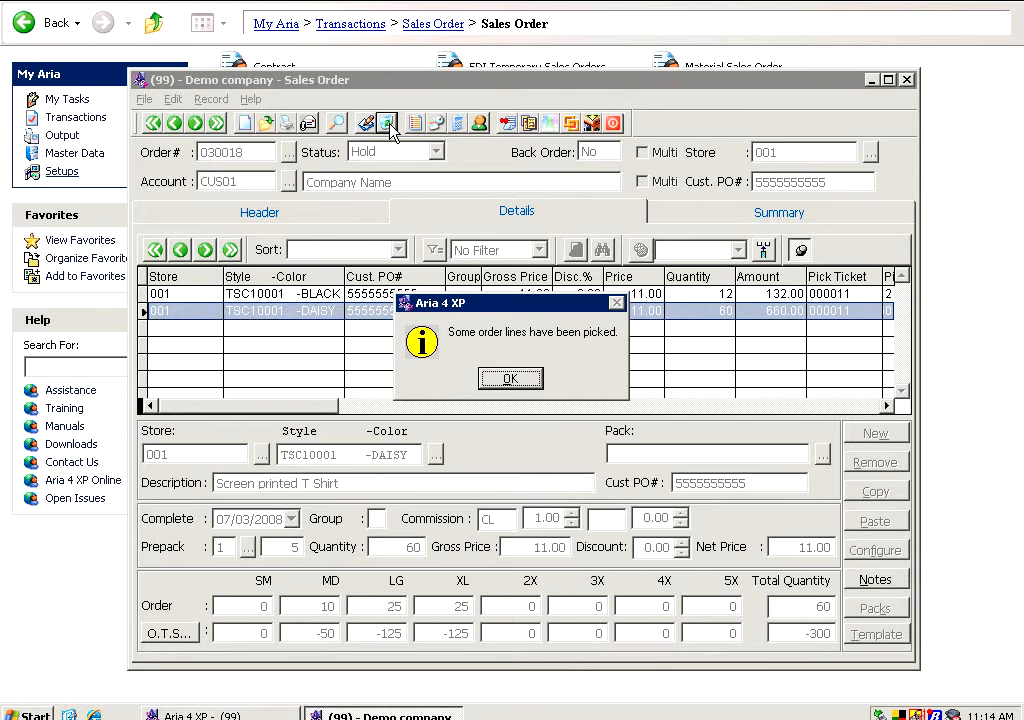
pyautogui.click(509, 380)
pyautogui.click(486, 455)
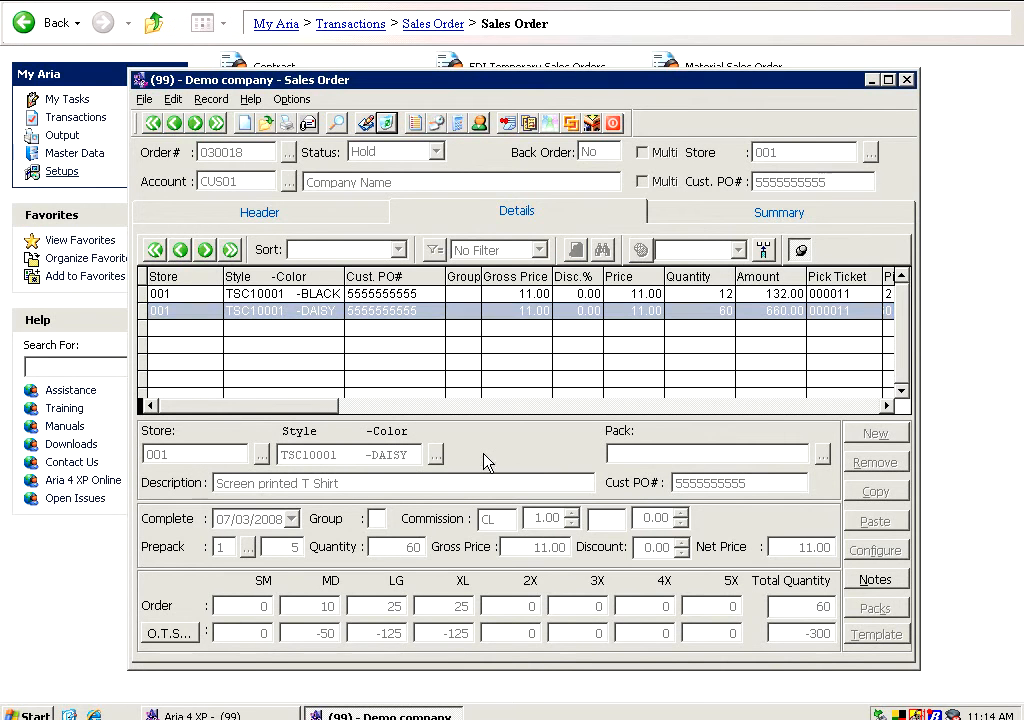
# Check the current order's summary and details, and go back through the earlier orders to the one for style BATS500GN1 ASH.
pyautogui.click(174, 123)
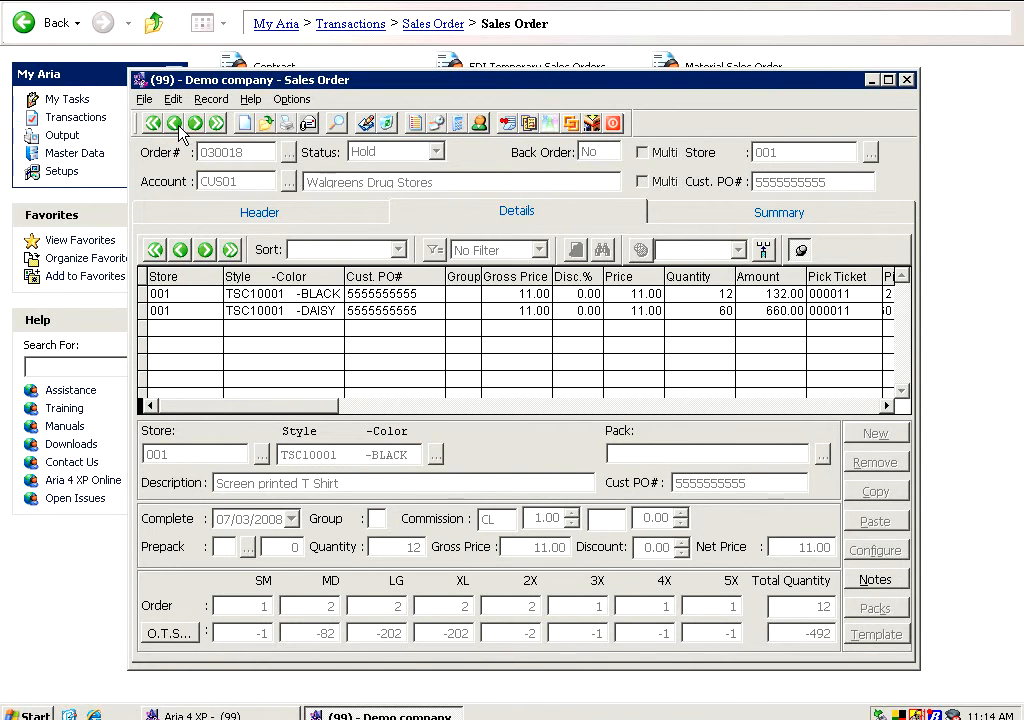
pyautogui.click(740, 213)
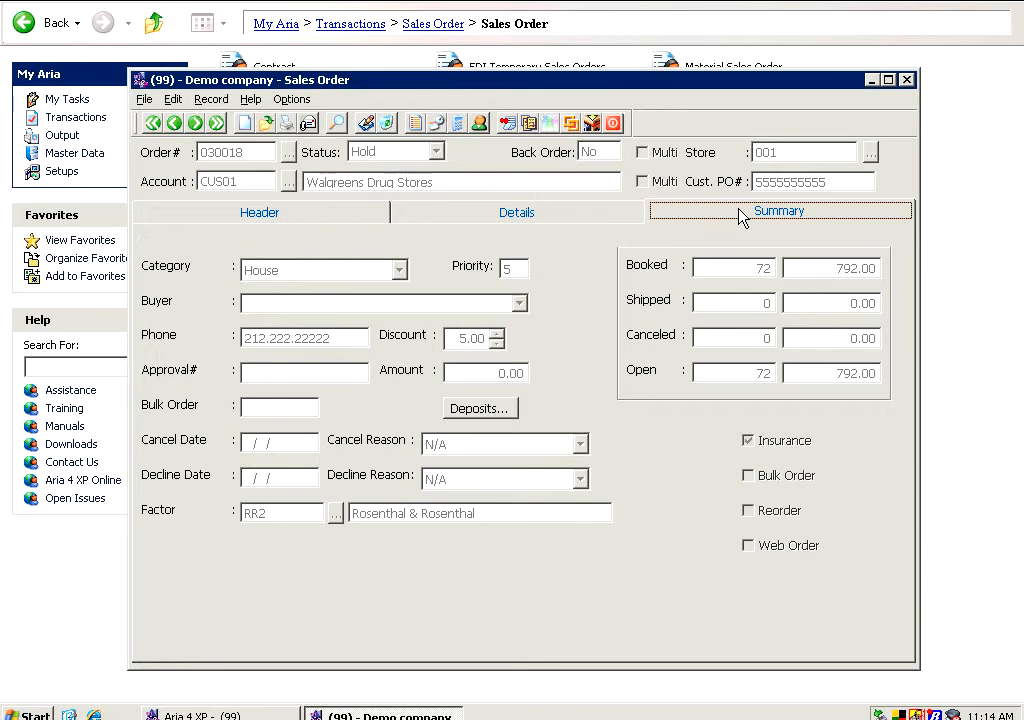
pyautogui.click(512, 214)
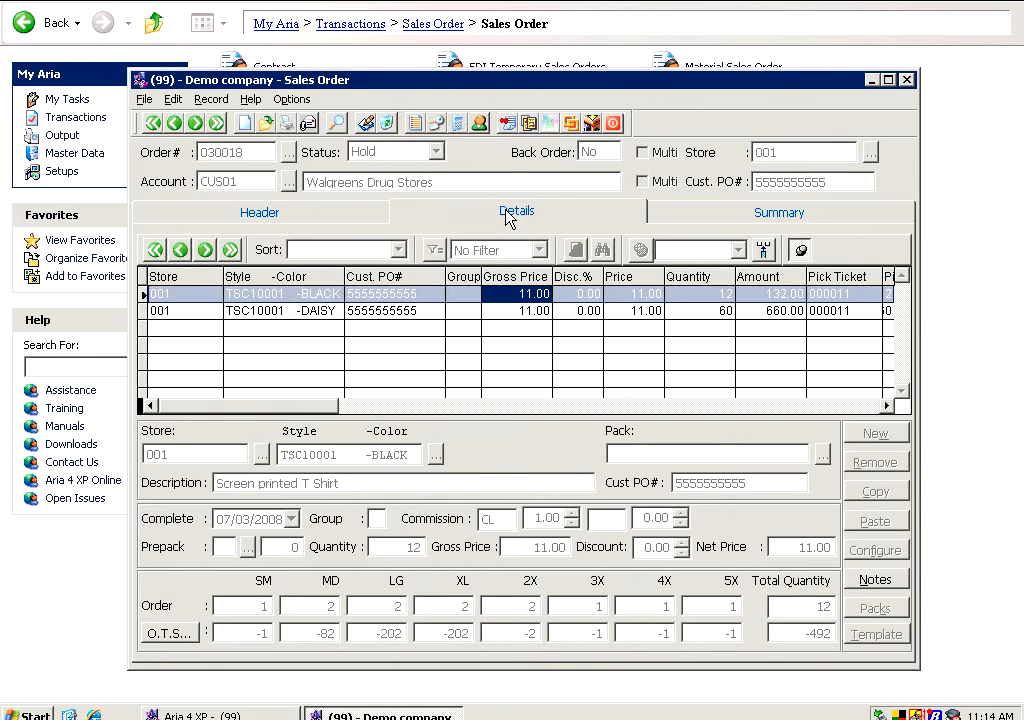
pyautogui.click(178, 125)
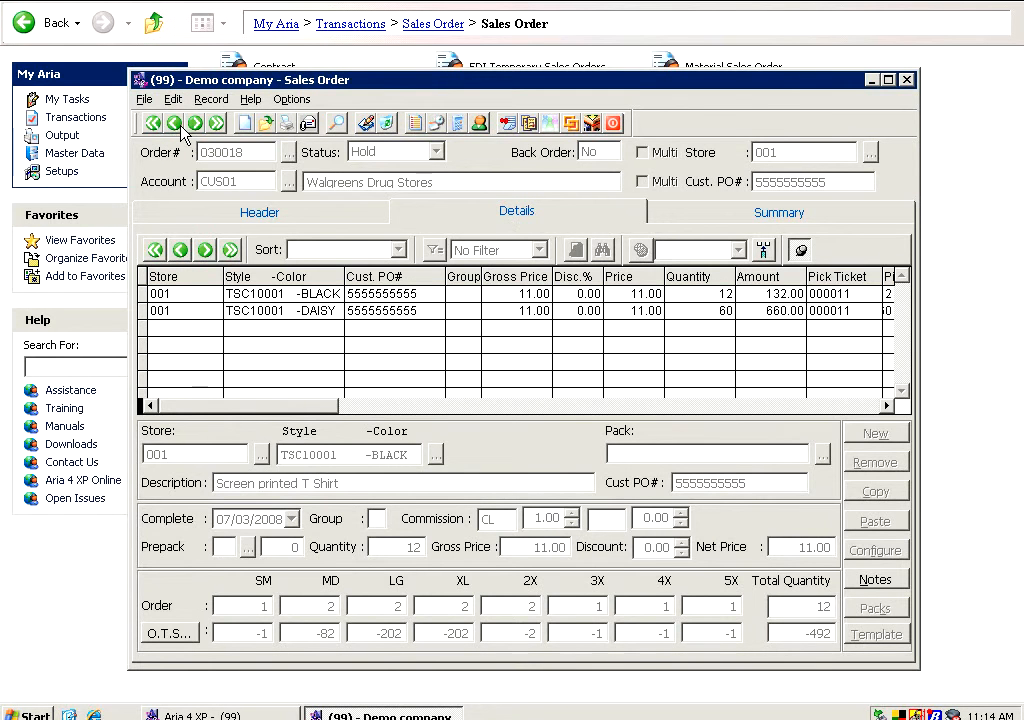
pyautogui.click(176, 124)
pyautogui.click(176, 124)
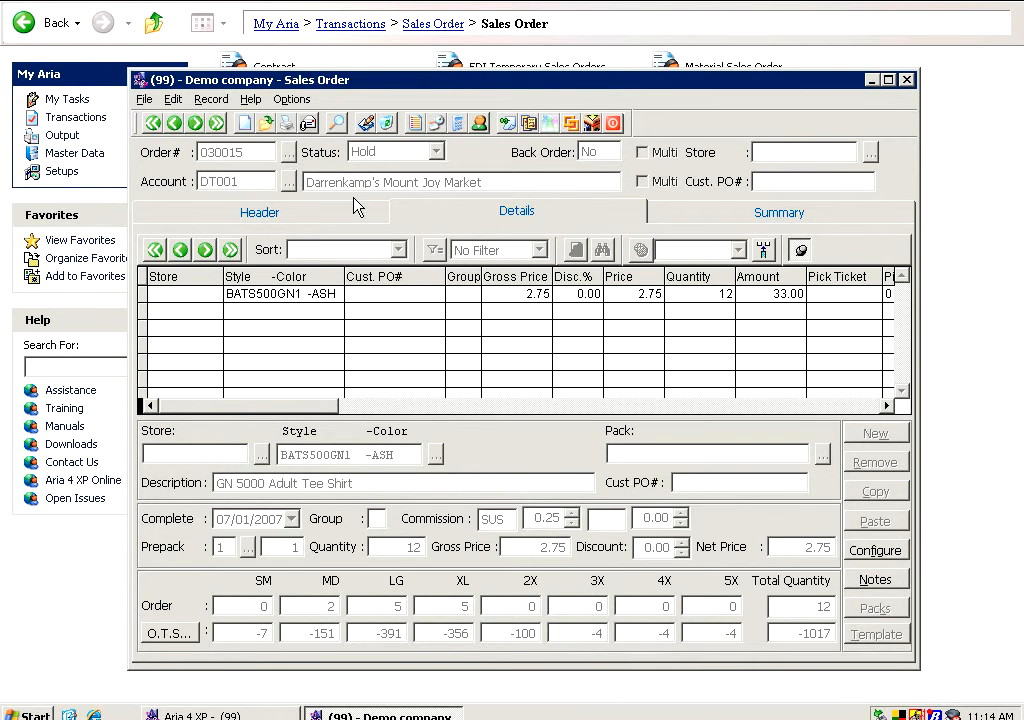
# Cancel all open items on the BATS500GN1 ASH order with the cancellation reason Passed Shipping date.
pyautogui.click(386, 122)
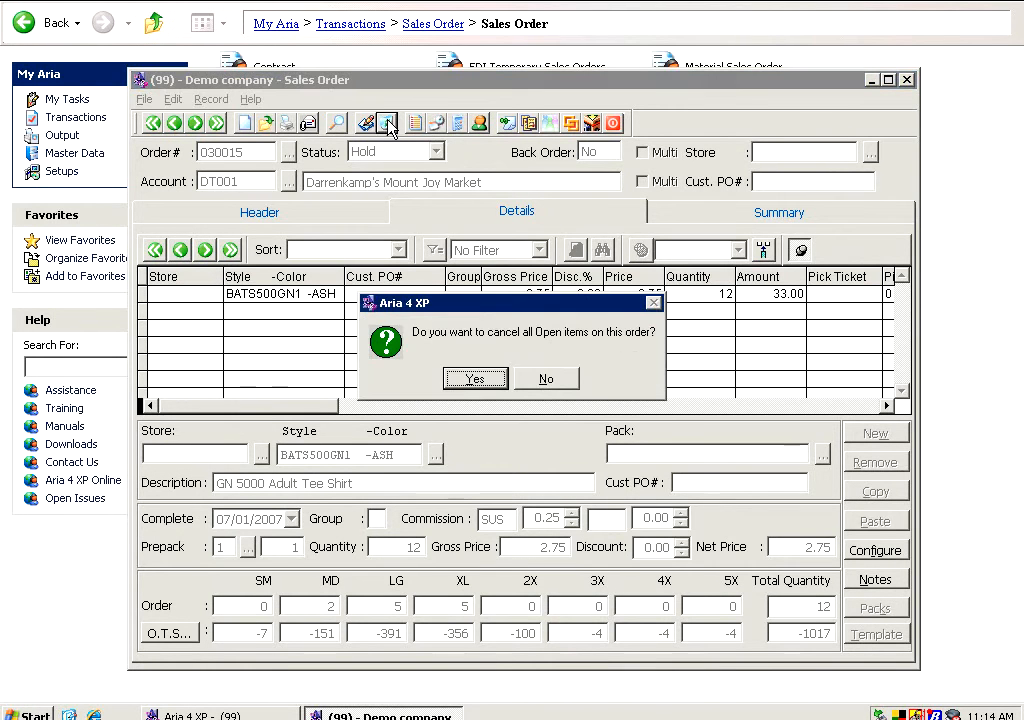
pyautogui.click(490, 383)
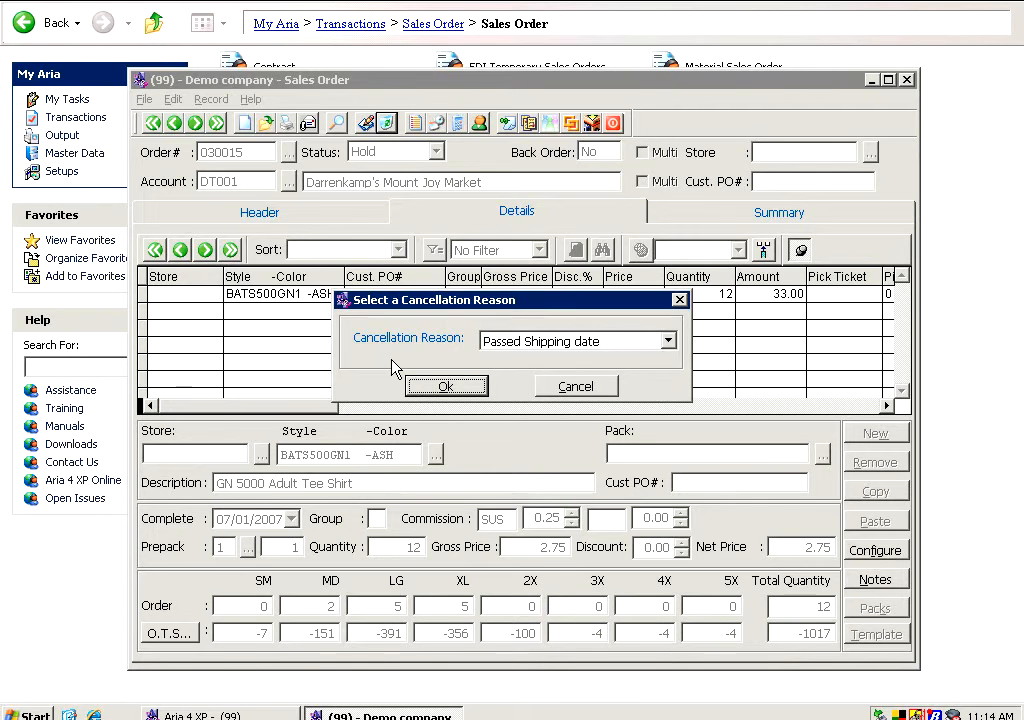
pyautogui.click(589, 342)
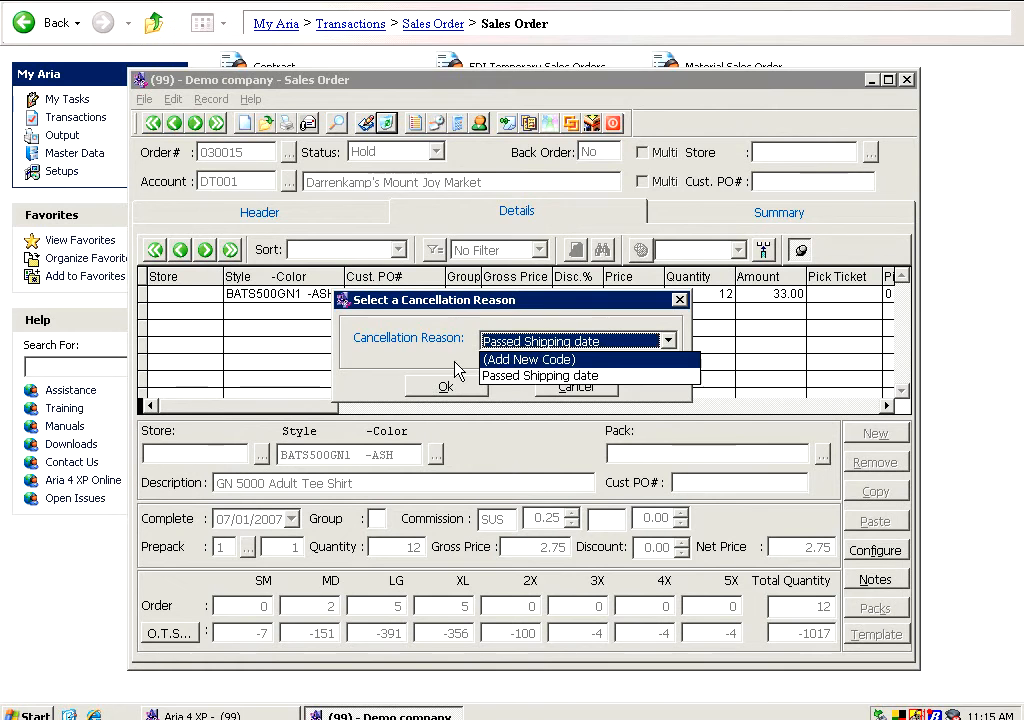
pyautogui.click(510, 381)
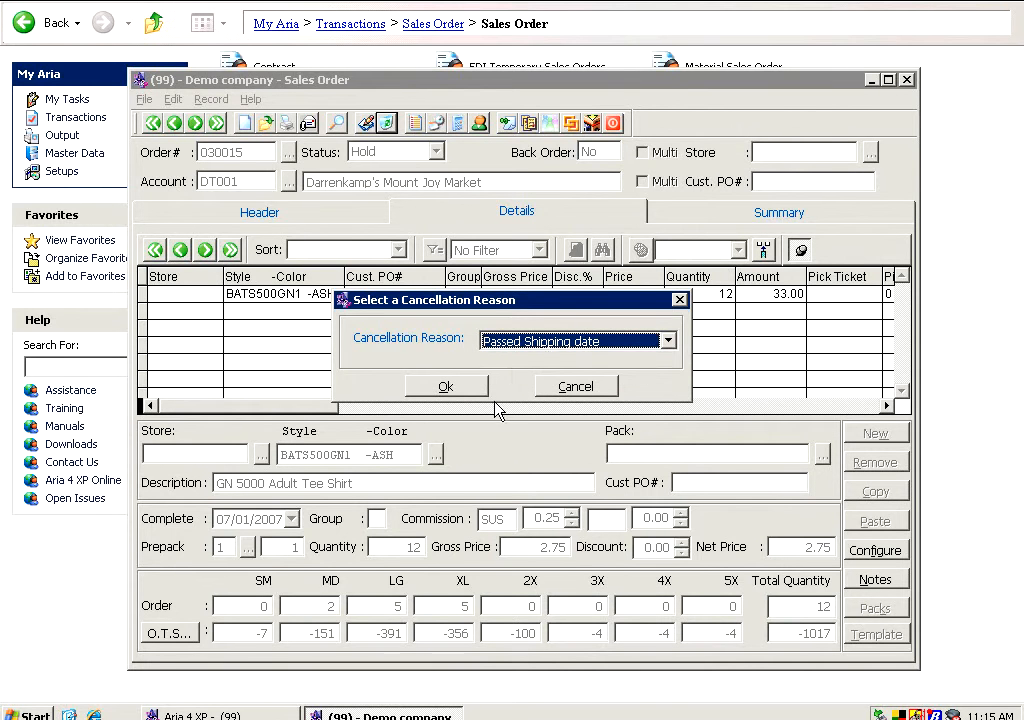
pyautogui.click(478, 392)
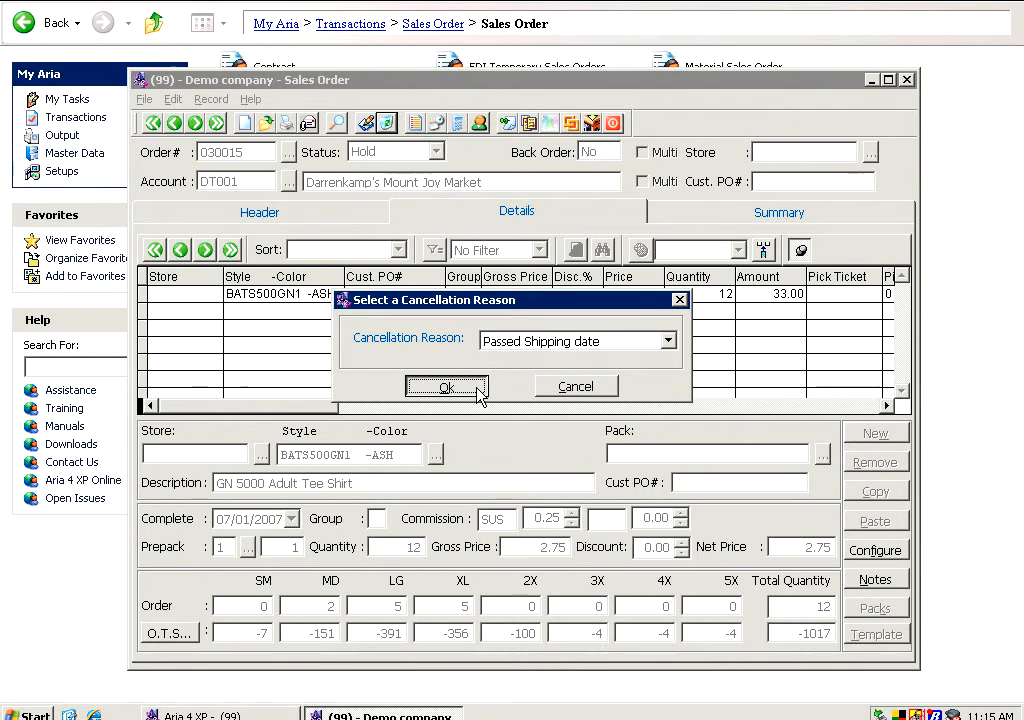
pyautogui.click(479, 392)
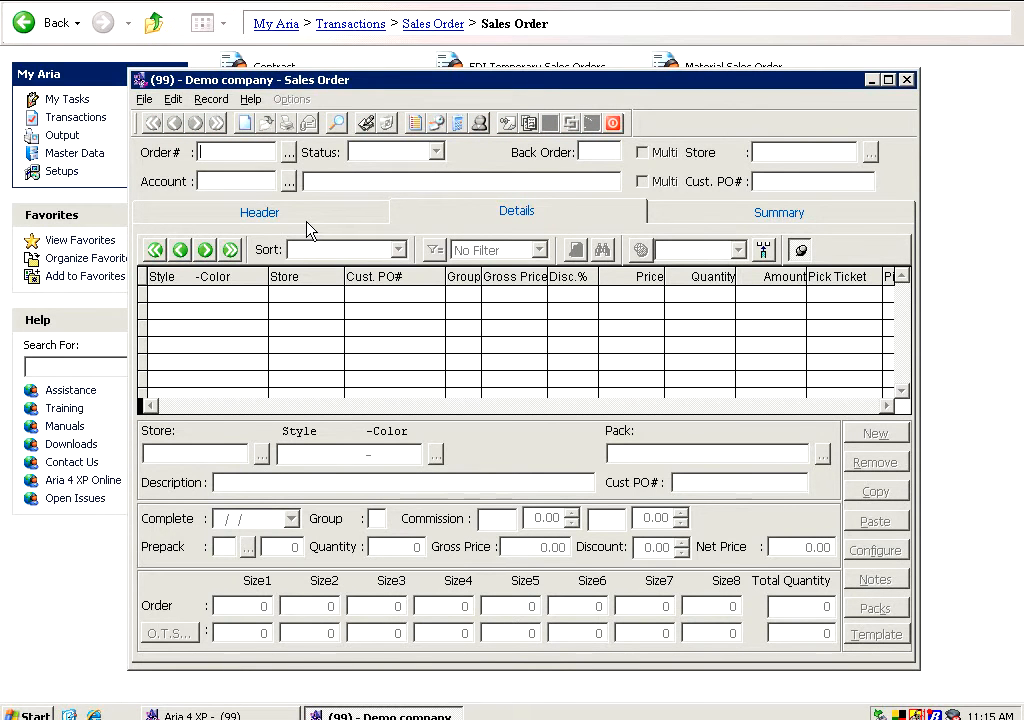
# Look up the canceled order by its order number and review its booked, canceled and open amounts and cancel reason.
pyautogui.write('030015')
pyautogui.press('Tab')
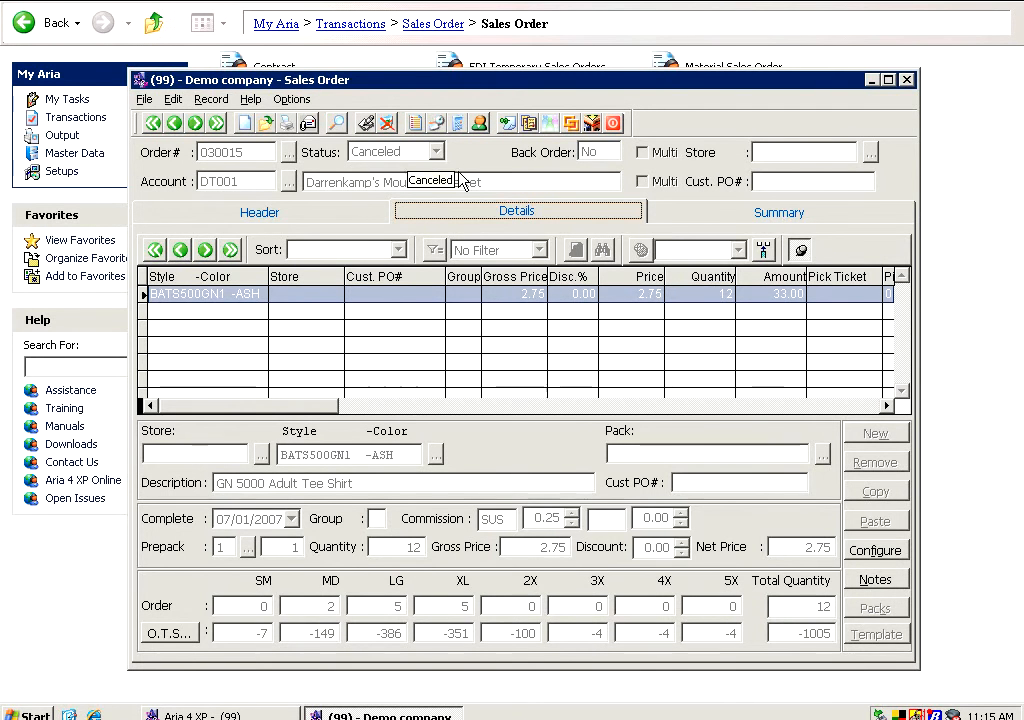
pyautogui.click(800, 218)
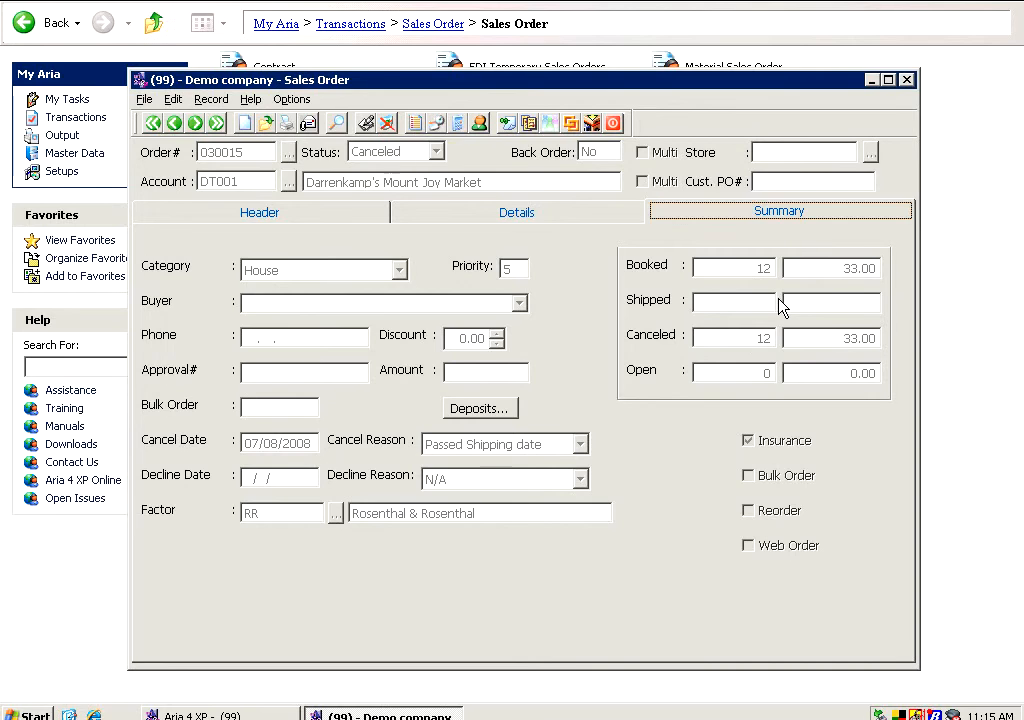
# Uncancel the BATS500GN1 ASH order and look it up again by its order number to check its status.
pyautogui.click(386, 124)
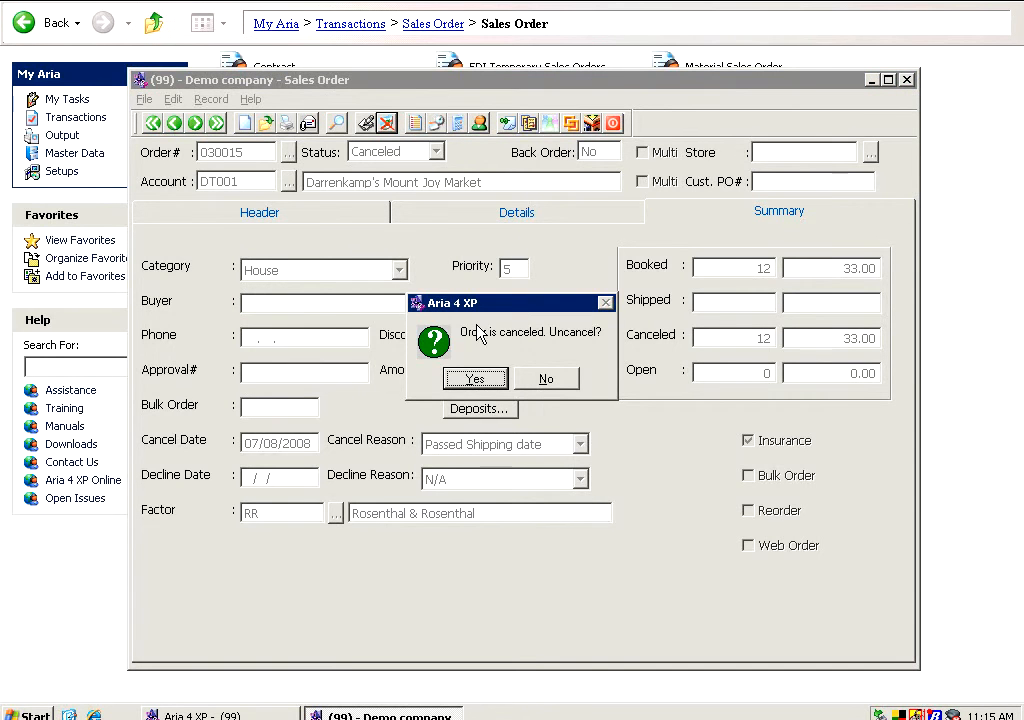
pyautogui.click(472, 380)
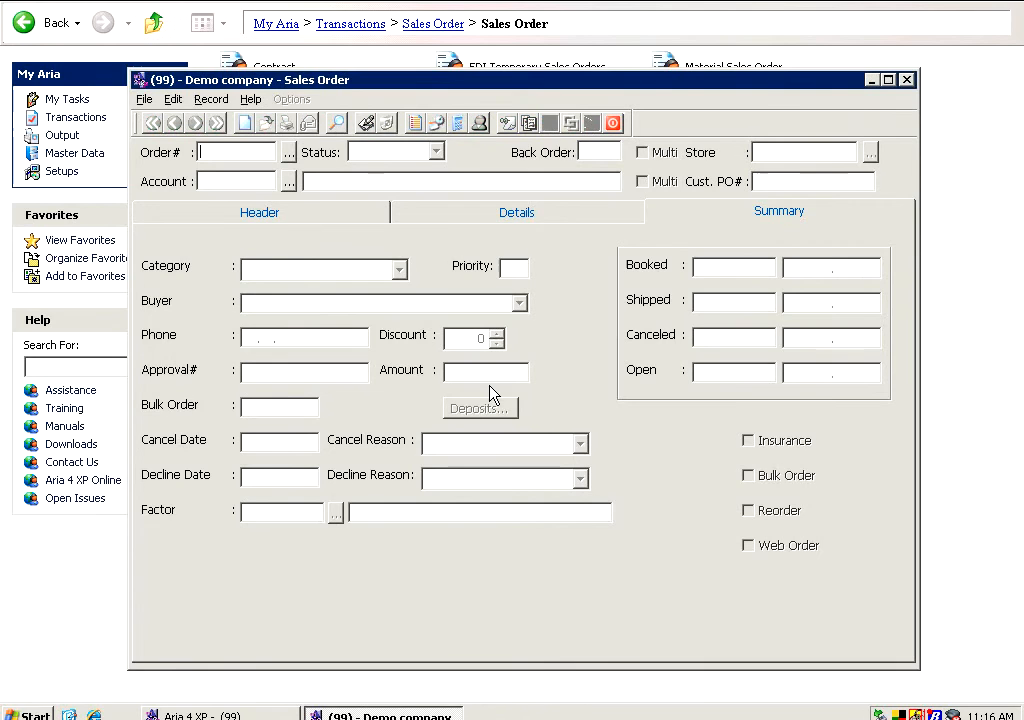
pyautogui.write('030014')
pyautogui.press('Tab')
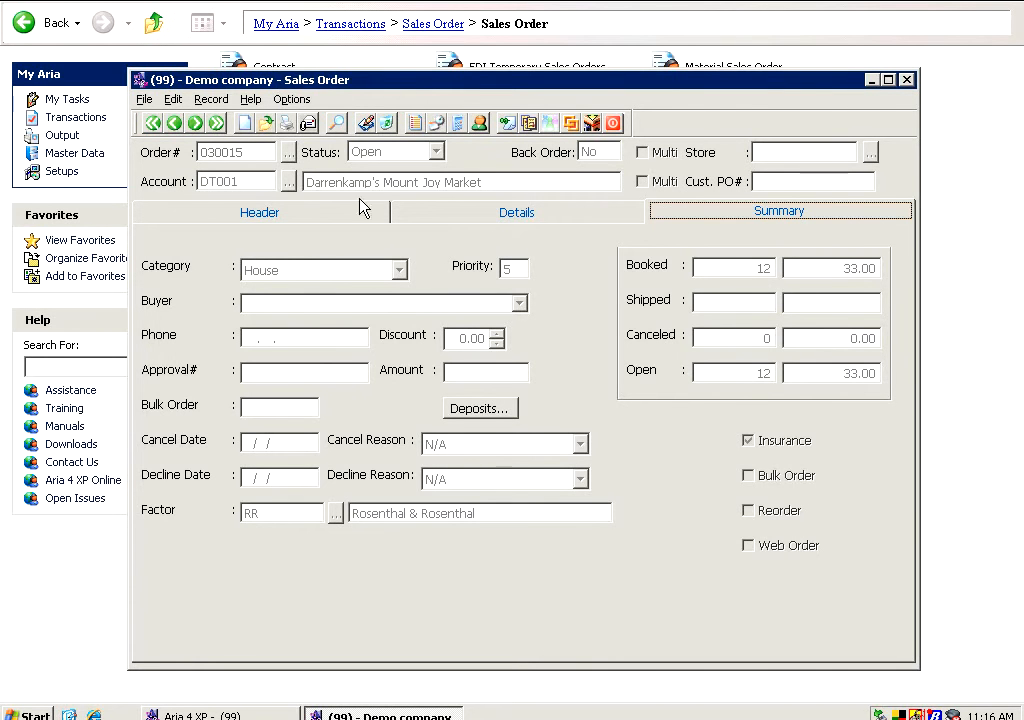
# View the uncanceled order's header information and go to the previous sales order.
pyautogui.click(322, 215)
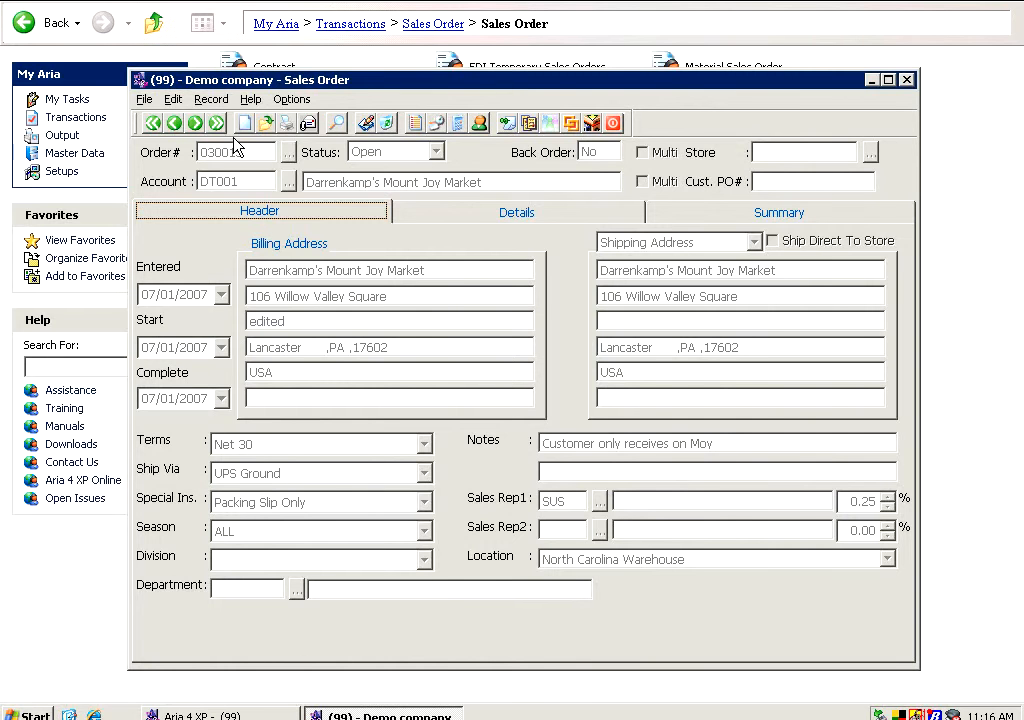
pyautogui.click(175, 123)
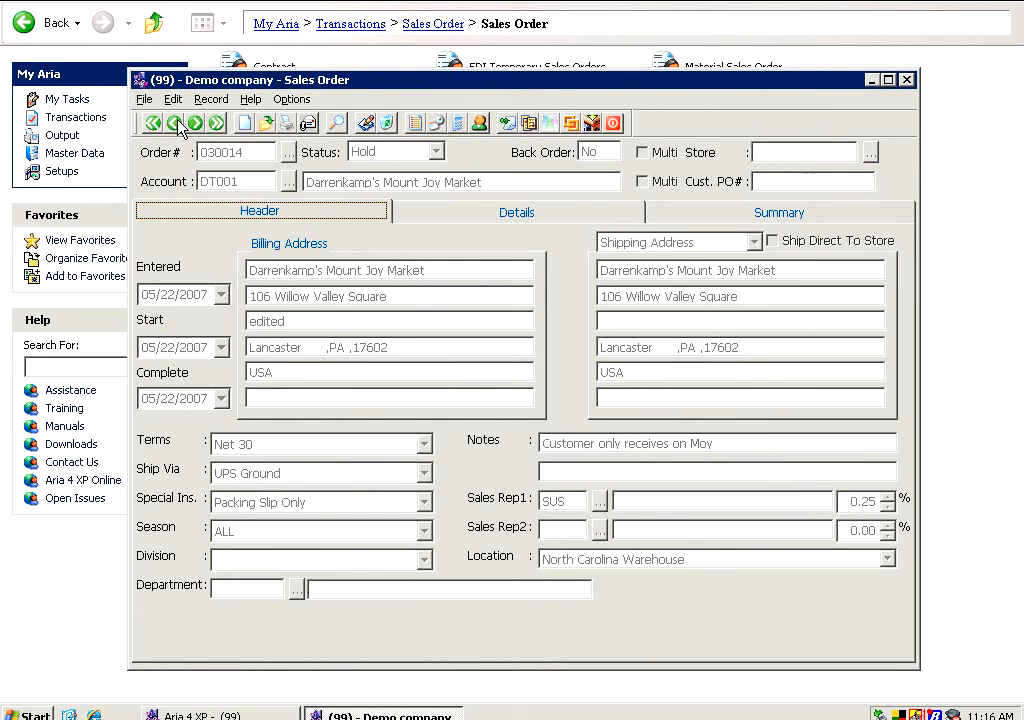
# Browse forward through the sales orders to the last one, viewing the order summary.
pyautogui.click(196, 123)
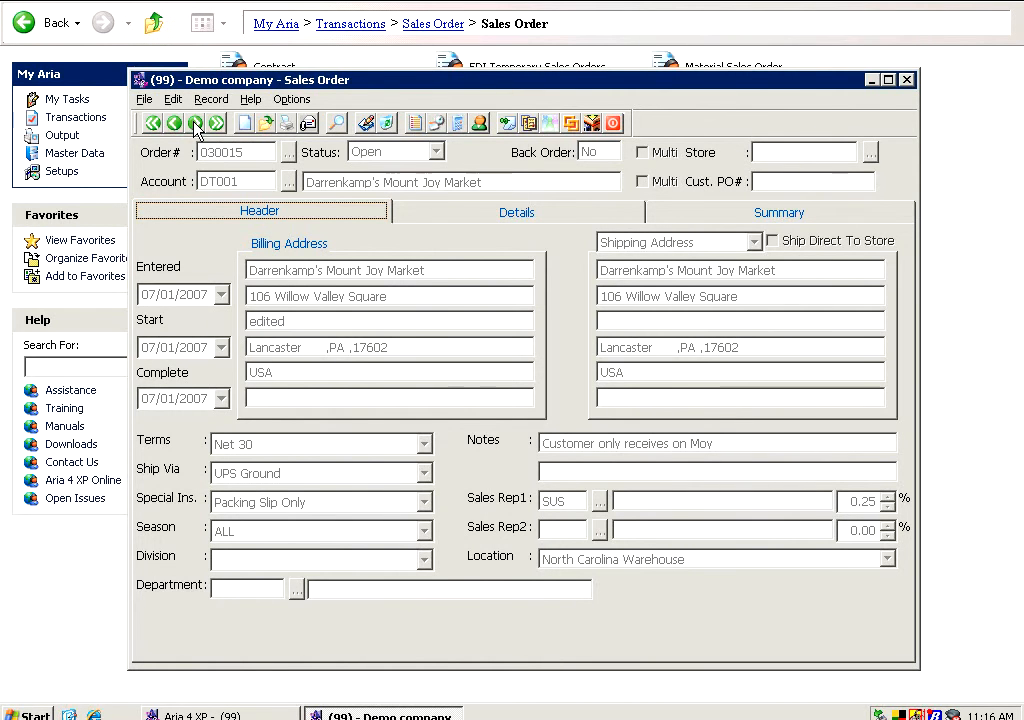
pyautogui.click(196, 123)
pyautogui.click(196, 123)
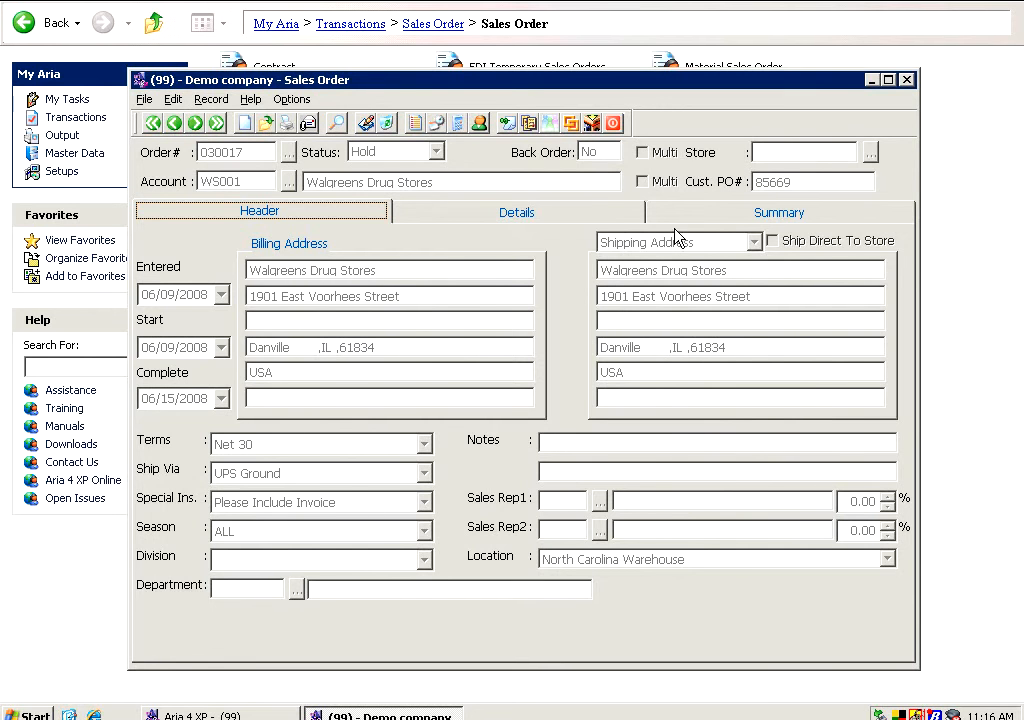
pyautogui.click(779, 214)
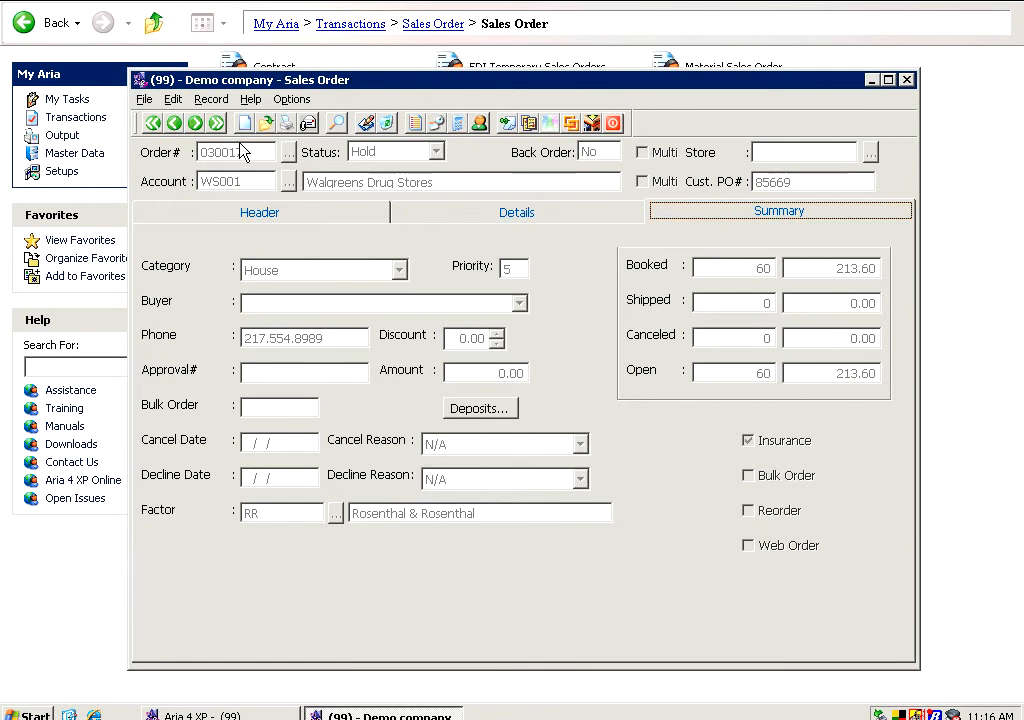
pyautogui.click(196, 123)
pyautogui.click(196, 123)
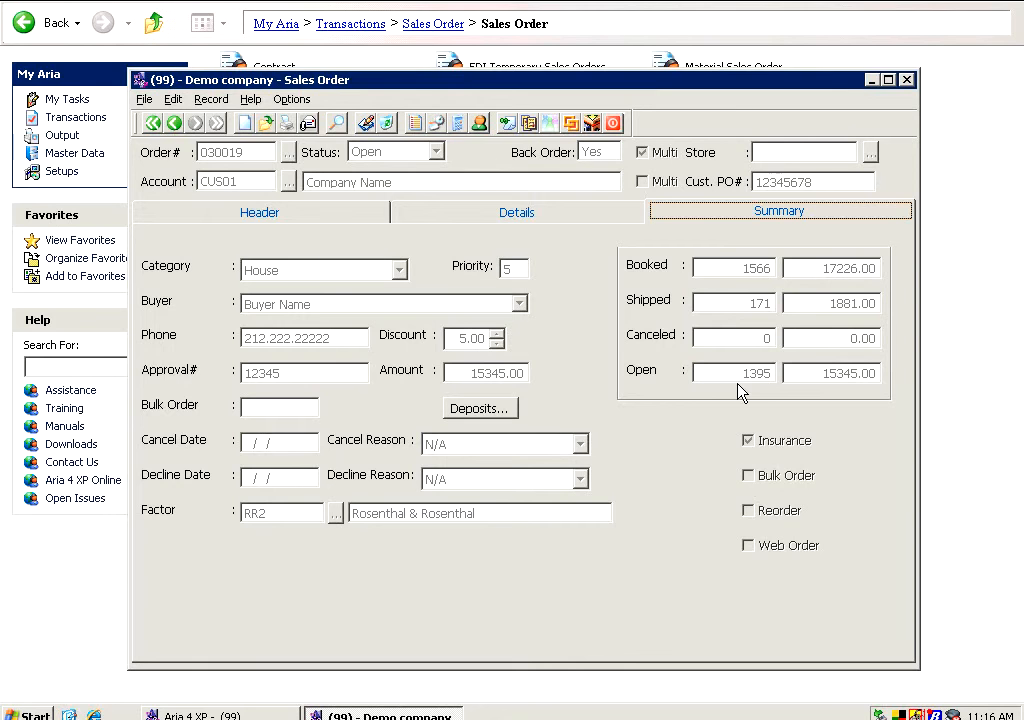
# View the order's line details, checking the TSC10001-BLACK lines for stores 001 and 002.
pyautogui.click(523, 214)
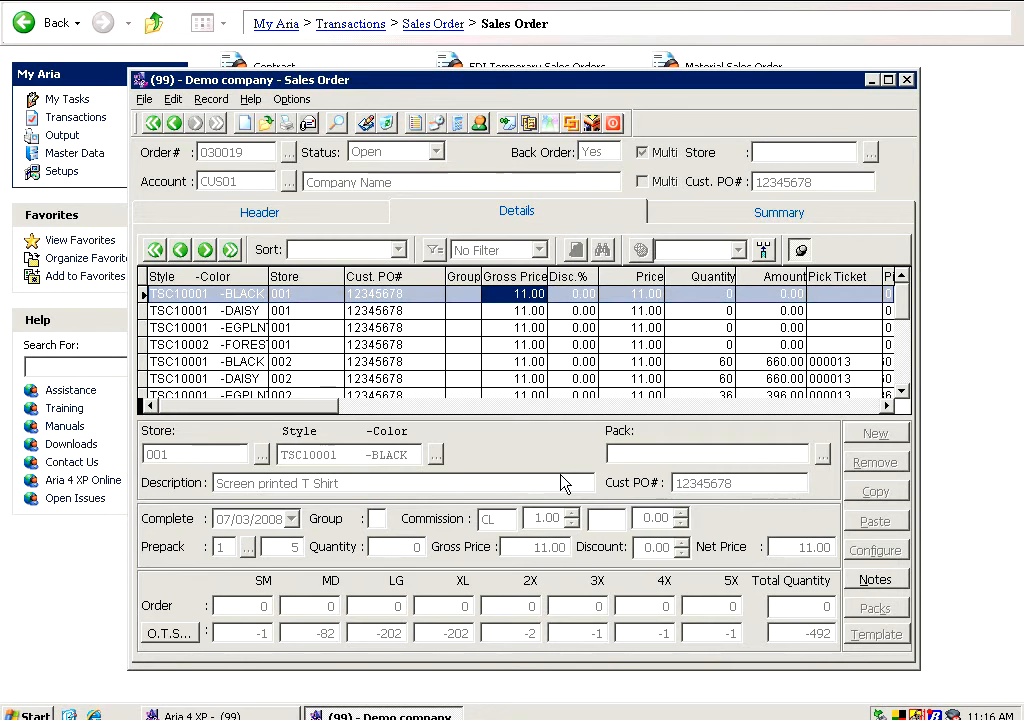
pyautogui.click(307, 293)
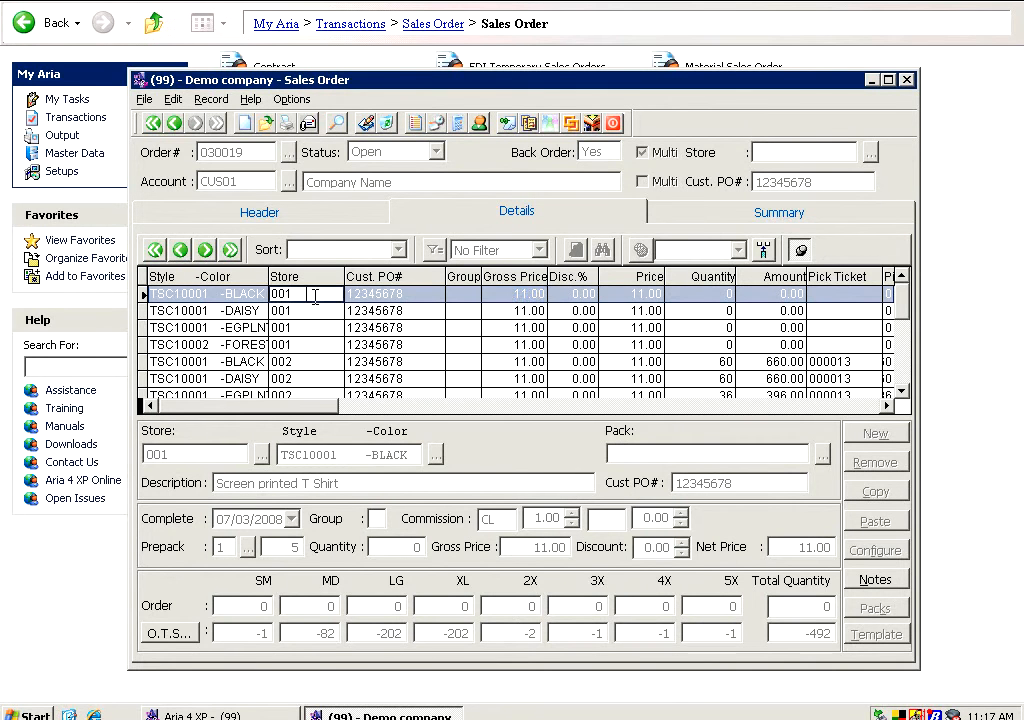
pyautogui.click(374, 361)
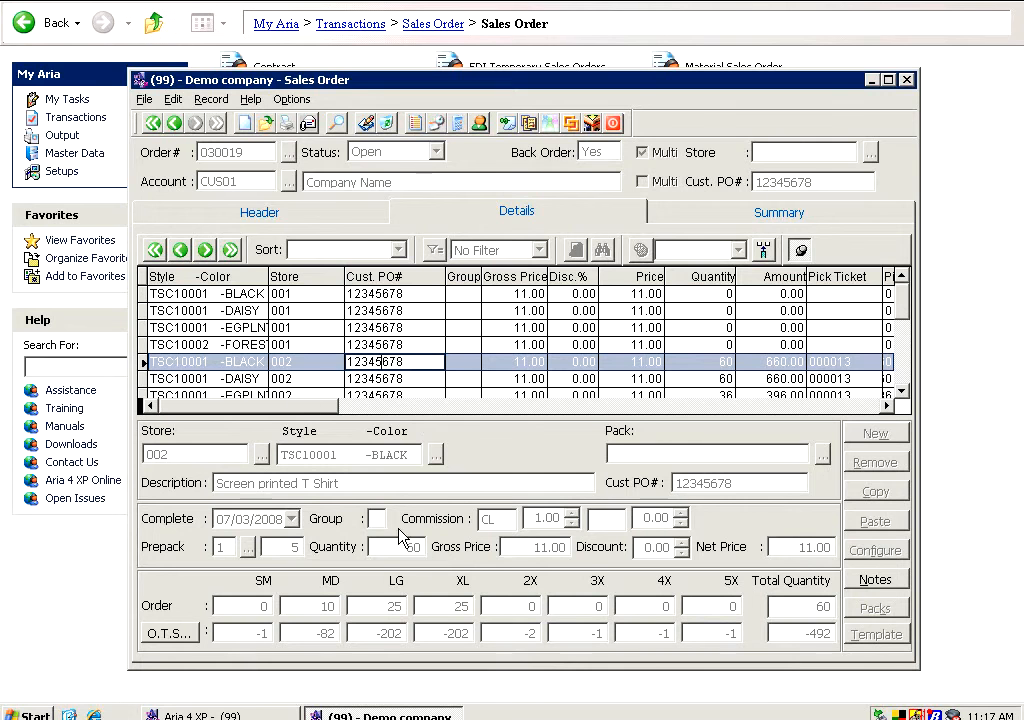
pyautogui.moveTo(263, 362); pyautogui.dragTo(196, 362)
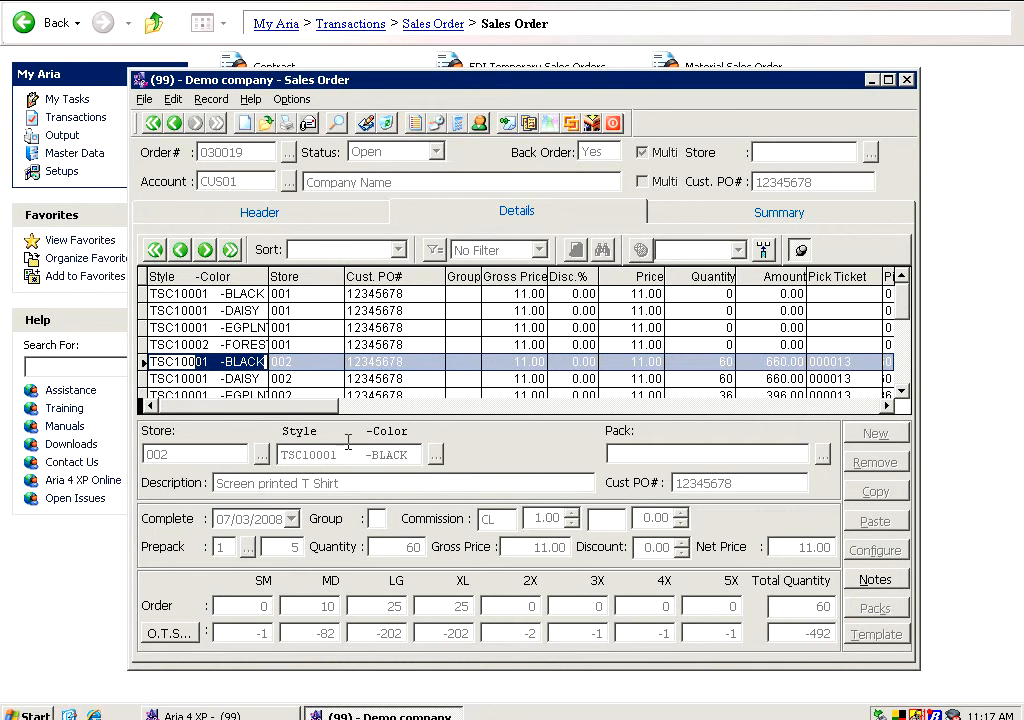
# Edit the order, setting the XL quantity of the store 002 TSC10001-DAISY line to 20, and try to remove that line.
pyautogui.click(372, 125)
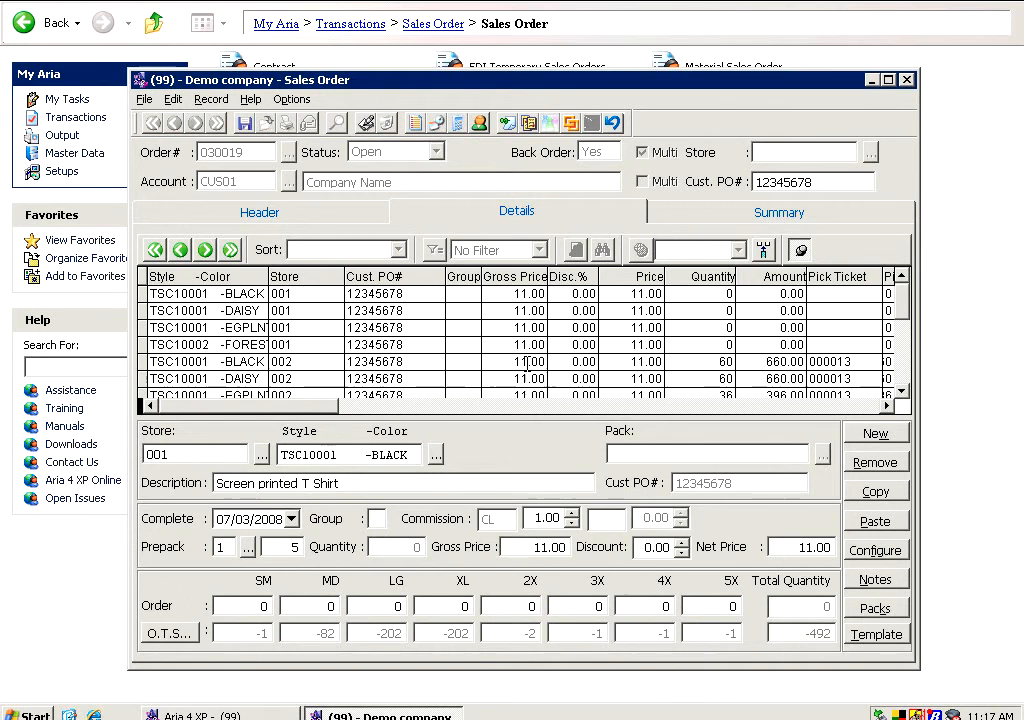
pyautogui.click(332, 372)
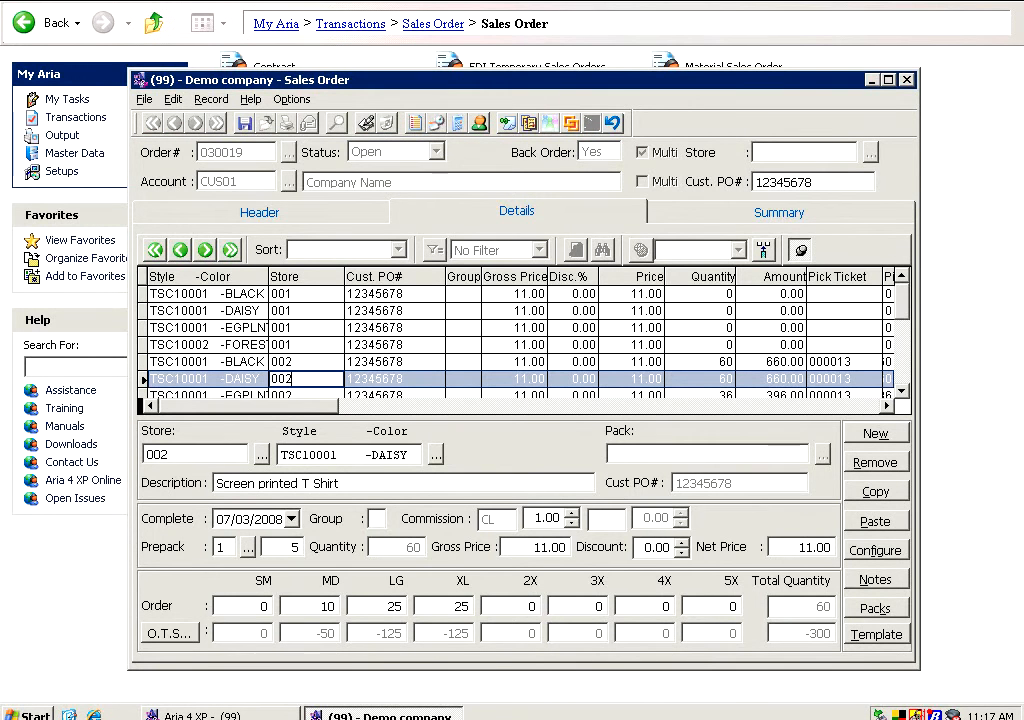
pyautogui.click(443, 606)
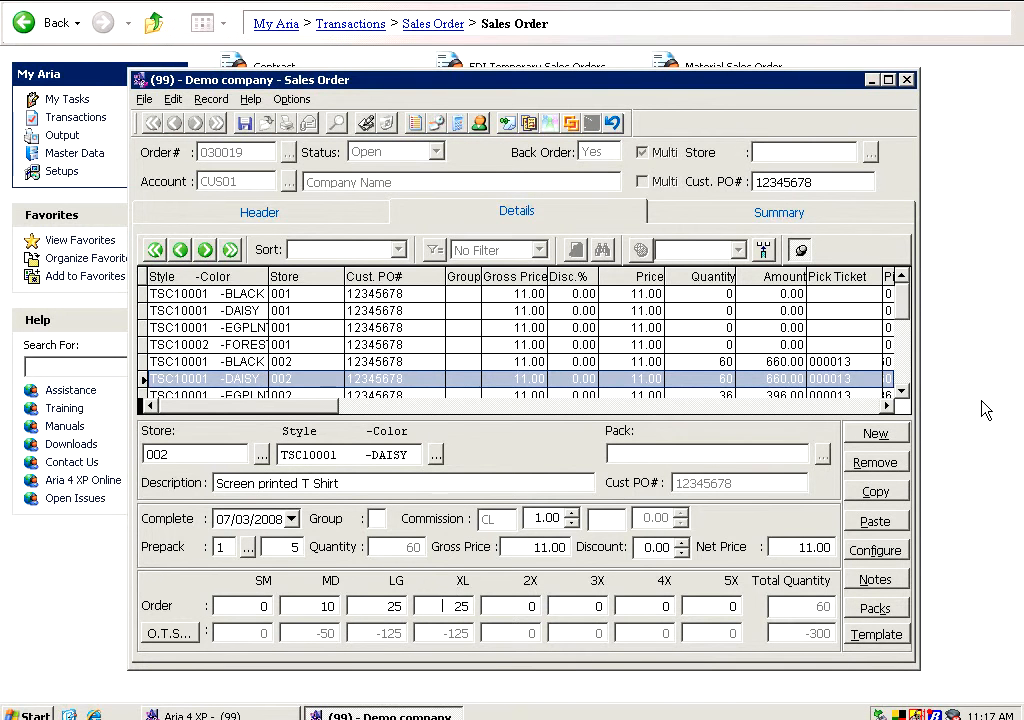
pyautogui.write('20')
pyautogui.press('Tab')
pyautogui.click(906, 462)
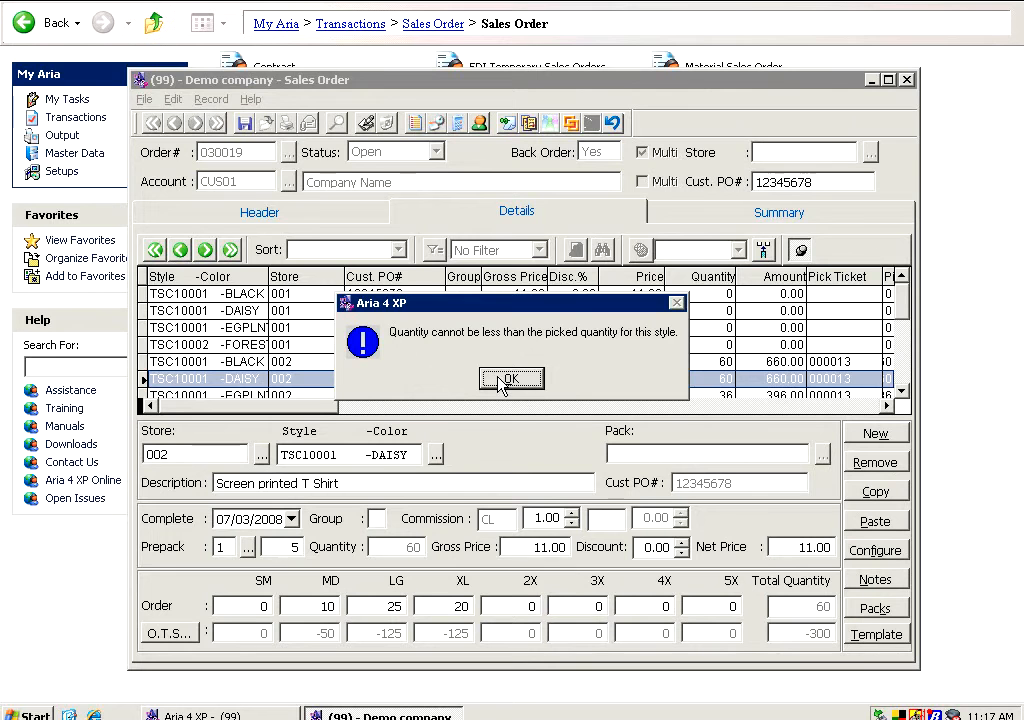
pyautogui.click(502, 381)
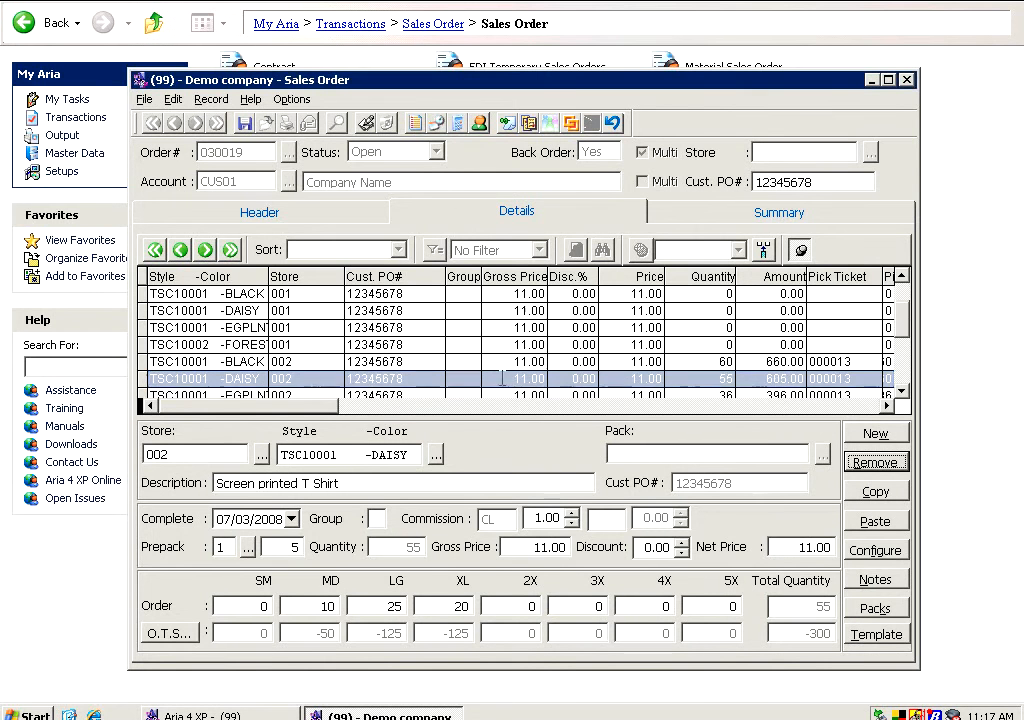
# Remove the store 005 TSC10001-BLACK line from the order and save the order.
pyautogui.click(903, 396)
pyautogui.click(903, 396)
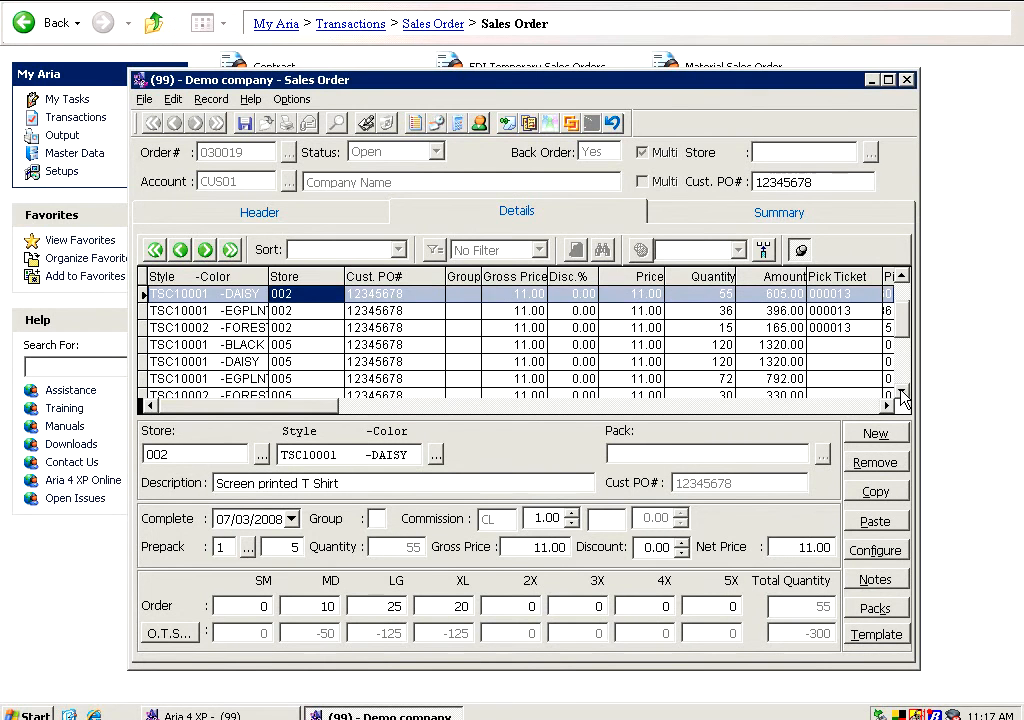
pyautogui.click(716, 344)
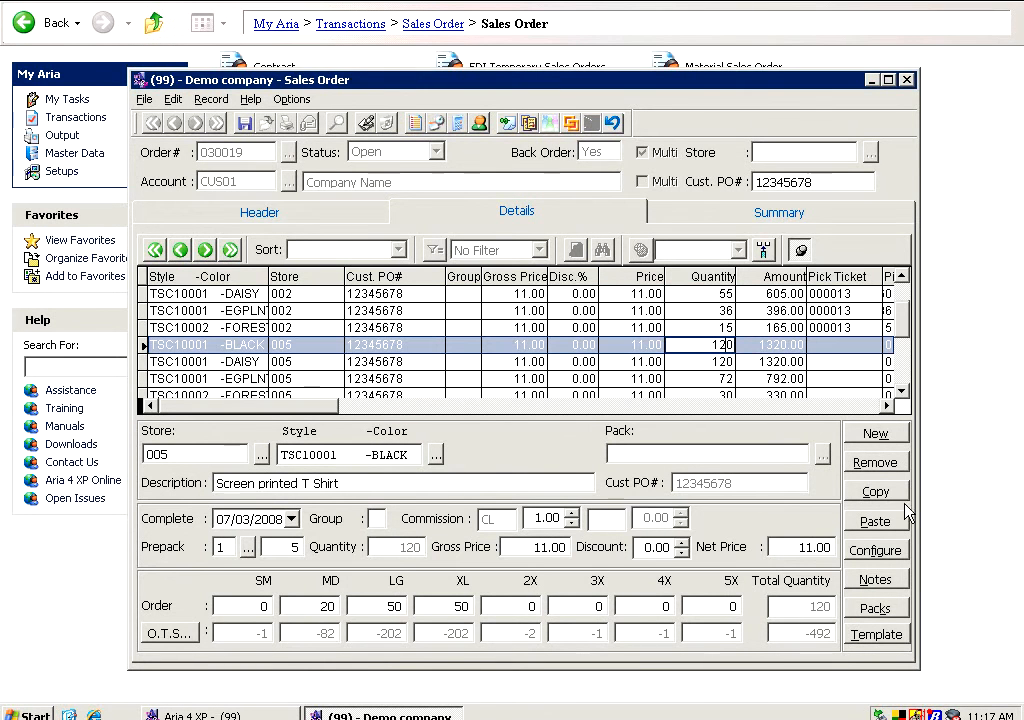
pyautogui.click(875, 462)
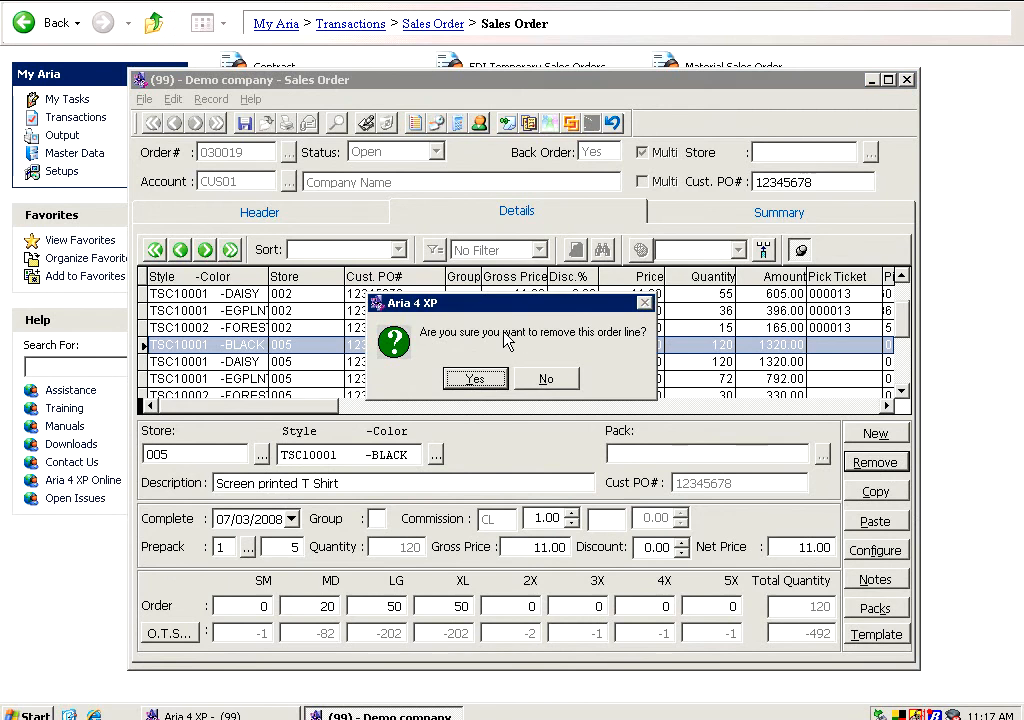
pyautogui.click(480, 381)
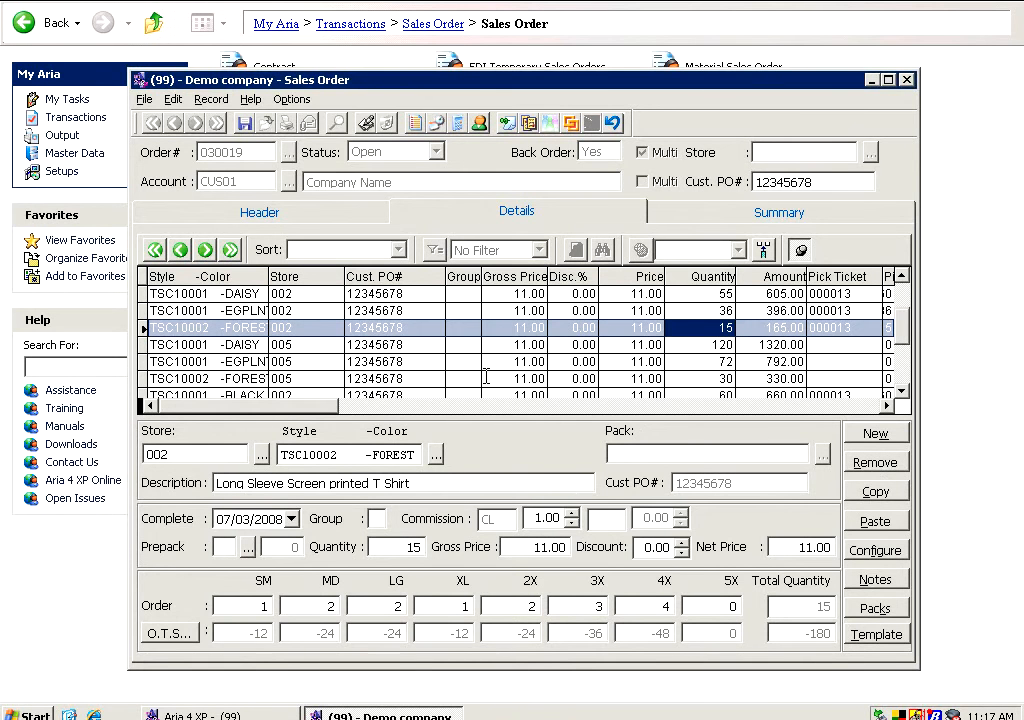
pyautogui.click(248, 126)
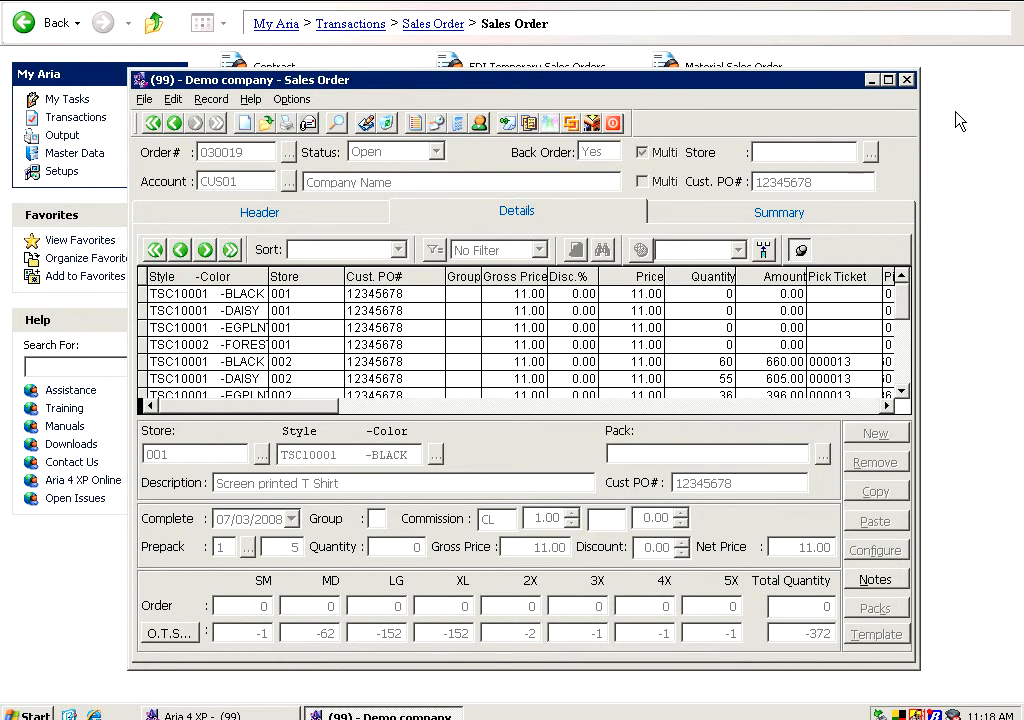
# Review the saved order's summary amounts and try to cancel the order.
pyautogui.click(790, 211)
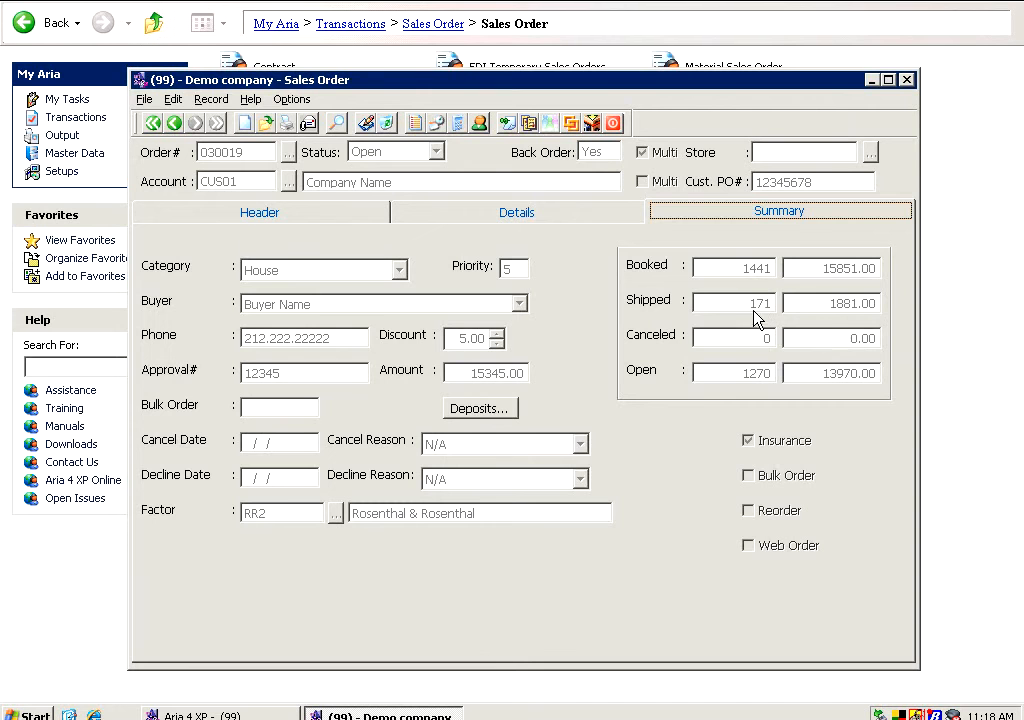
pyautogui.click(388, 124)
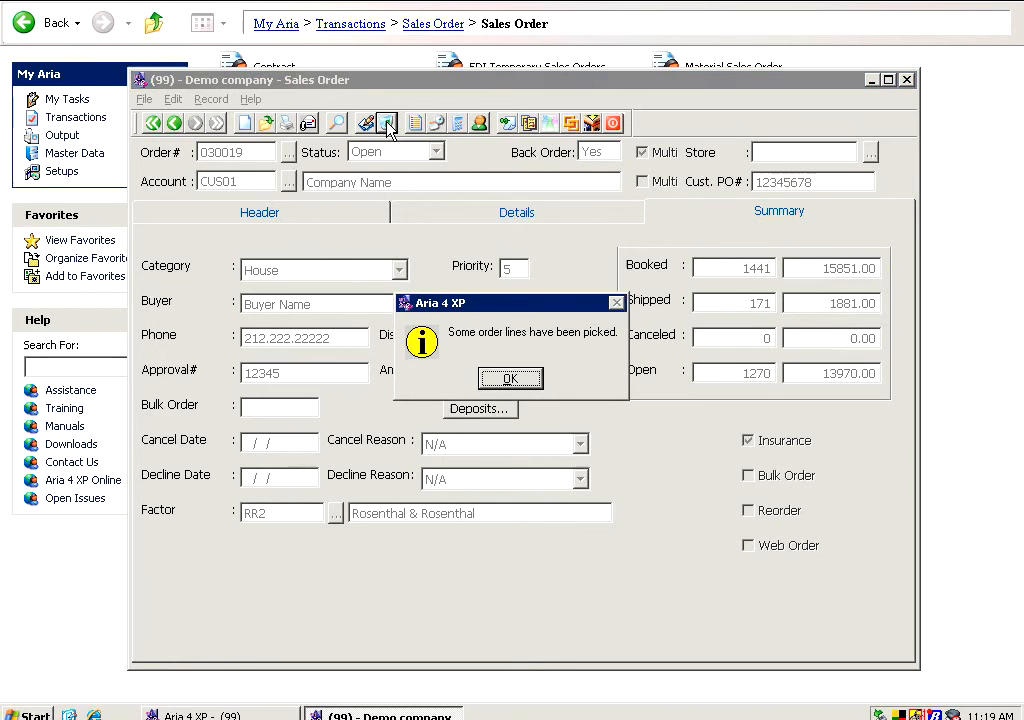
pyautogui.click(532, 384)
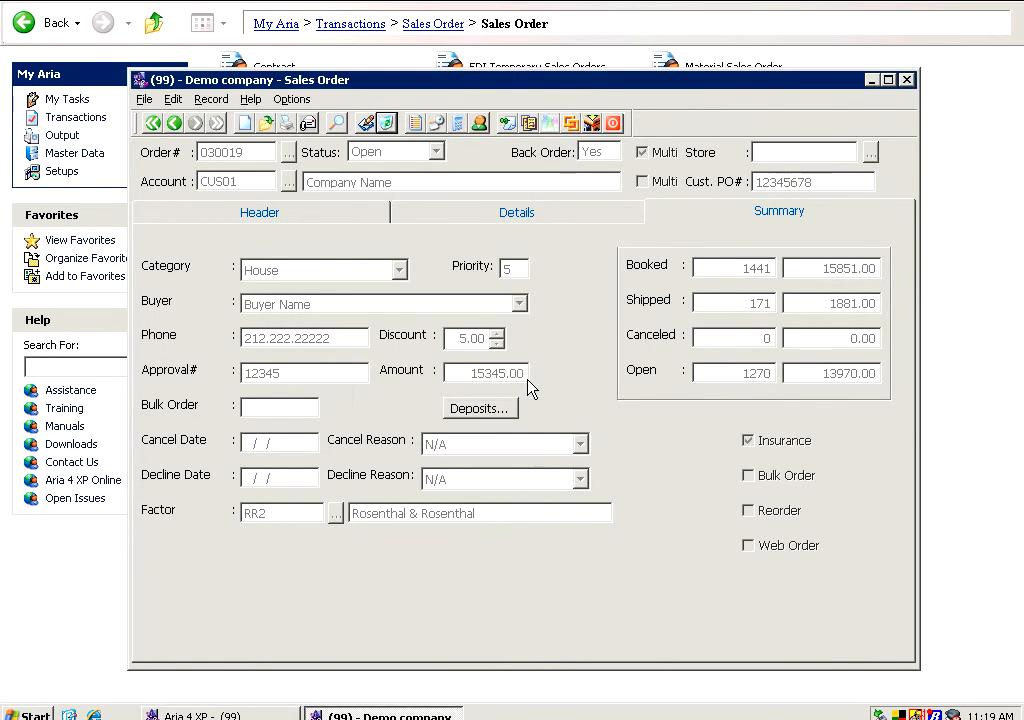
# Examine the order's detail lines for quantities and pick tickets.
pyautogui.click(503, 216)
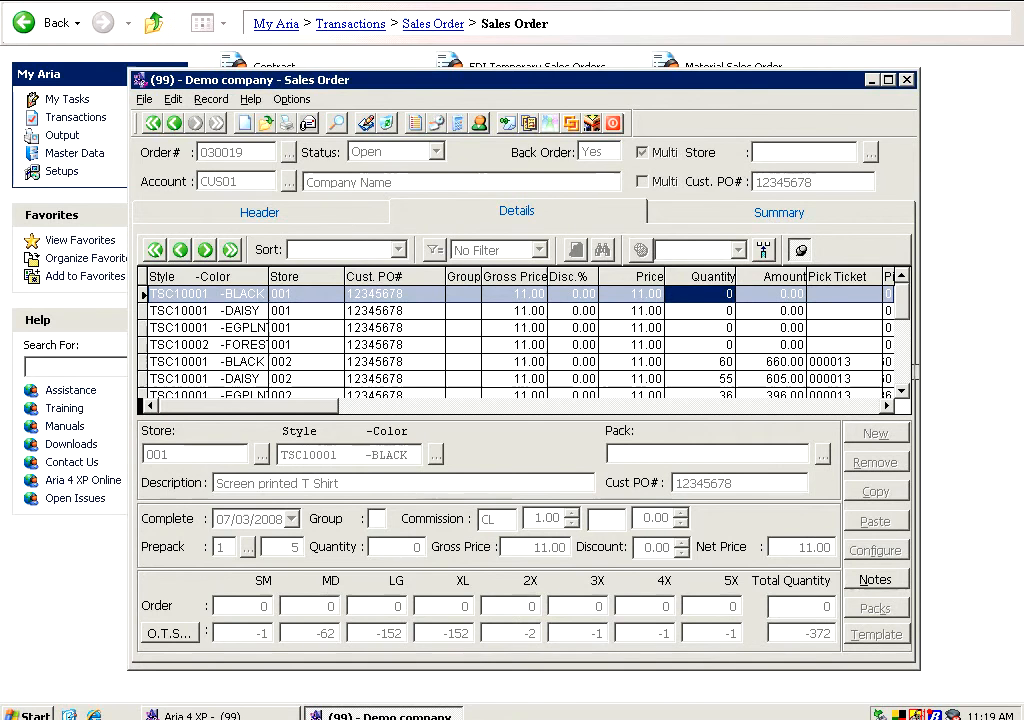
pyautogui.click(901, 391)
pyautogui.click(901, 391)
pyautogui.click(901, 391)
pyautogui.click(901, 391)
pyautogui.click(901, 391)
pyautogui.click(901, 391)
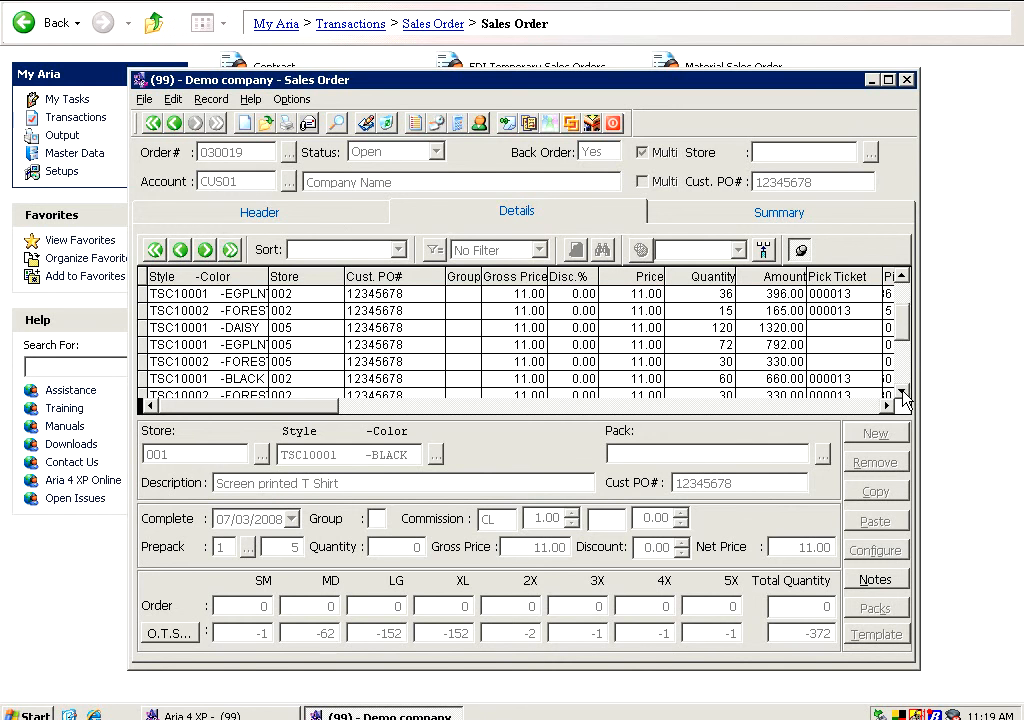
pyautogui.click(901, 391)
pyautogui.click(901, 391)
pyautogui.click(901, 391)
pyautogui.moveTo(892, 290); pyautogui.dragTo(882, 280)
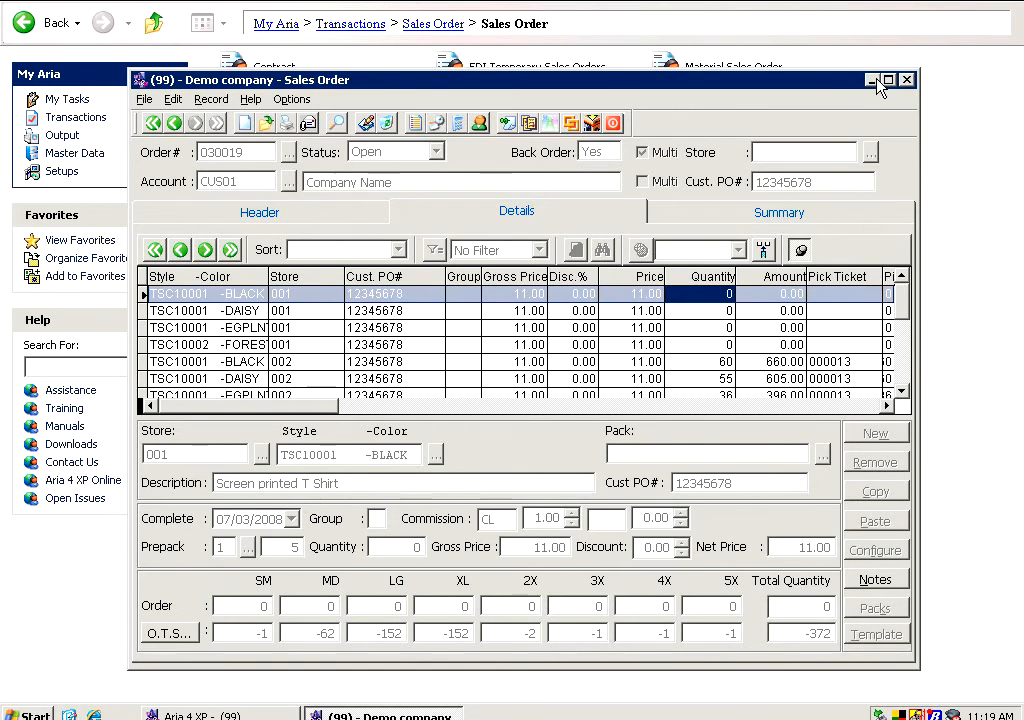
# Minimize the sales order window and open Allocation by Order from the Sales Order Allocation transactions.
pyautogui.click(871, 80)
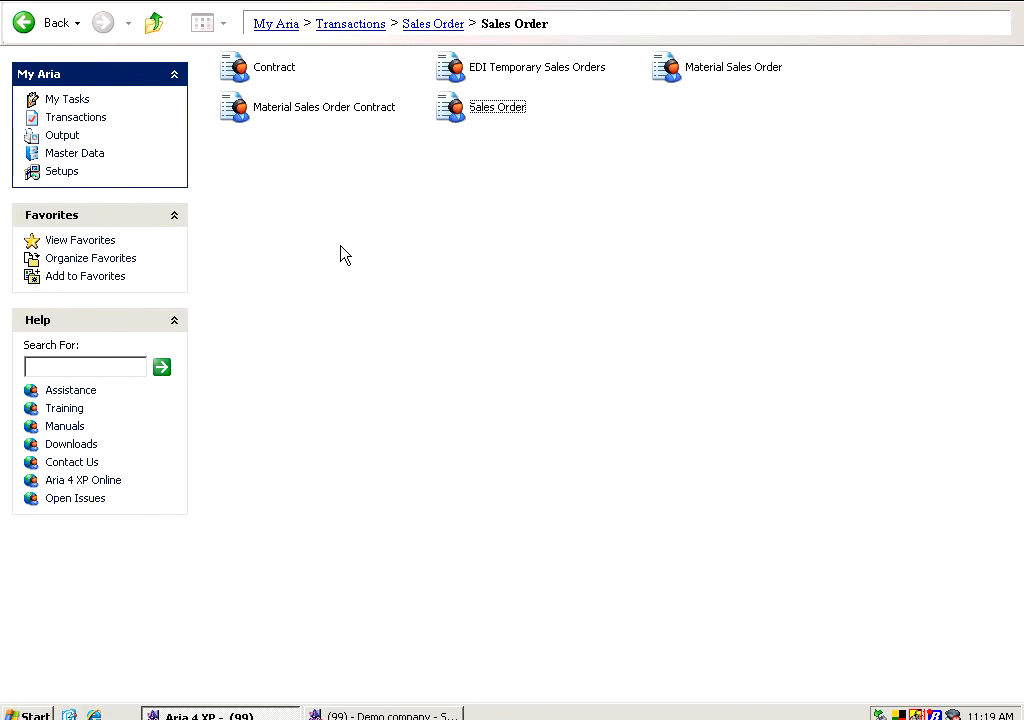
pyautogui.click(380, 24)
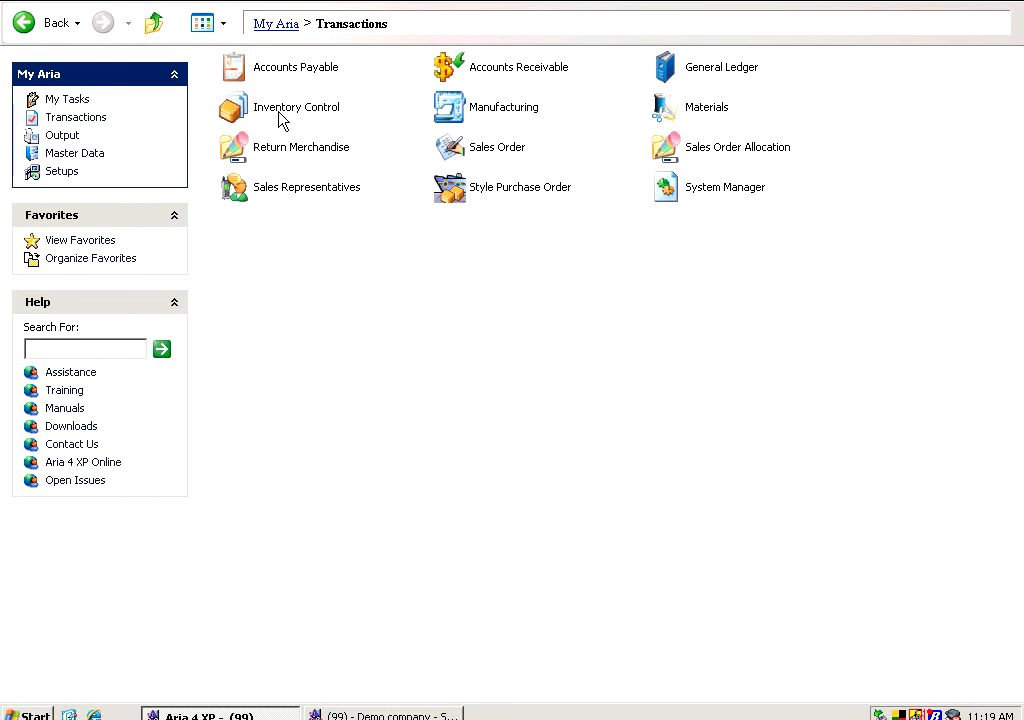
pyautogui.click(690, 150)
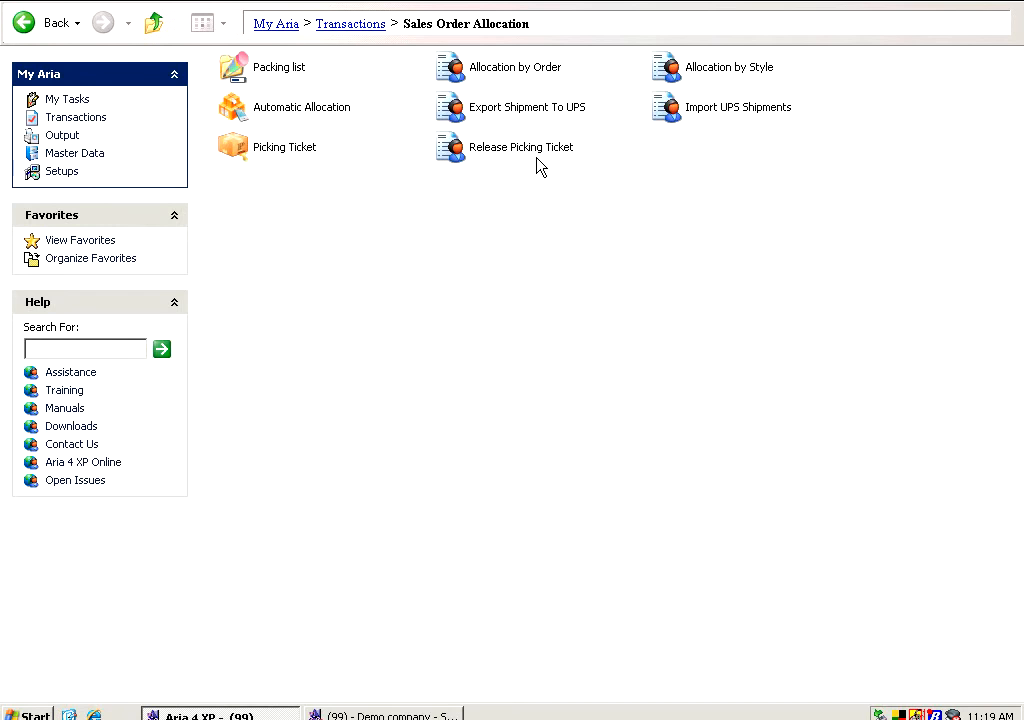
pyautogui.doubleClick(511, 70)
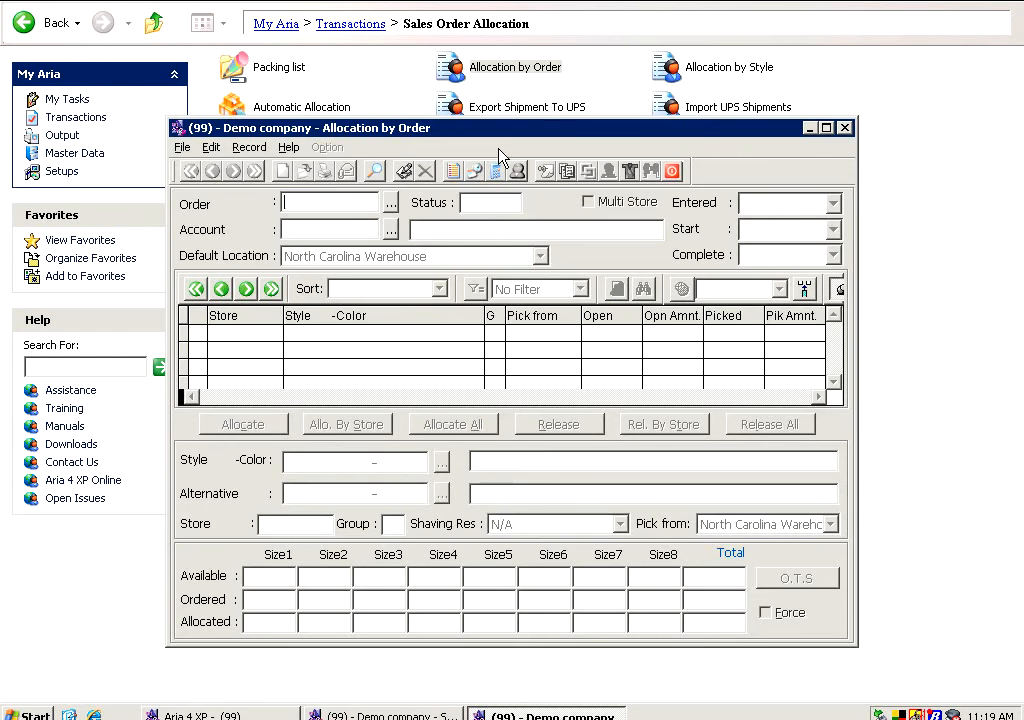
pyautogui.write('030')
pyautogui.write('008')
pyautogui.press('Return')
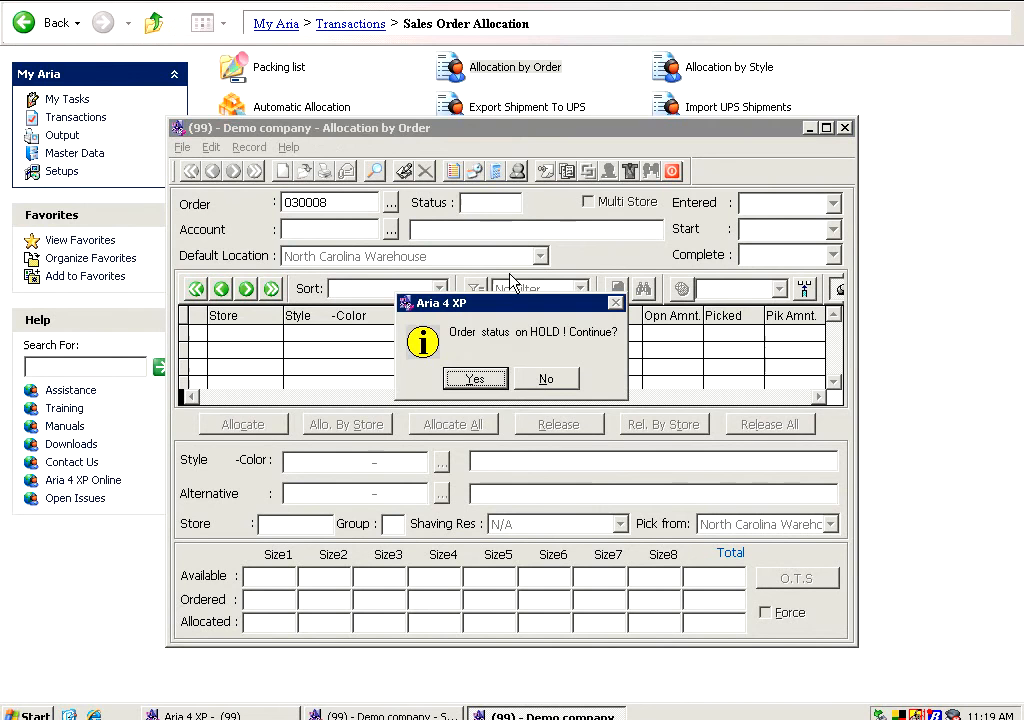
pyautogui.click(532, 382)
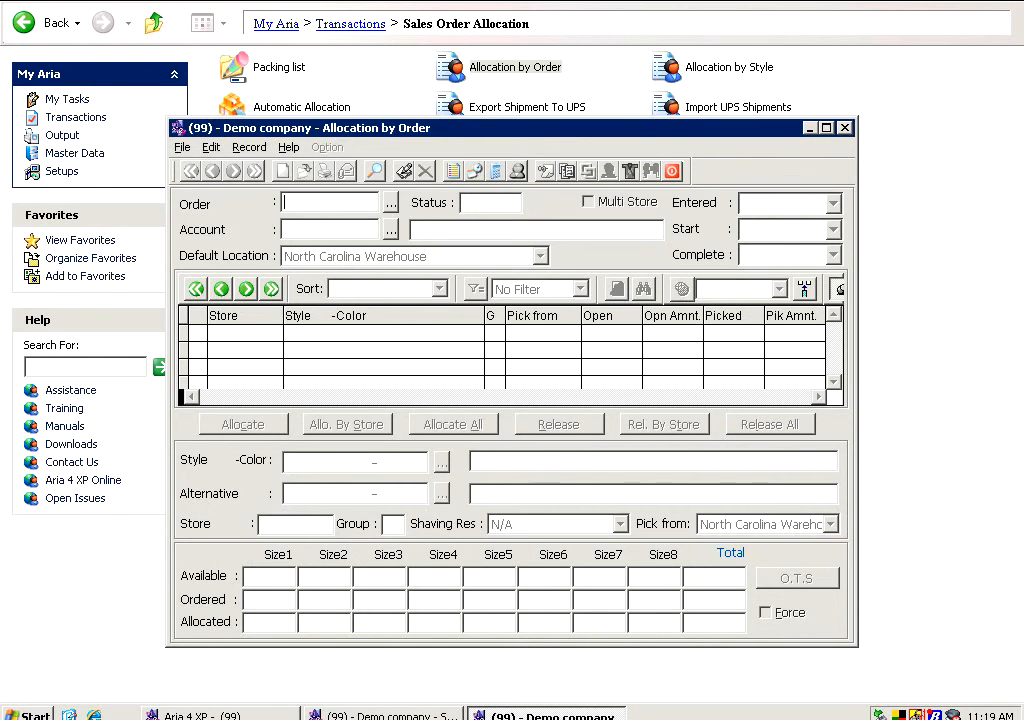
# Look up the customer's orders by account code and load the open multi-store order for allocation.
pyautogui.write('CUS01')
pyautogui.press('Tab')
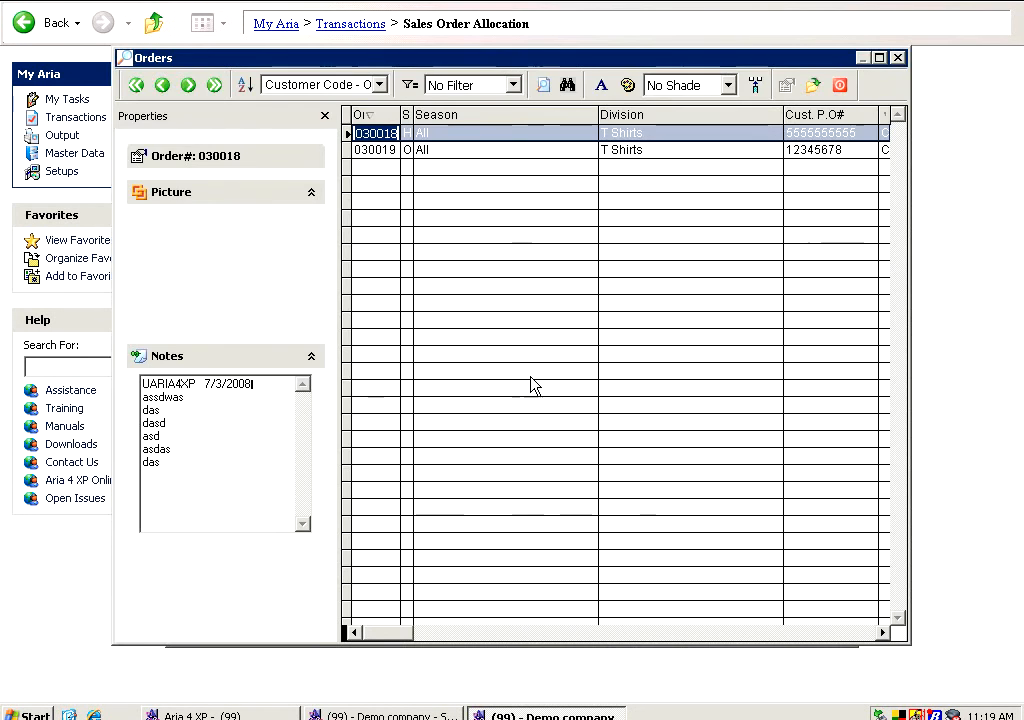
pyautogui.press('Down')
pyautogui.press('Return')
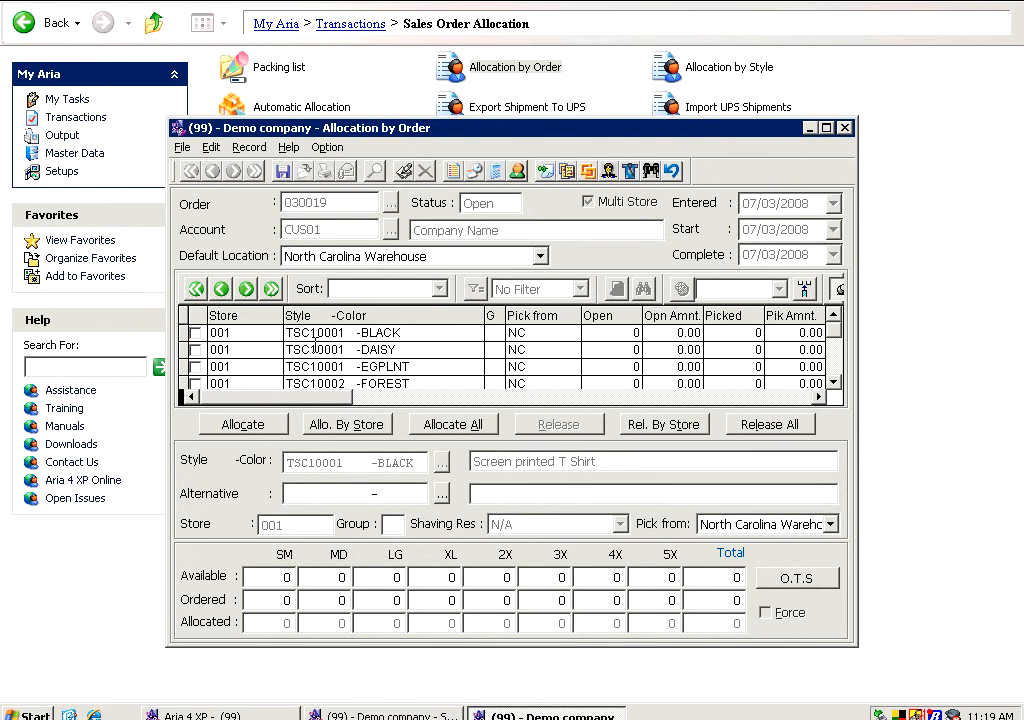
# Release all picked lines of the order and check the picked quantities in the line list.
pyautogui.click(760, 425)
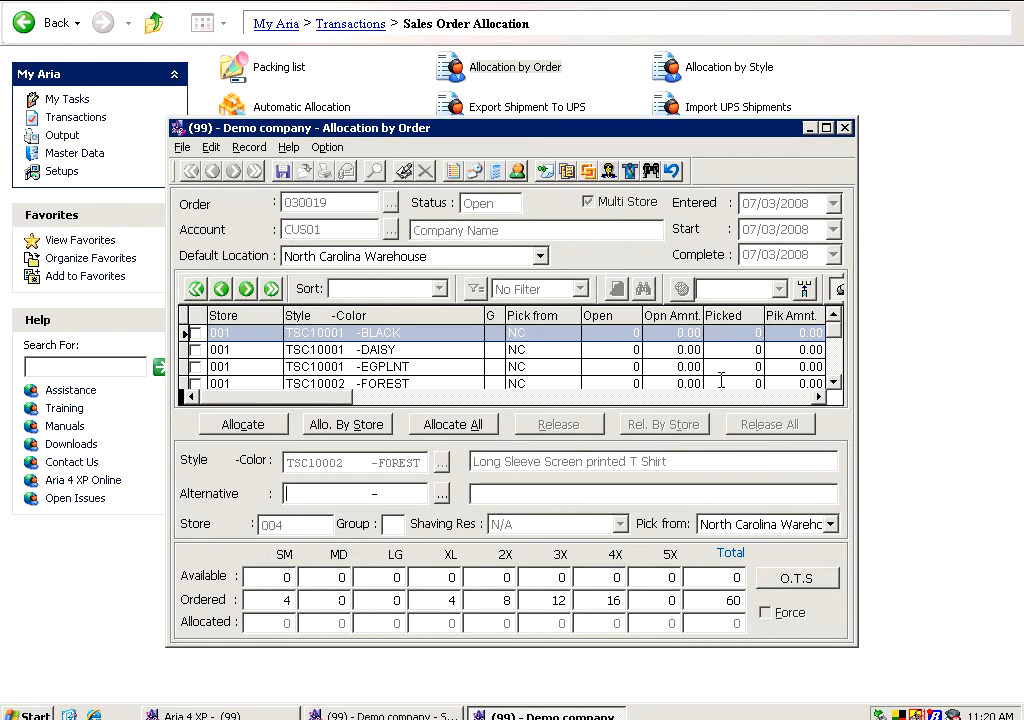
pyautogui.click(731, 366)
pyautogui.scroll(-4, 836, 388)
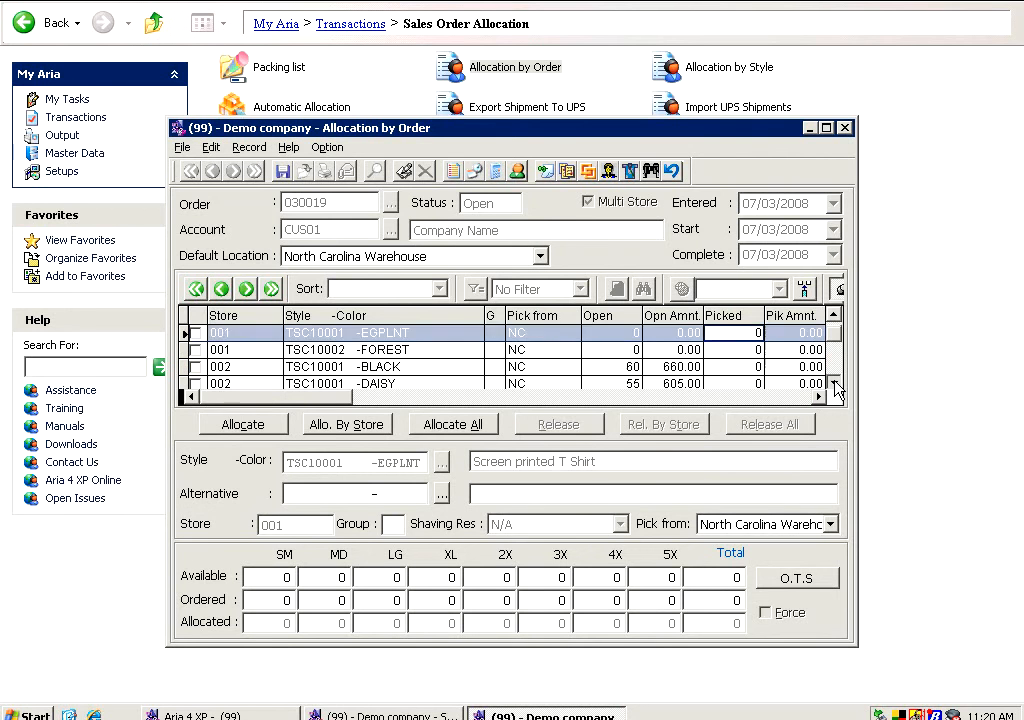
pyautogui.moveTo(832, 361); pyautogui.dragTo(843, 306)
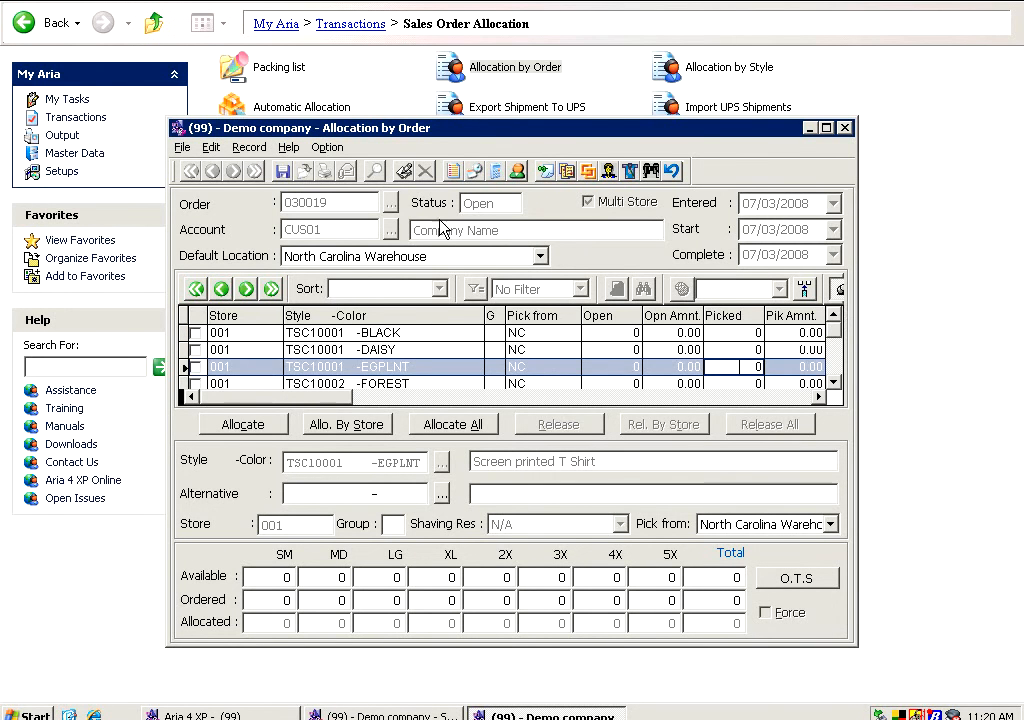
# Switch back to the sales order window, reload the multi-store order by its order number and examine its detail lines.
pyautogui.click(282, 172)
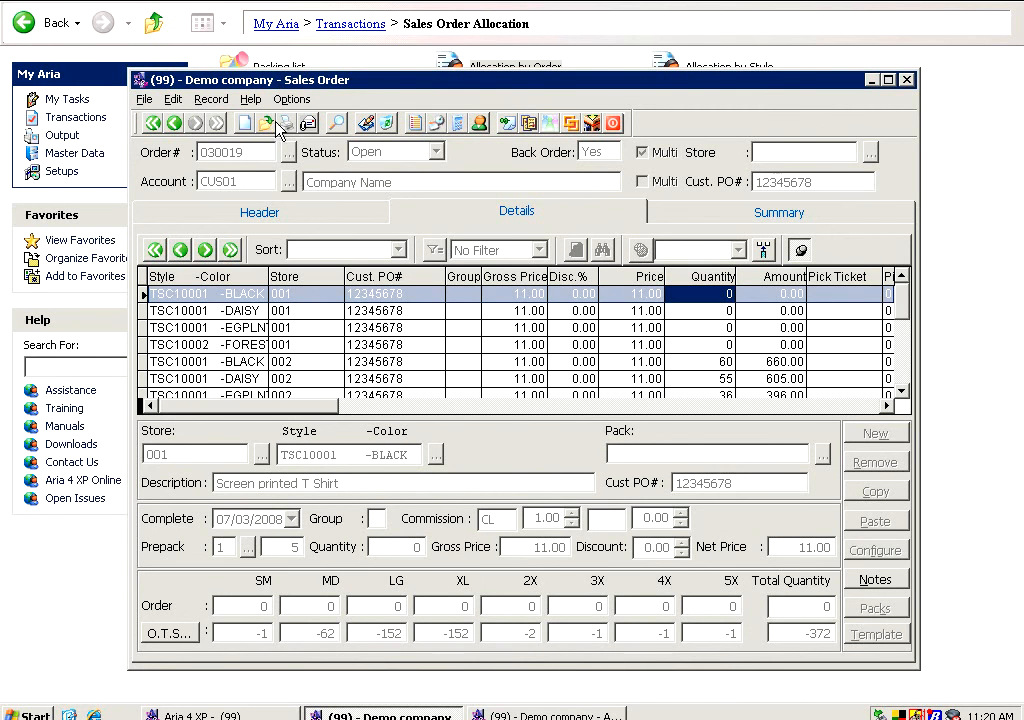
pyautogui.click(270, 123)
pyautogui.write('030009')
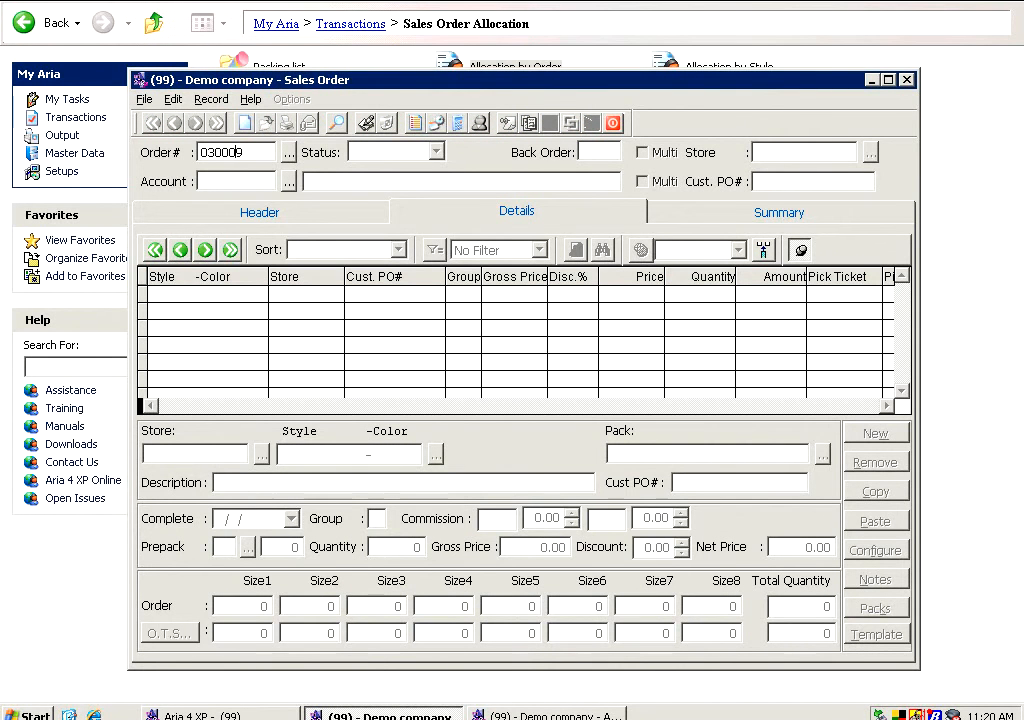
pyautogui.press('Left')
pyautogui.write('19')
pyautogui.press('Return')
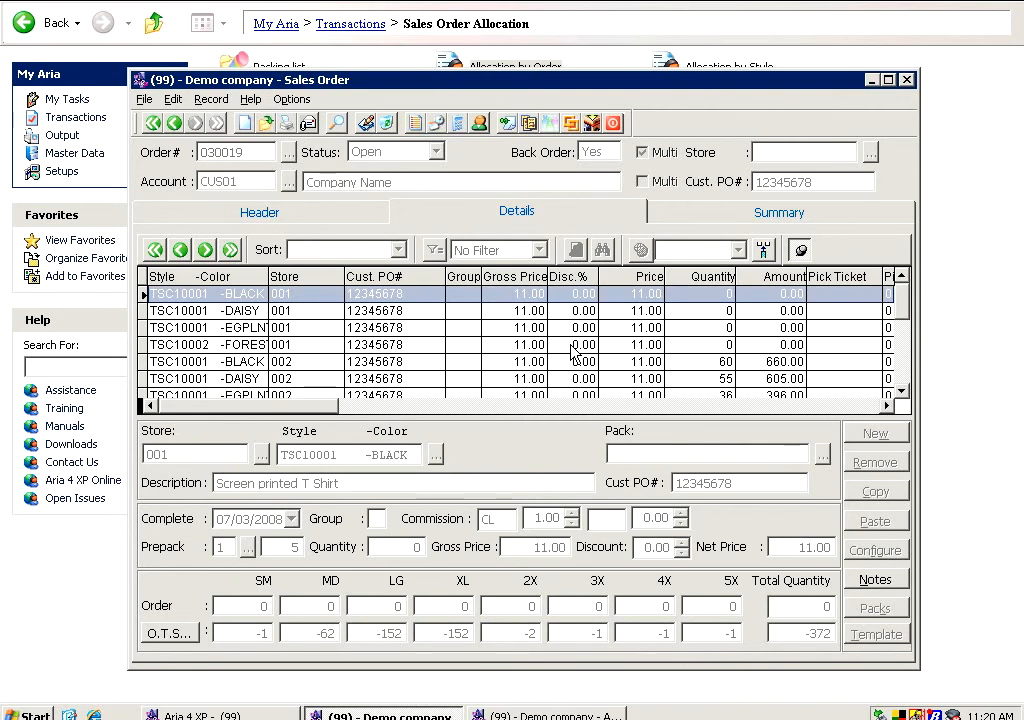
pyautogui.click(628, 313)
pyautogui.scroll(-3, 907, 394)
pyautogui.scroll(-2, 907, 394)
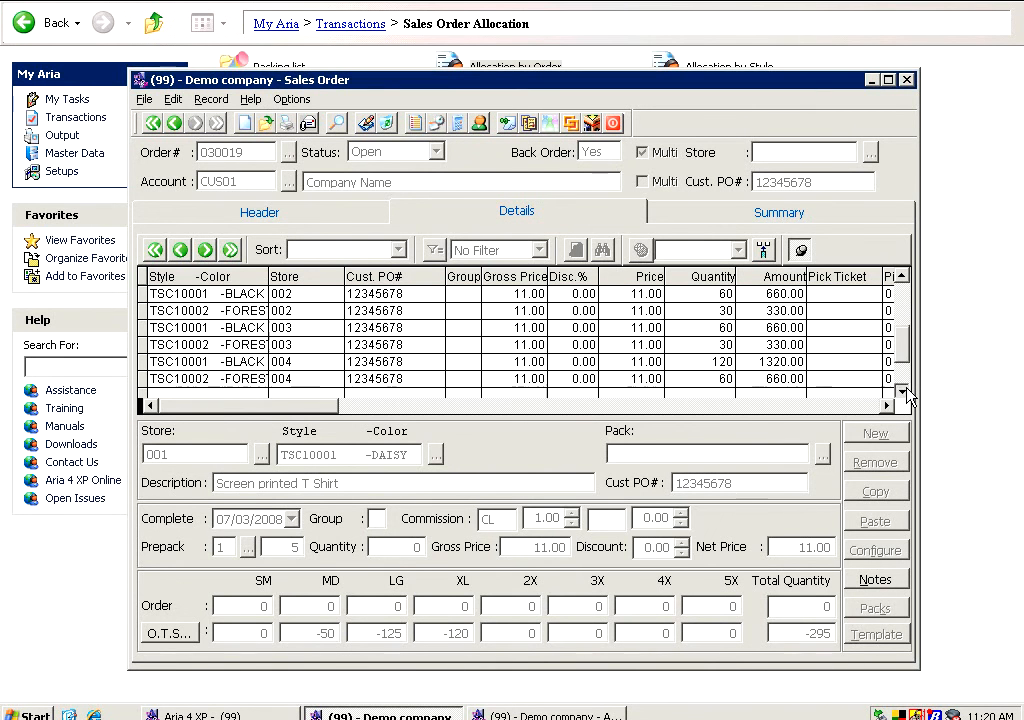
pyautogui.click(628, 330)
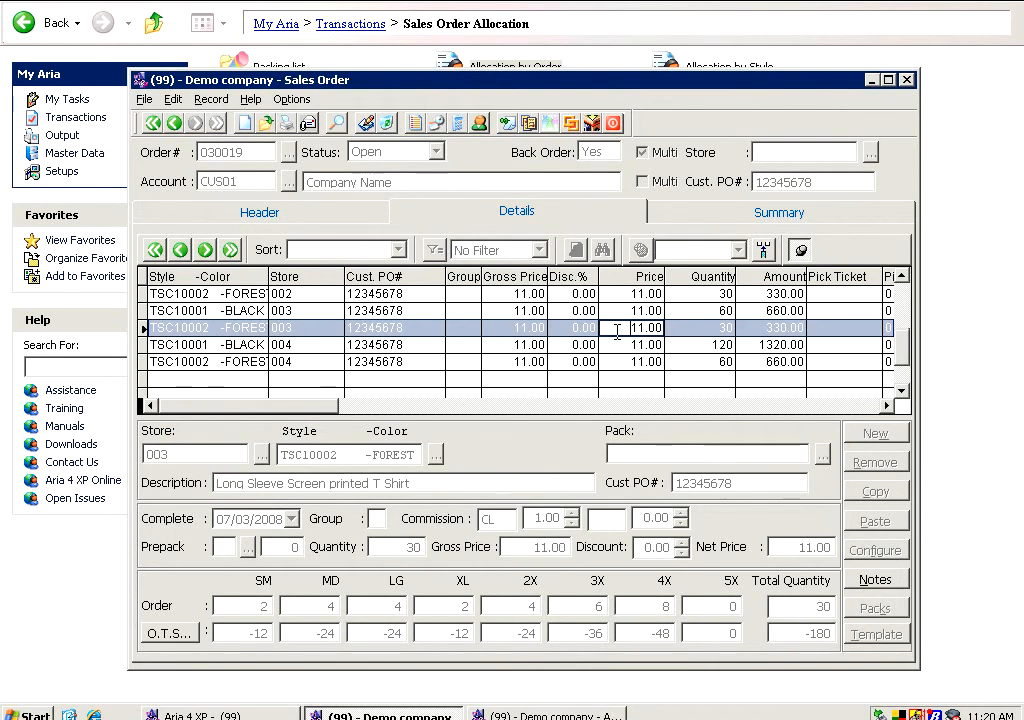
# Cancel all open items on the order with the cancellation reason Passed Shipping date.
pyautogui.click(388, 123)
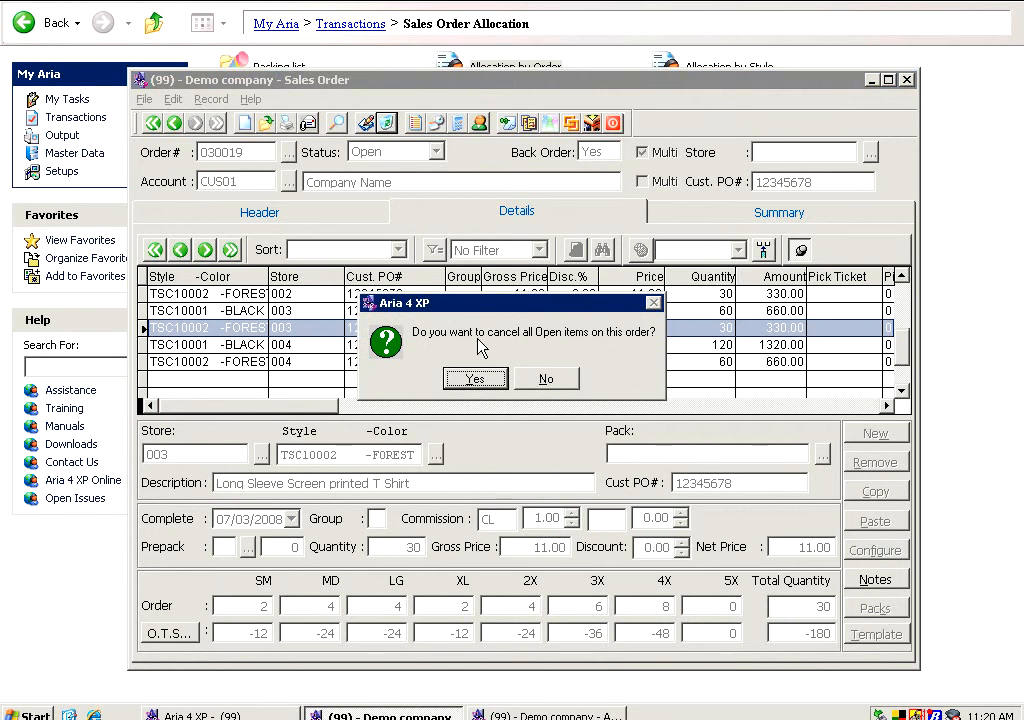
pyautogui.click(478, 380)
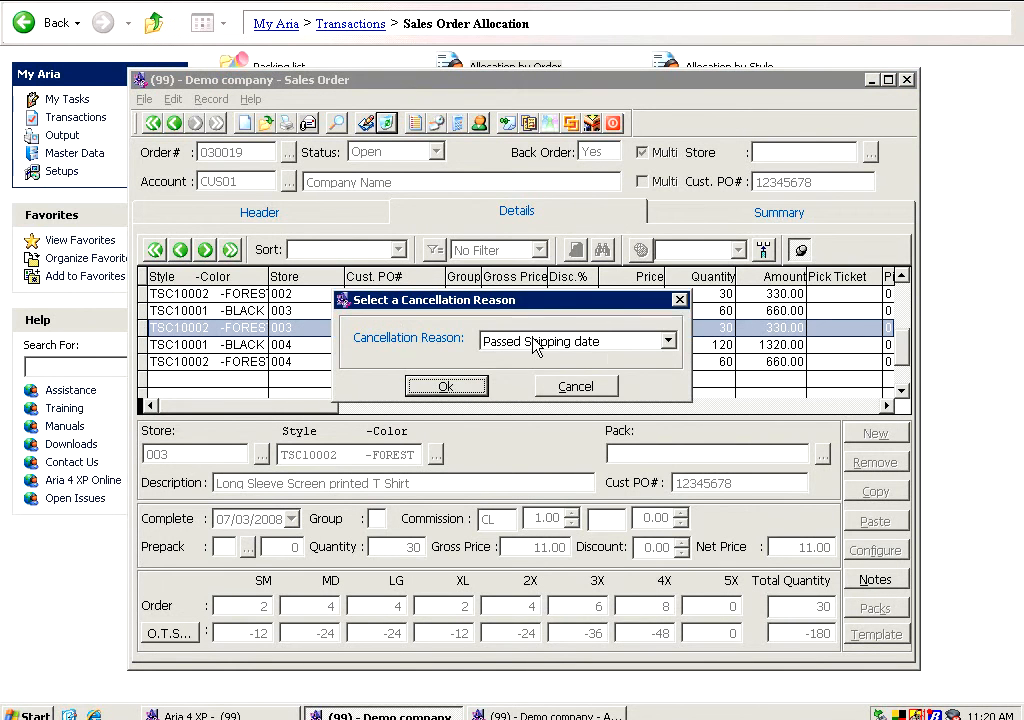
pyautogui.click(667, 340)
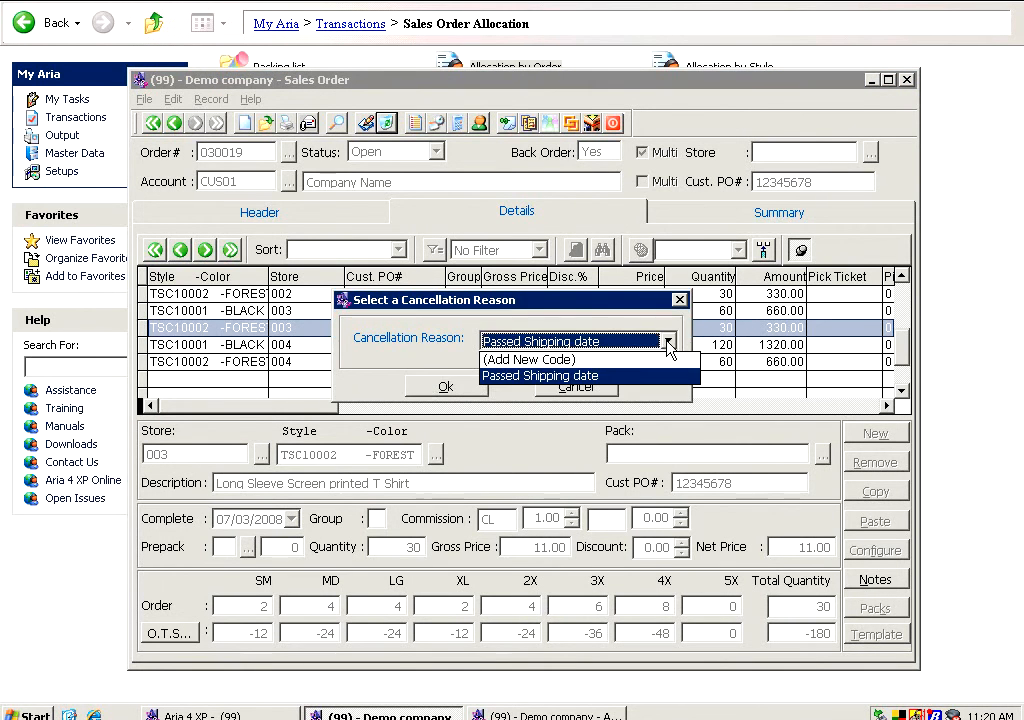
pyautogui.click(620, 376)
pyautogui.click(468, 388)
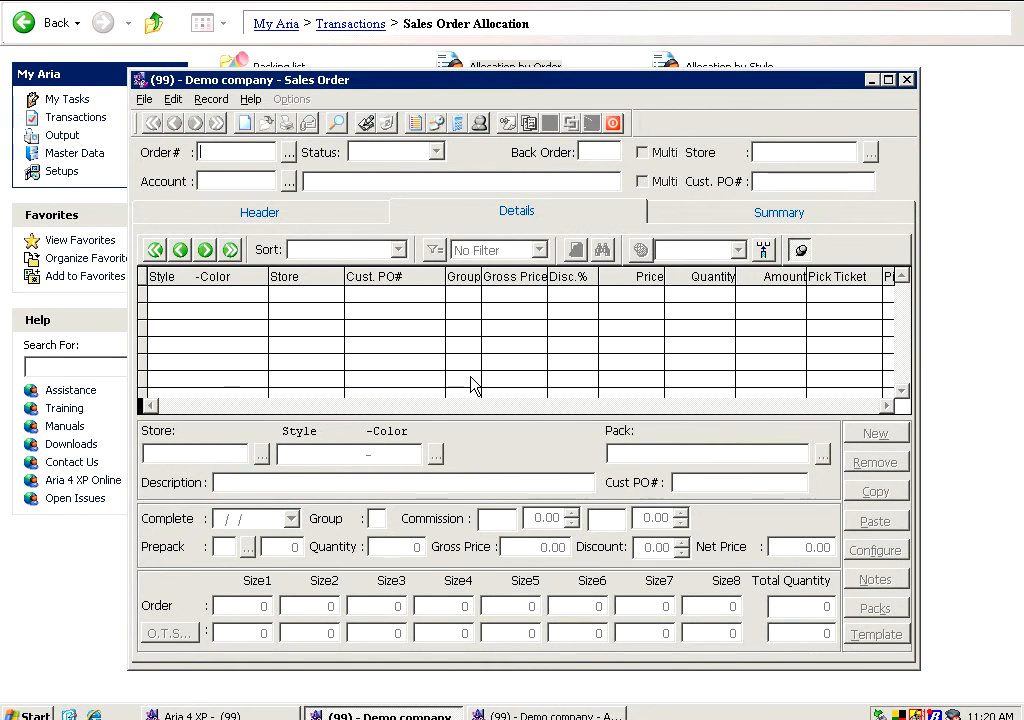
# Reload the canceled order by its order number and check its status and summary.
pyautogui.write('03')
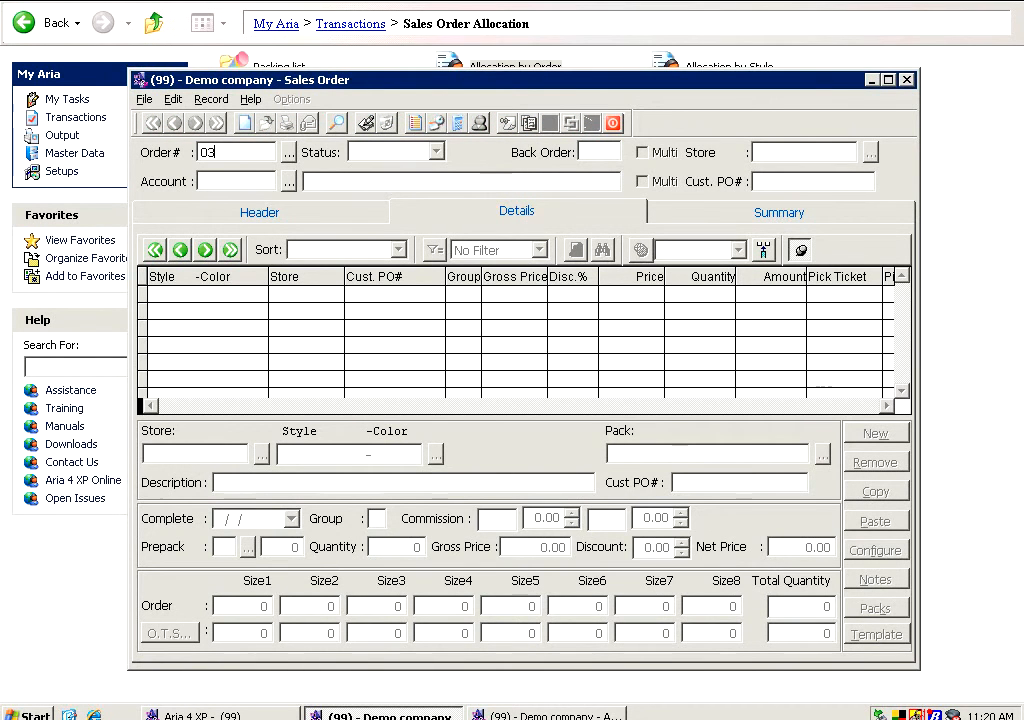
pyautogui.write('00019')
pyautogui.press('Left')
pyautogui.write('109')
pyautogui.press('Tab')
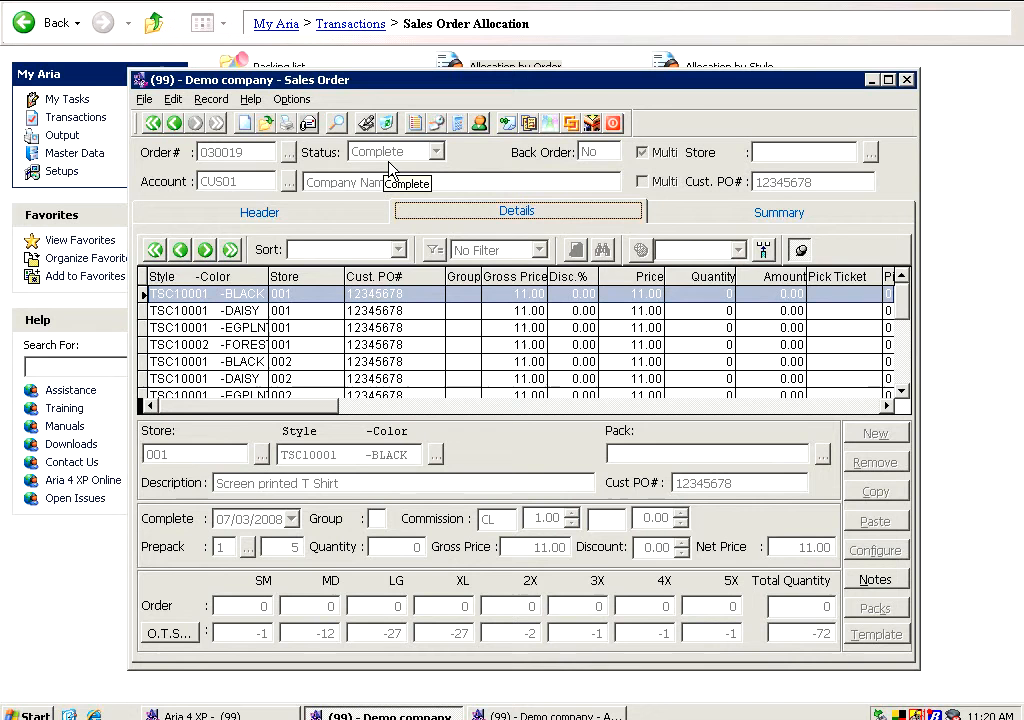
pyautogui.click(754, 216)
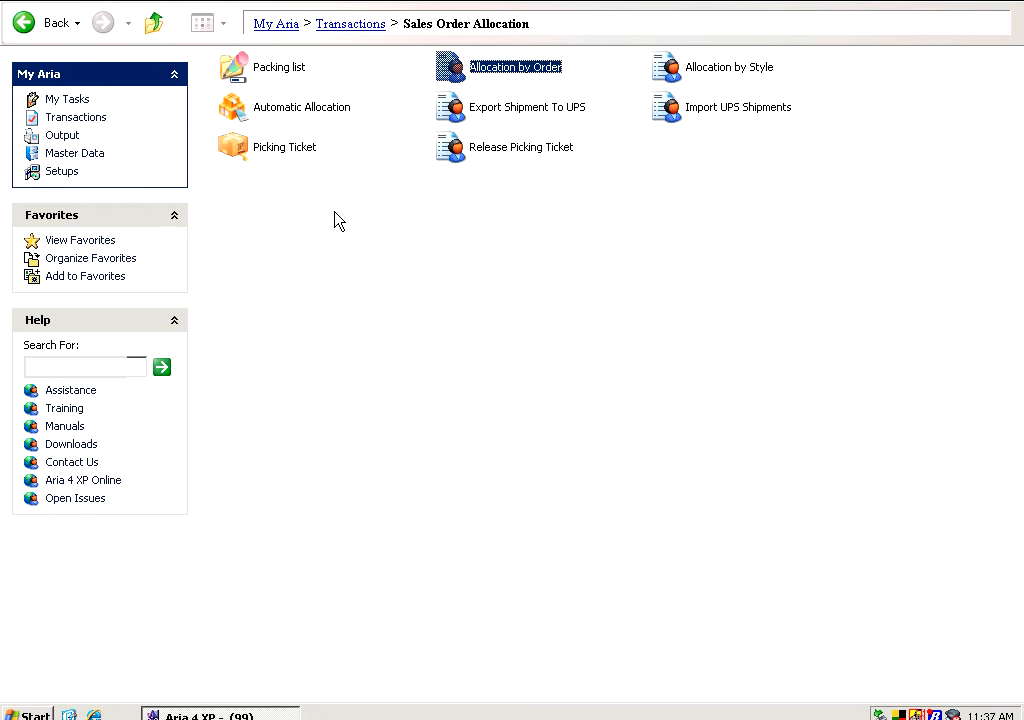
# Open Order Approval from the Sales Order transactions.
pyautogui.click(340, 23)
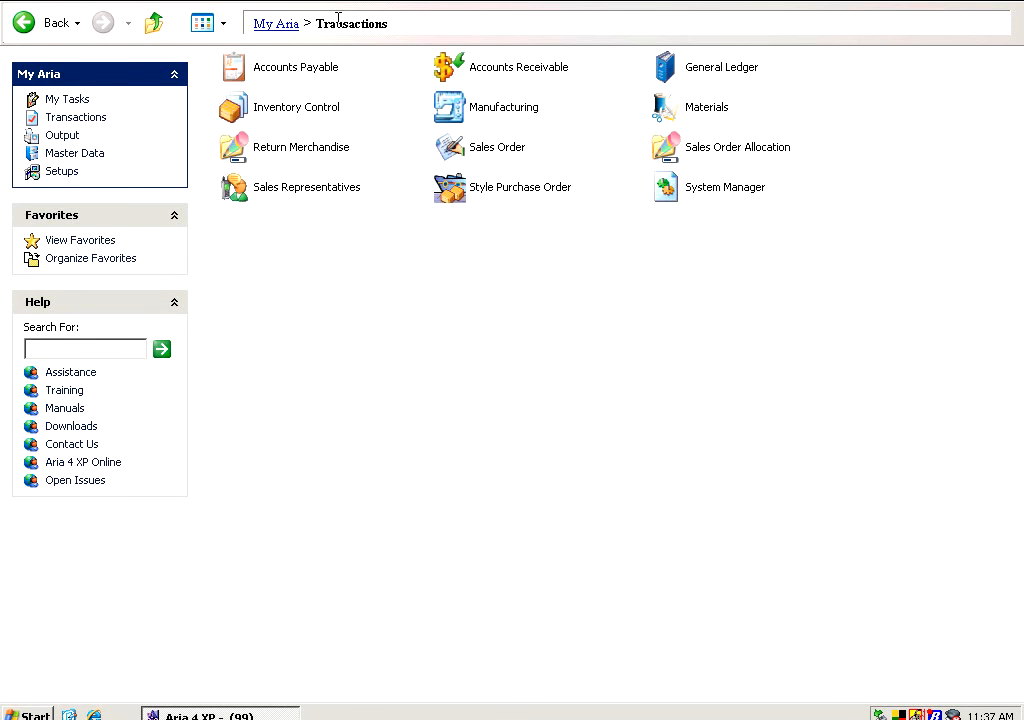
pyautogui.doubleClick(496, 150)
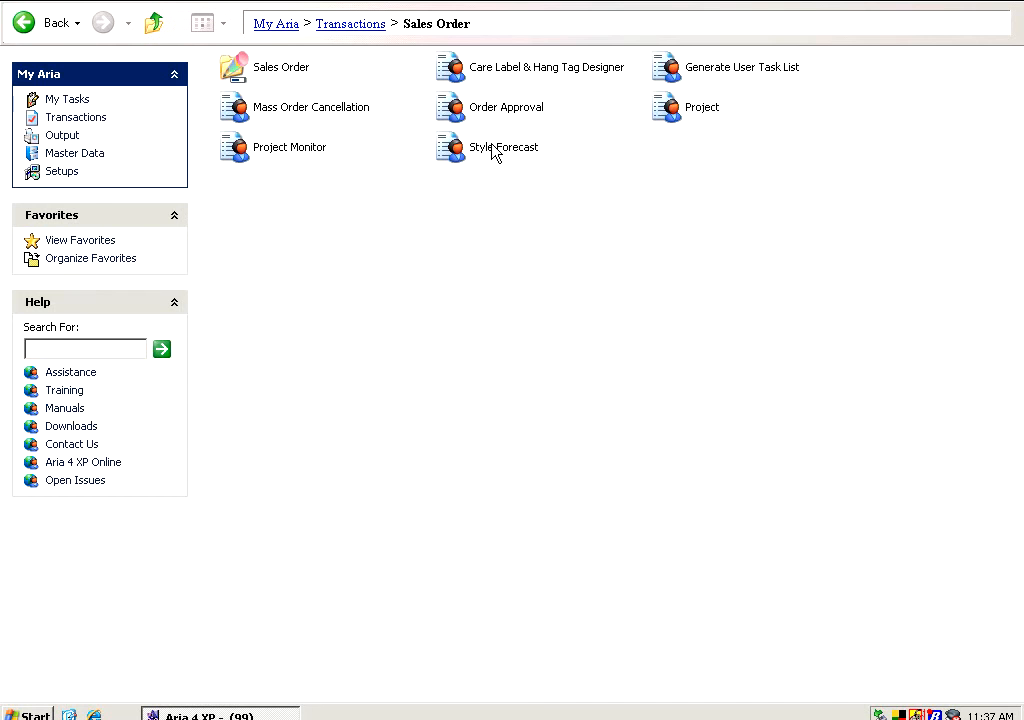
pyautogui.doubleClick(270, 67)
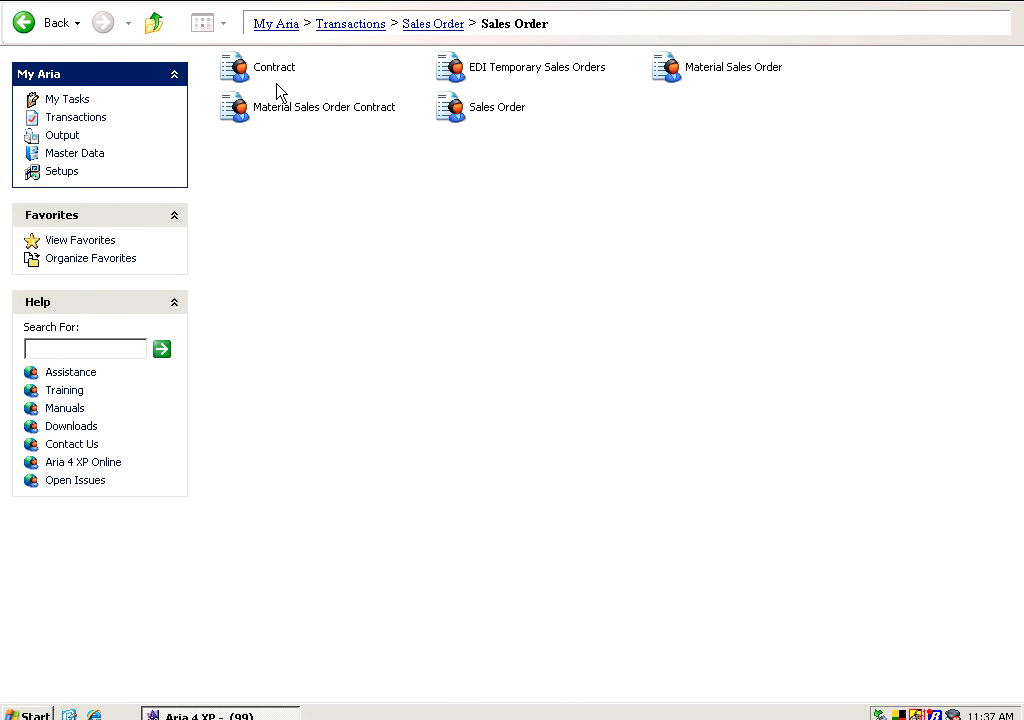
pyautogui.click(445, 24)
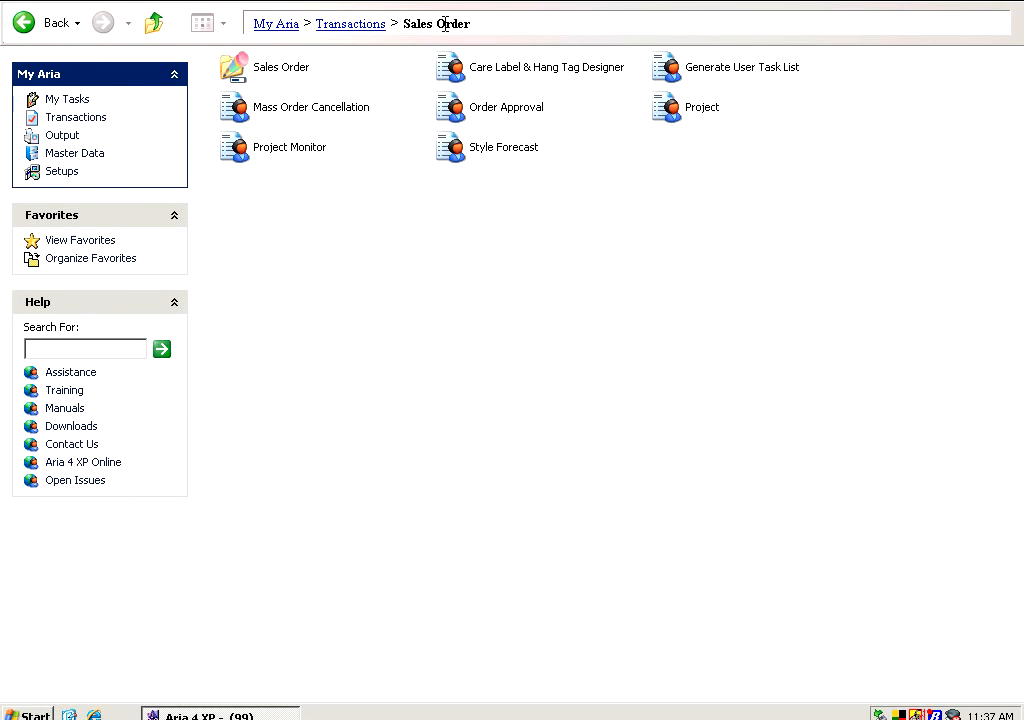
pyautogui.doubleClick(487, 110)
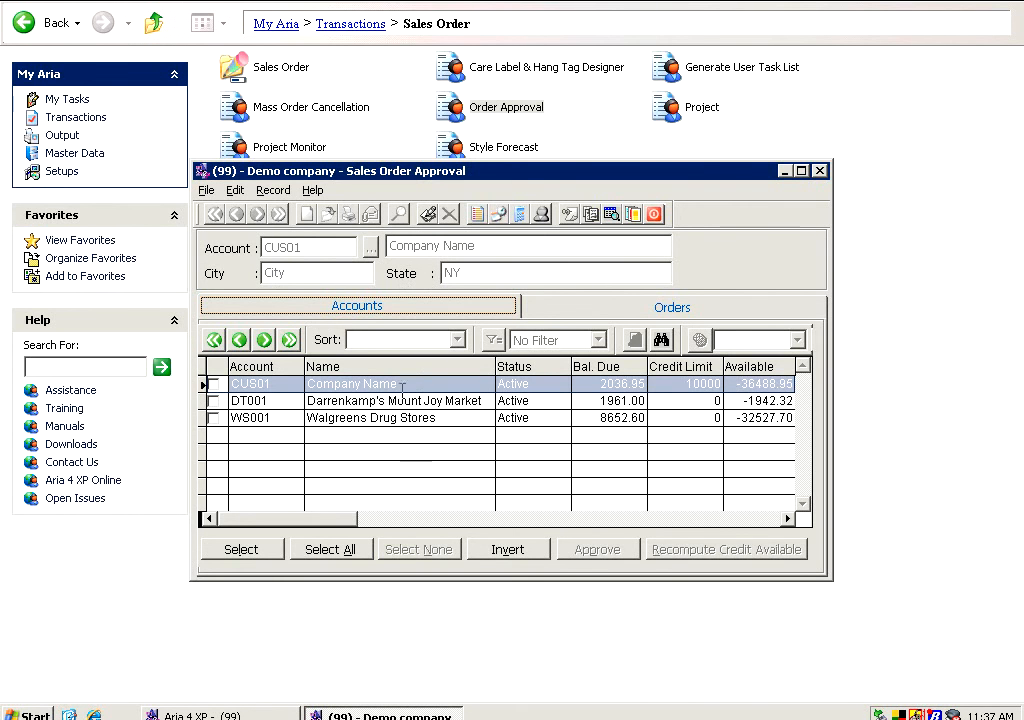
# Browse the accounts listed for approval and display the orders of the Company Name account.
pyautogui.click(366, 400)
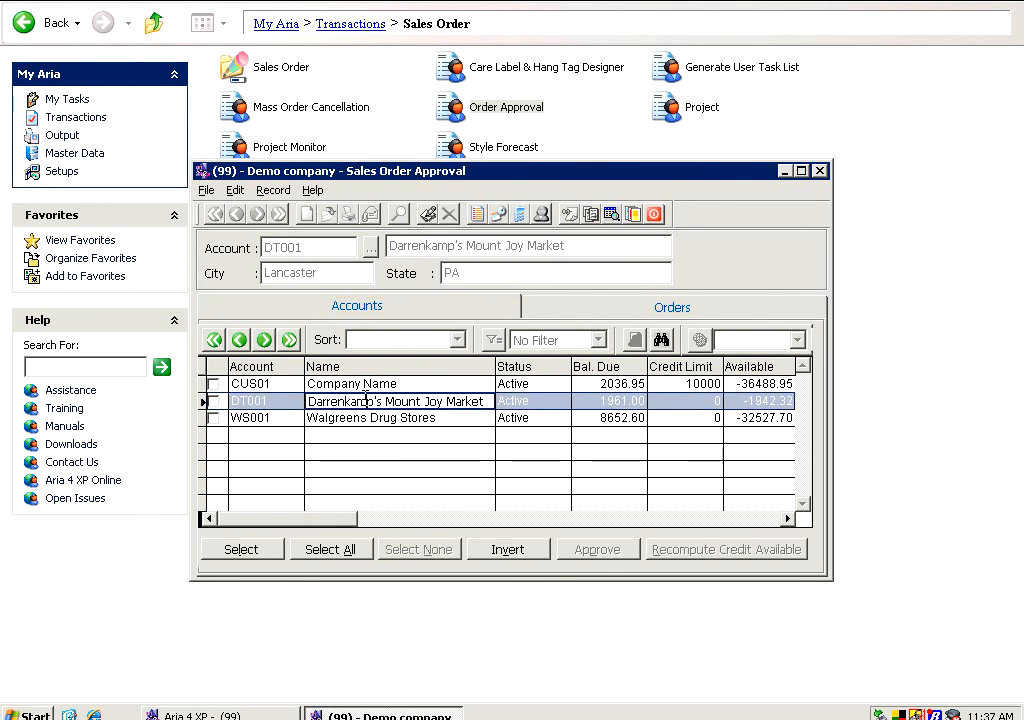
pyautogui.click(365, 418)
pyautogui.press('Up')
pyautogui.press('Up')
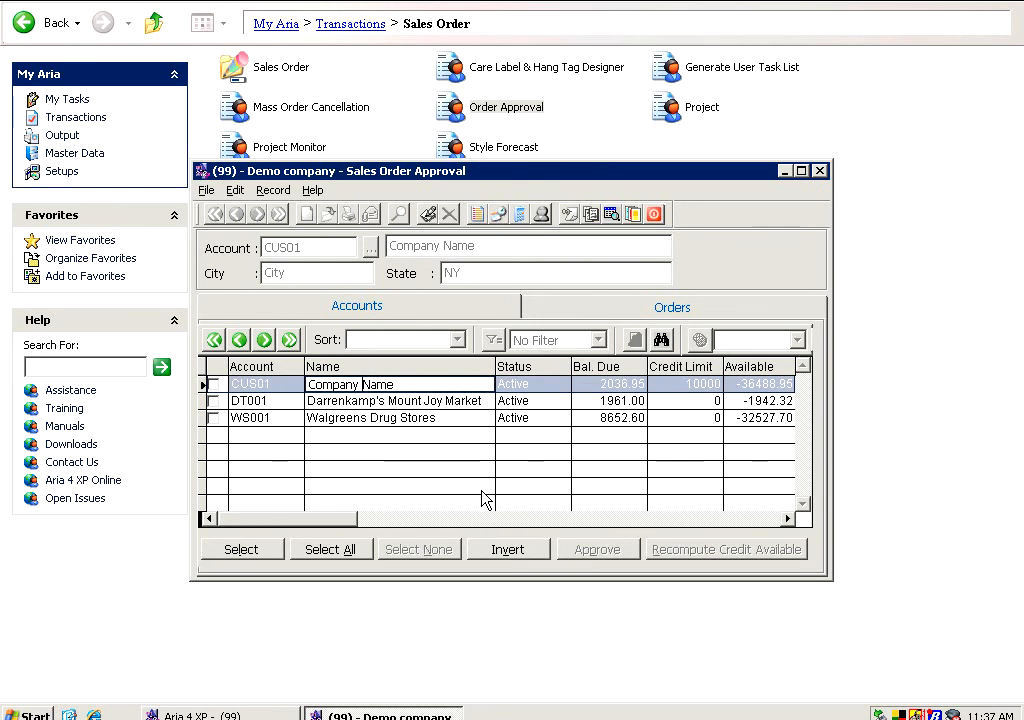
pyautogui.click(656, 314)
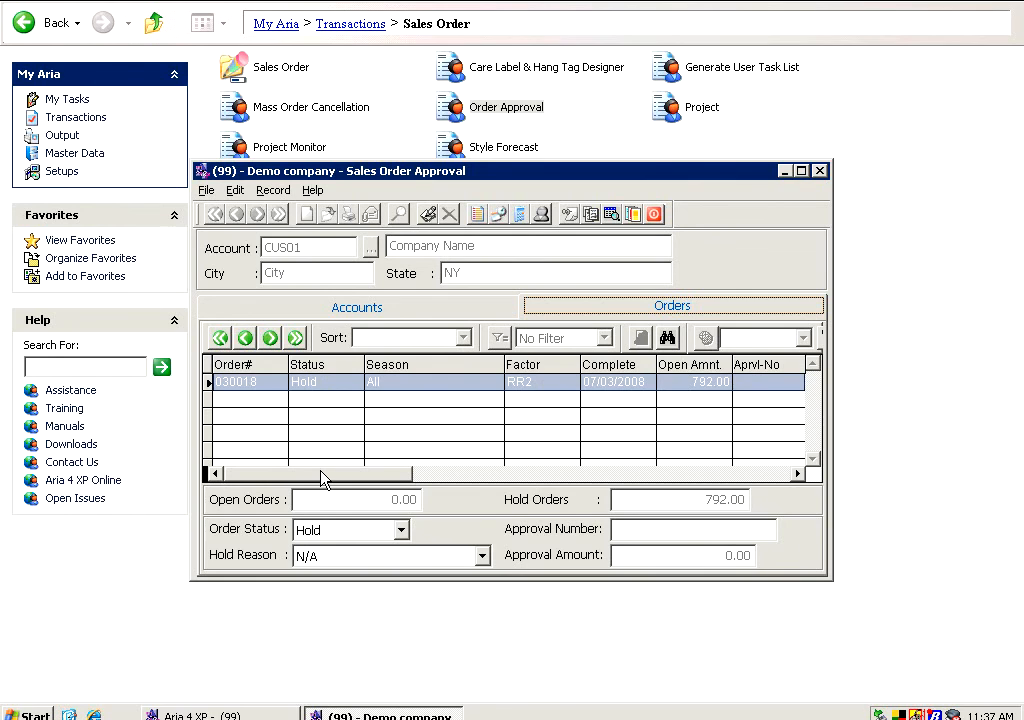
# Set the held order's status to Open with approval number 56548 and an approval amount of 700.
pyautogui.click(333, 537)
pyautogui.click(335, 551)
pyautogui.click(621, 535)
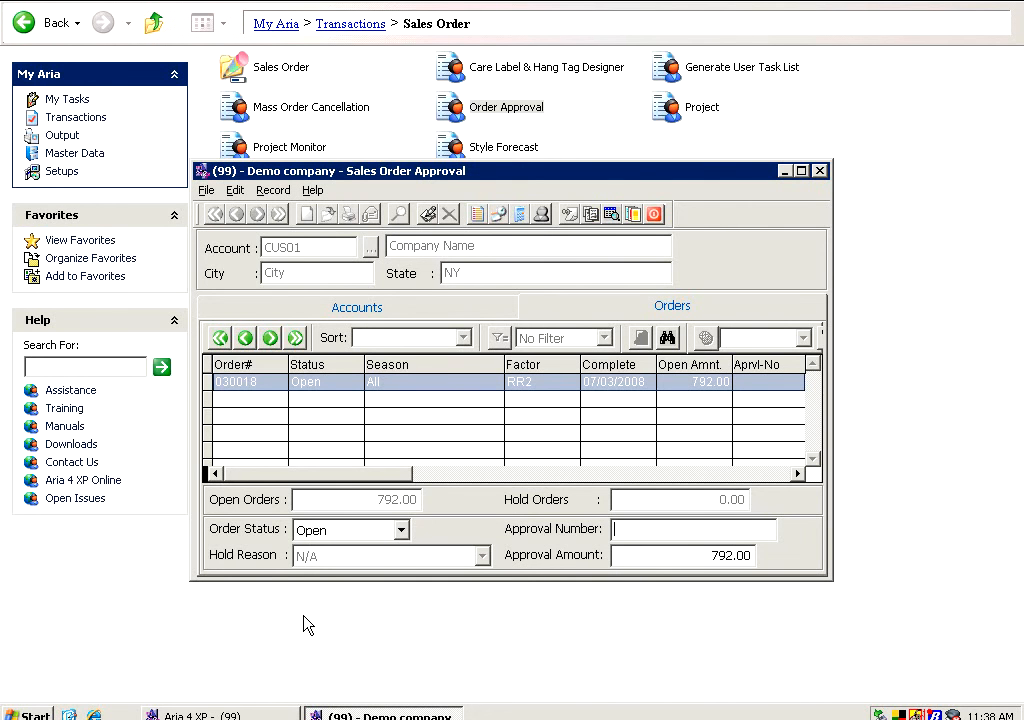
pyautogui.write('56548')
pyautogui.press('Tab')
pyautogui.write('700')
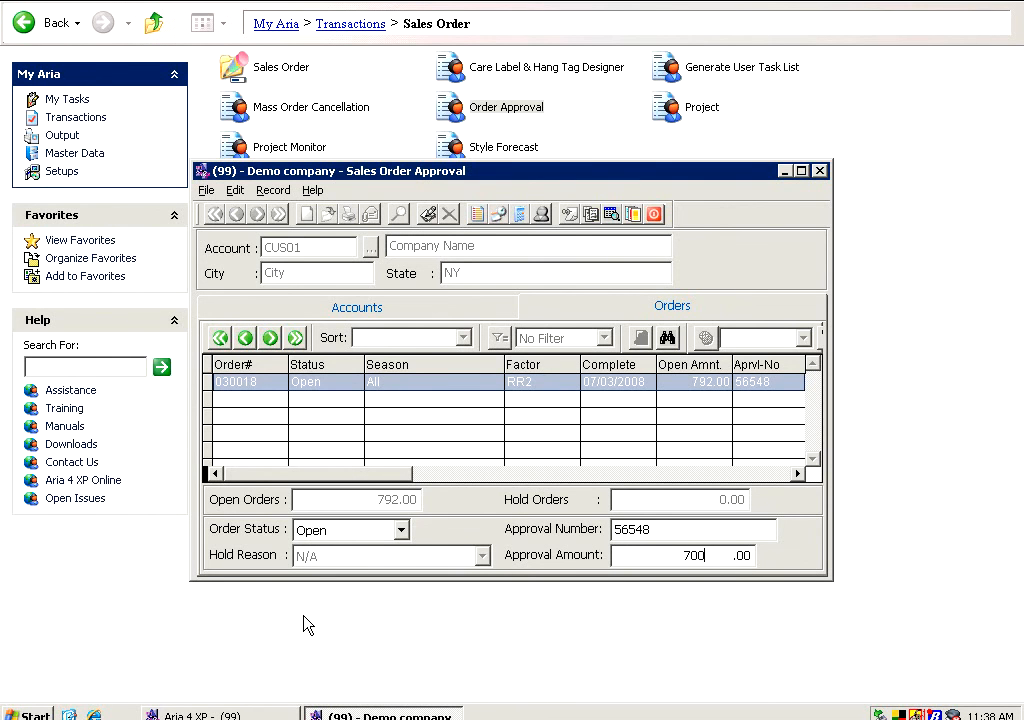
pyautogui.press('Tab')
# Compare the Company Name account's available credit with the approval details of its order.
pyautogui.click(389, 307)
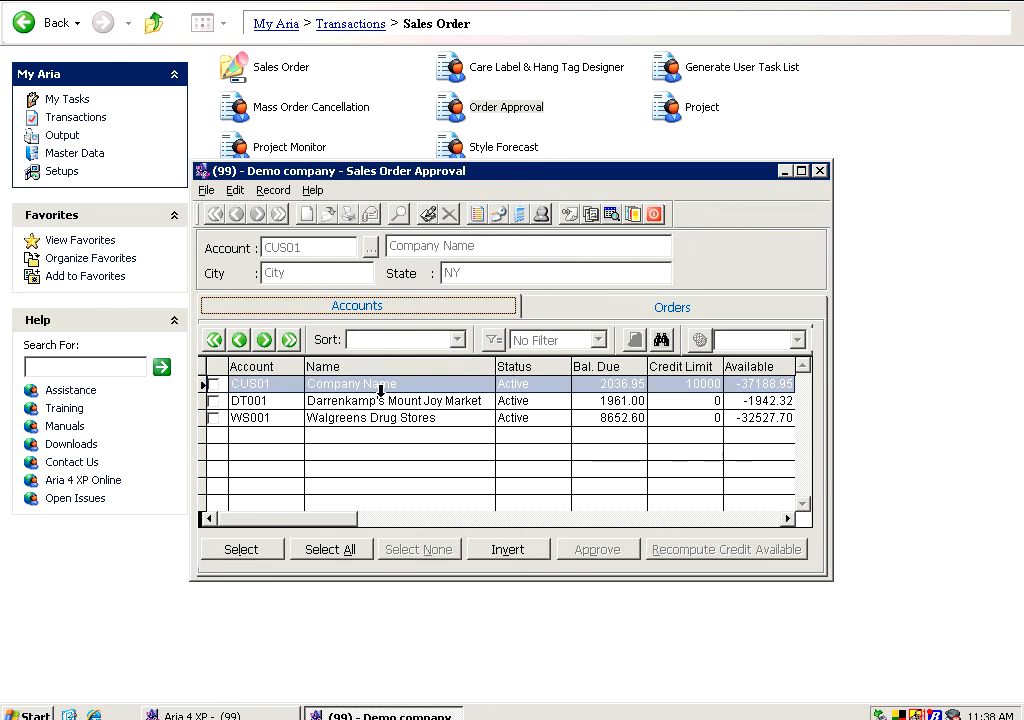
pyautogui.click(378, 384)
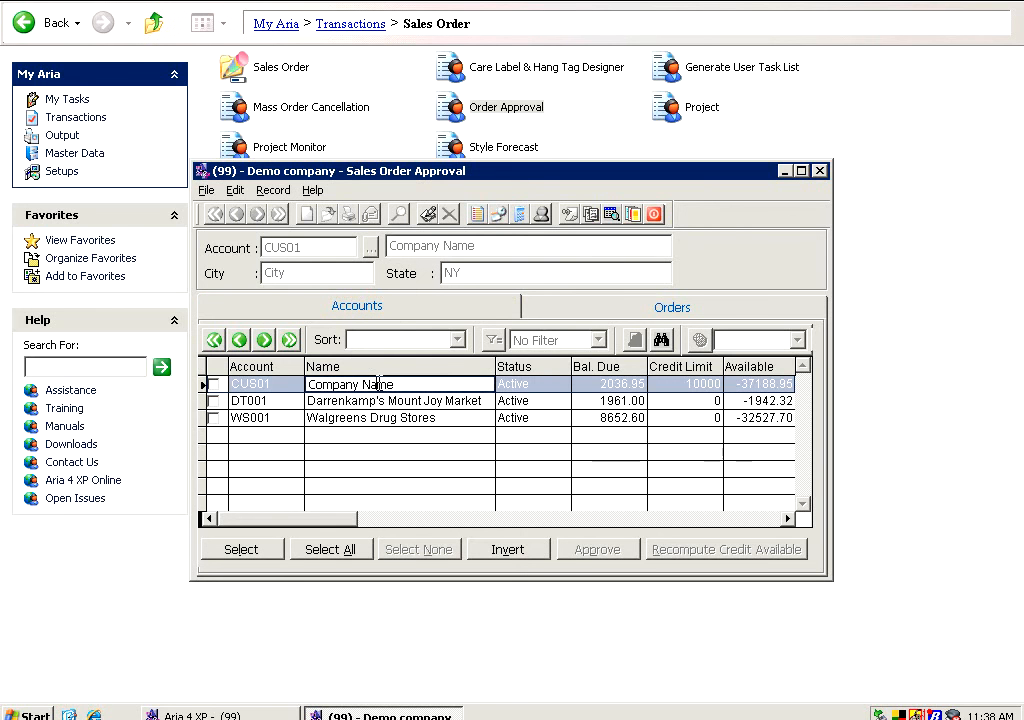
pyautogui.click(714, 309)
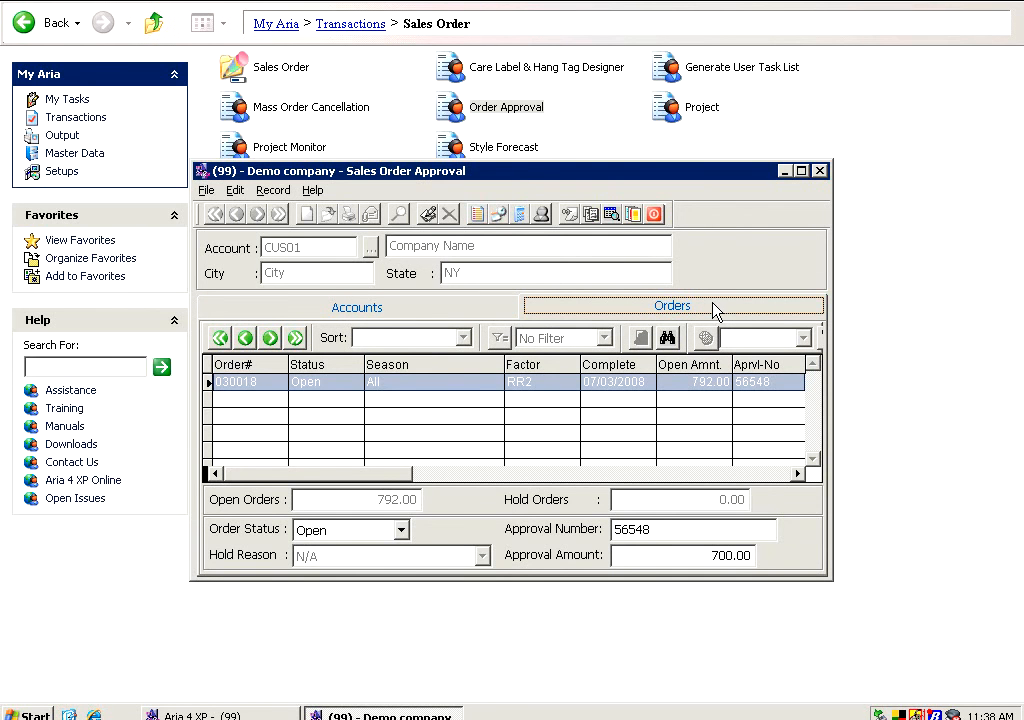
pyautogui.click(430, 310)
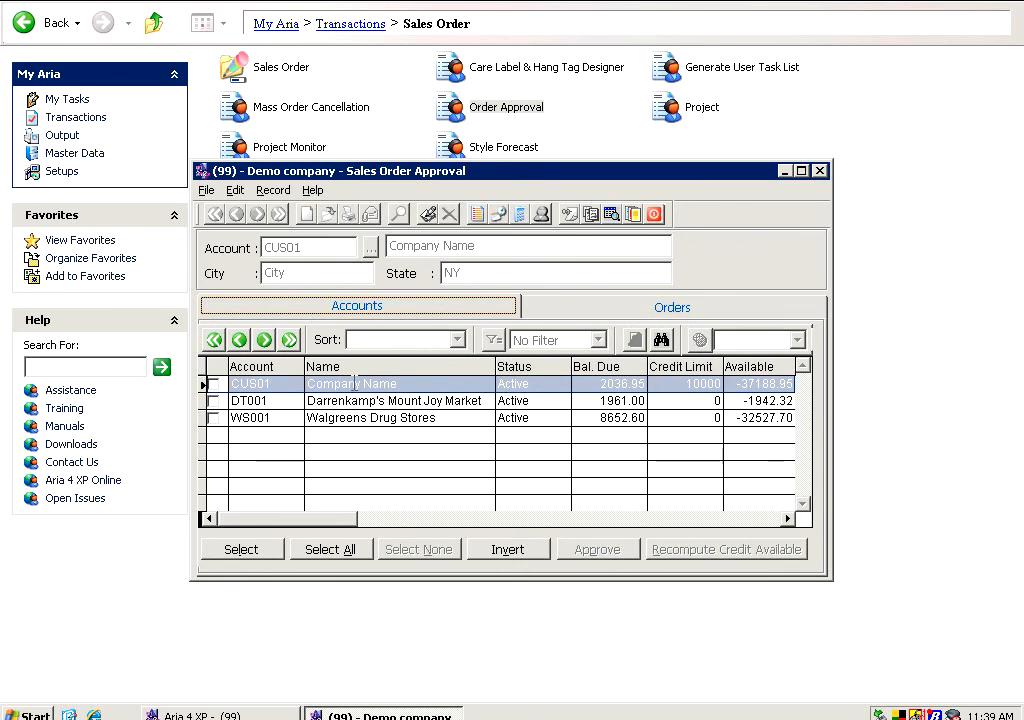
pyautogui.click(352, 384)
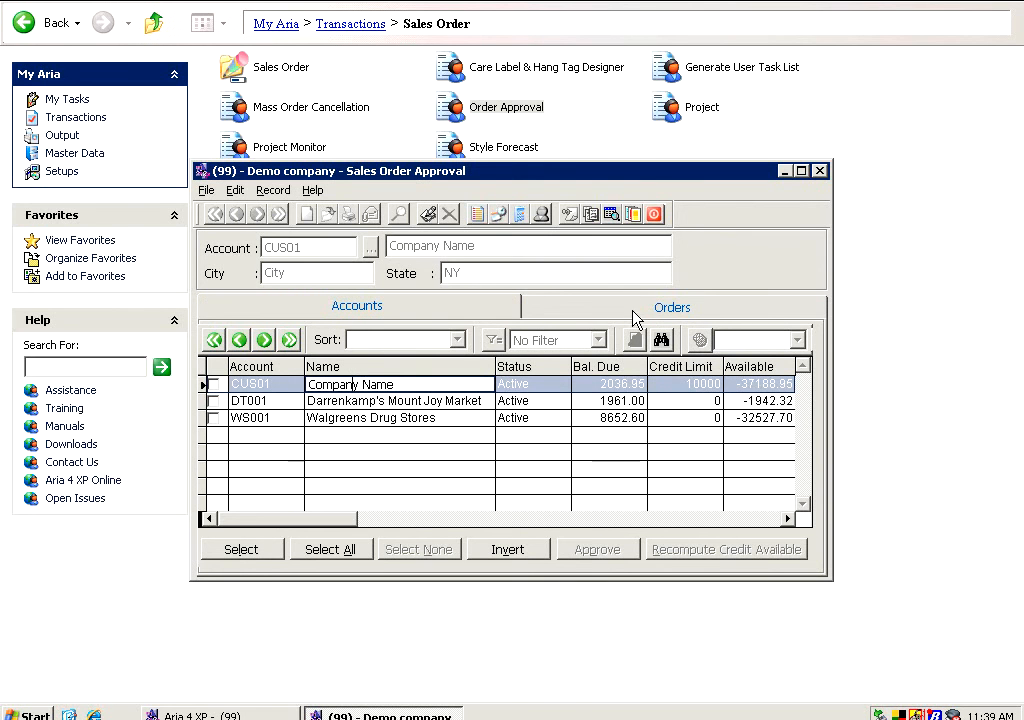
pyautogui.click(631, 308)
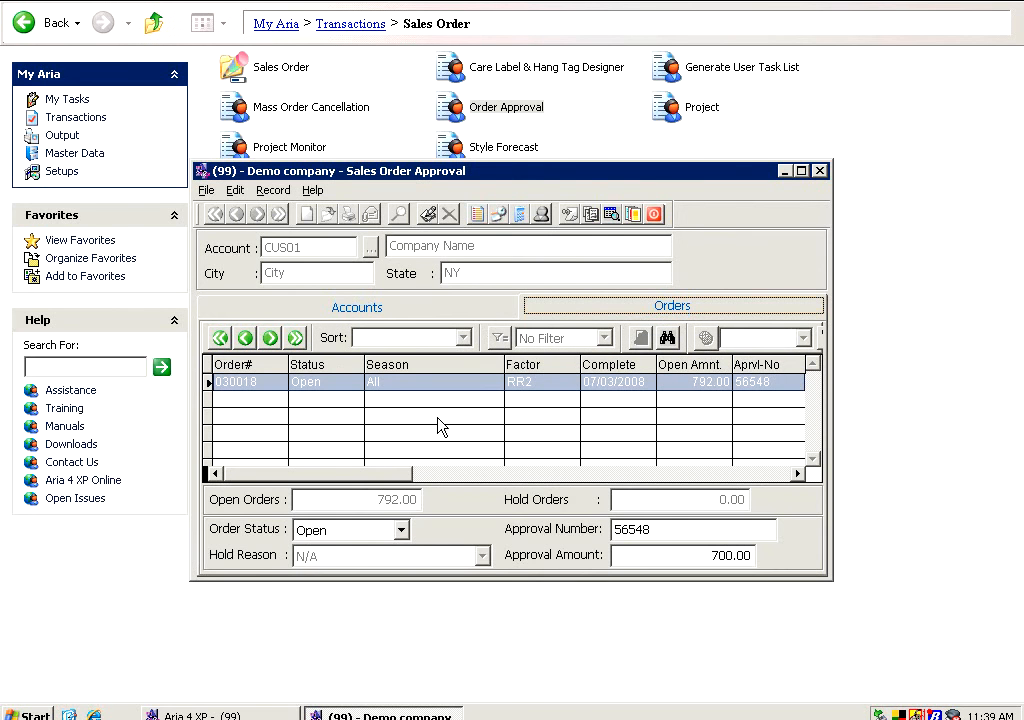
pyautogui.click(392, 382)
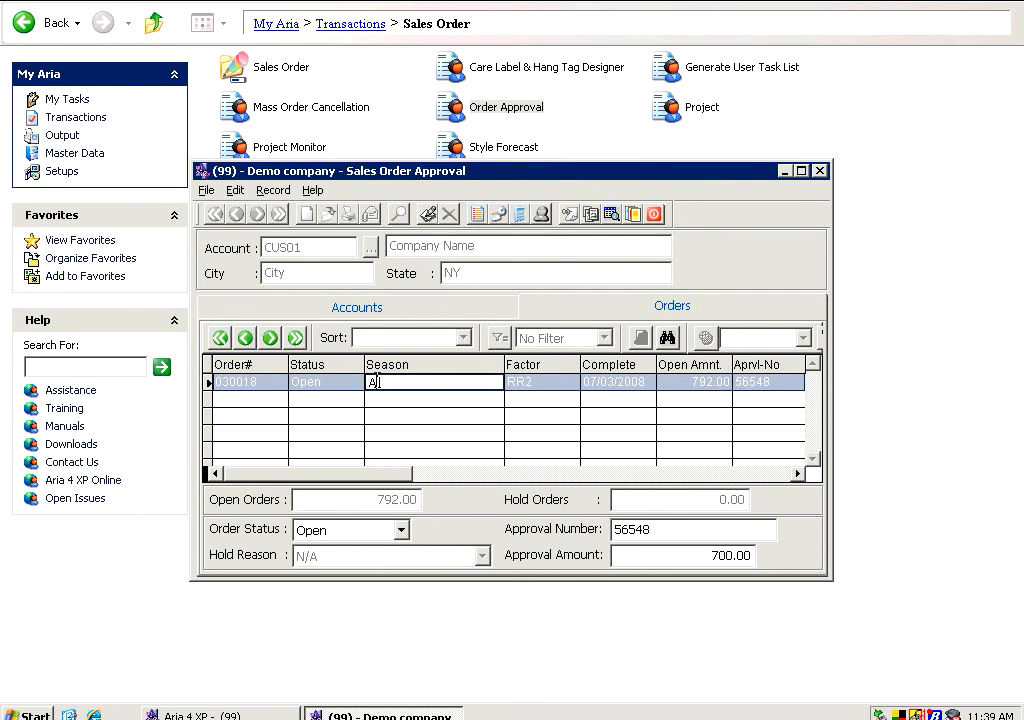
# Set the approved order's status back to Hold, keep the hold reason N/A, and check the account's available credit.
pyautogui.click(348, 537)
pyautogui.click(341, 567)
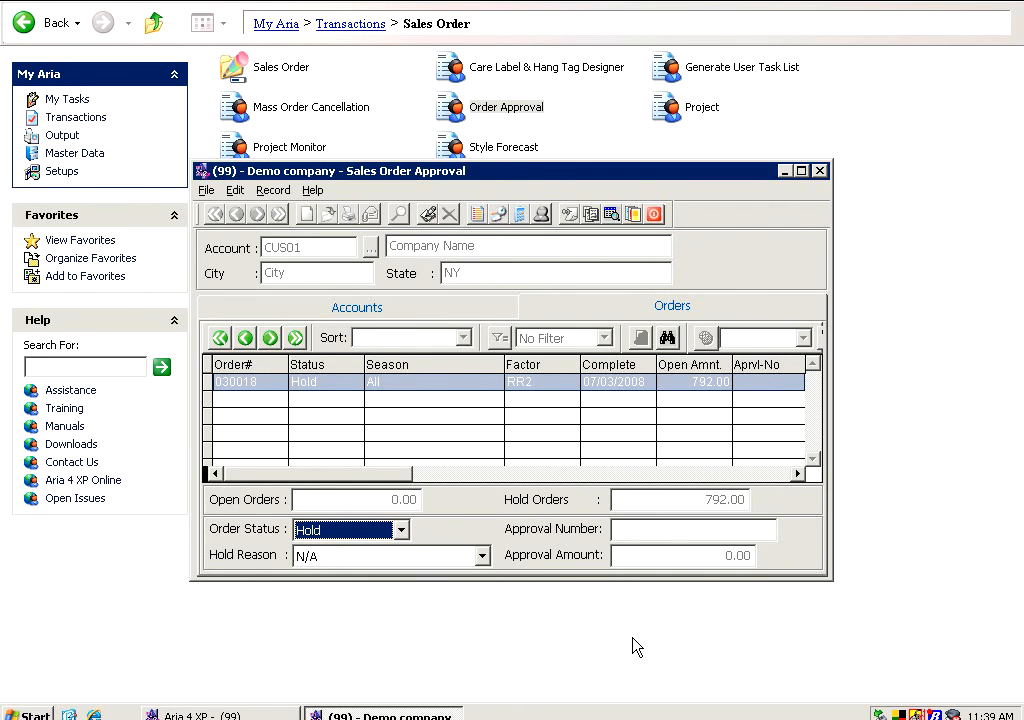
pyautogui.click(457, 557)
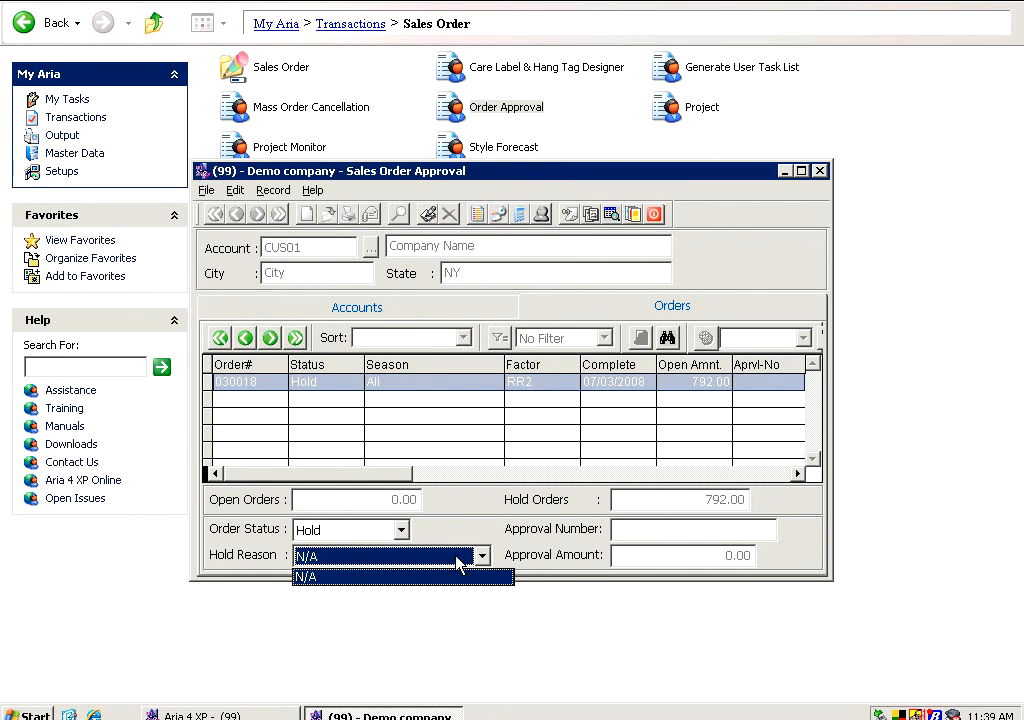
pyautogui.click(259, 563)
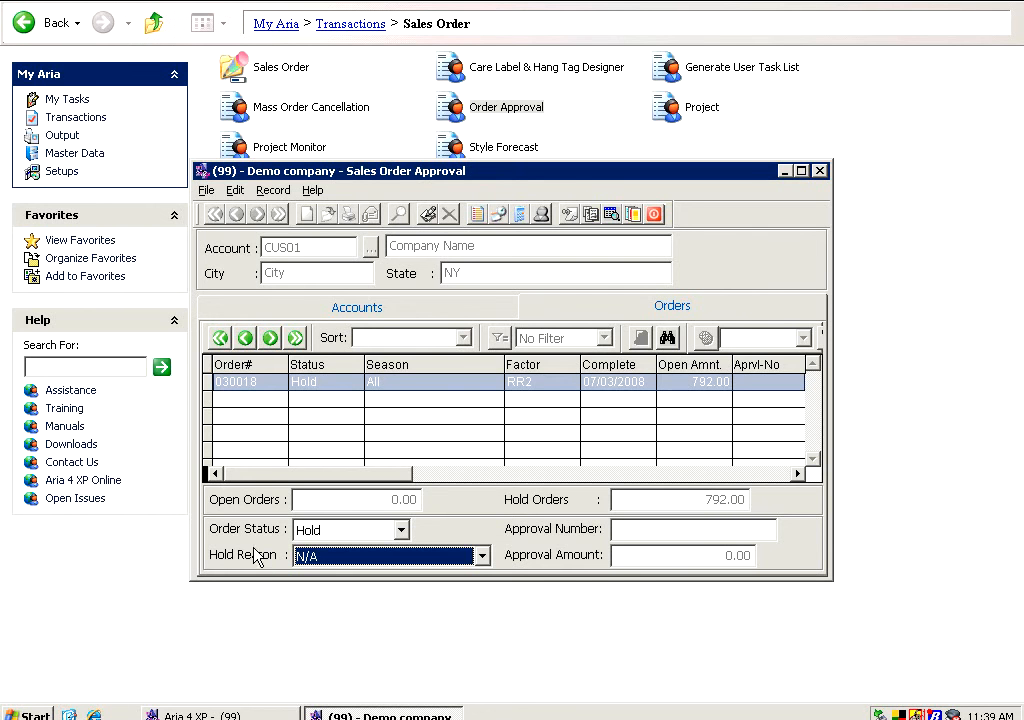
pyautogui.click(365, 313)
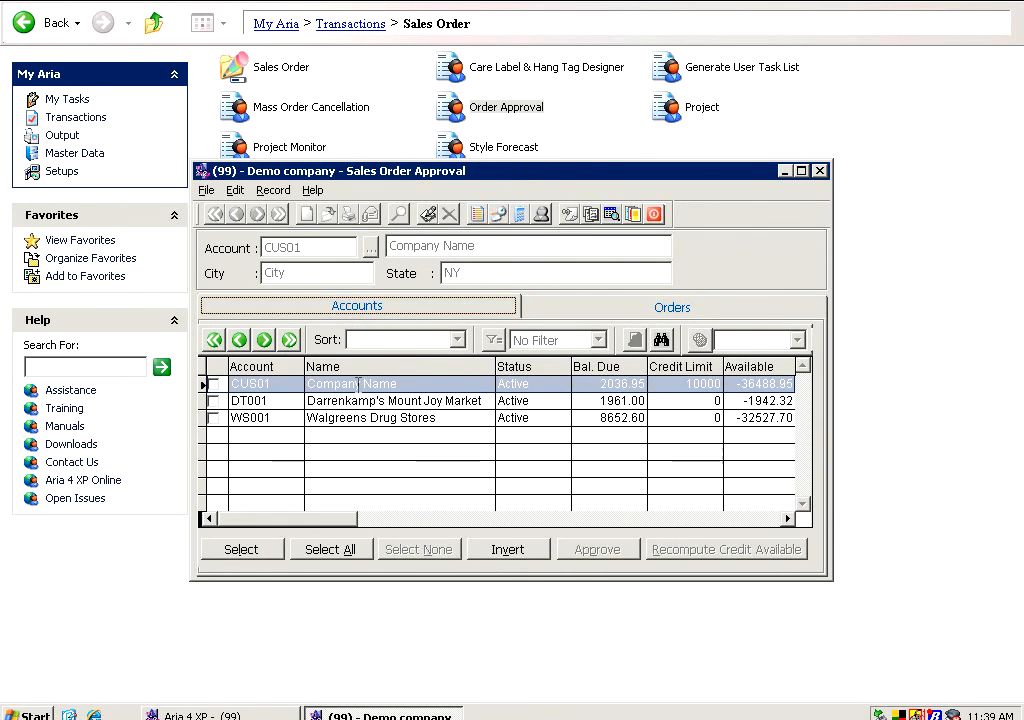
pyautogui.click(680, 309)
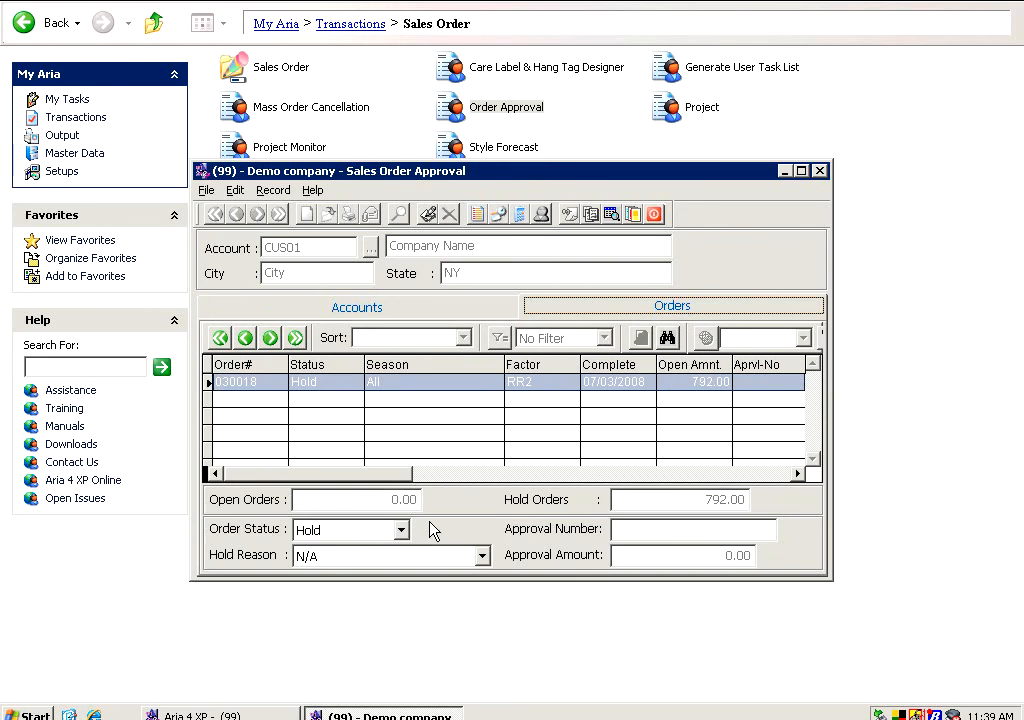
# Set the order's status to Open and enter approval number 1232.
pyautogui.click(401, 530)
pyautogui.click(375, 551)
pyautogui.click(632, 528)
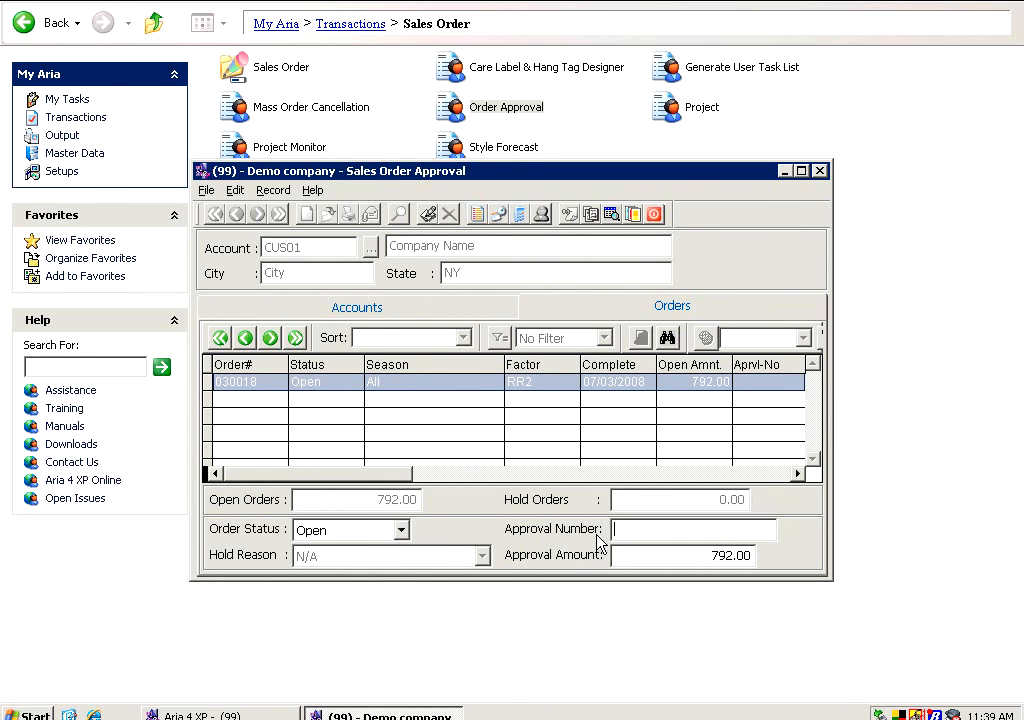
pyautogui.write('1232')
pyautogui.press('Tab')
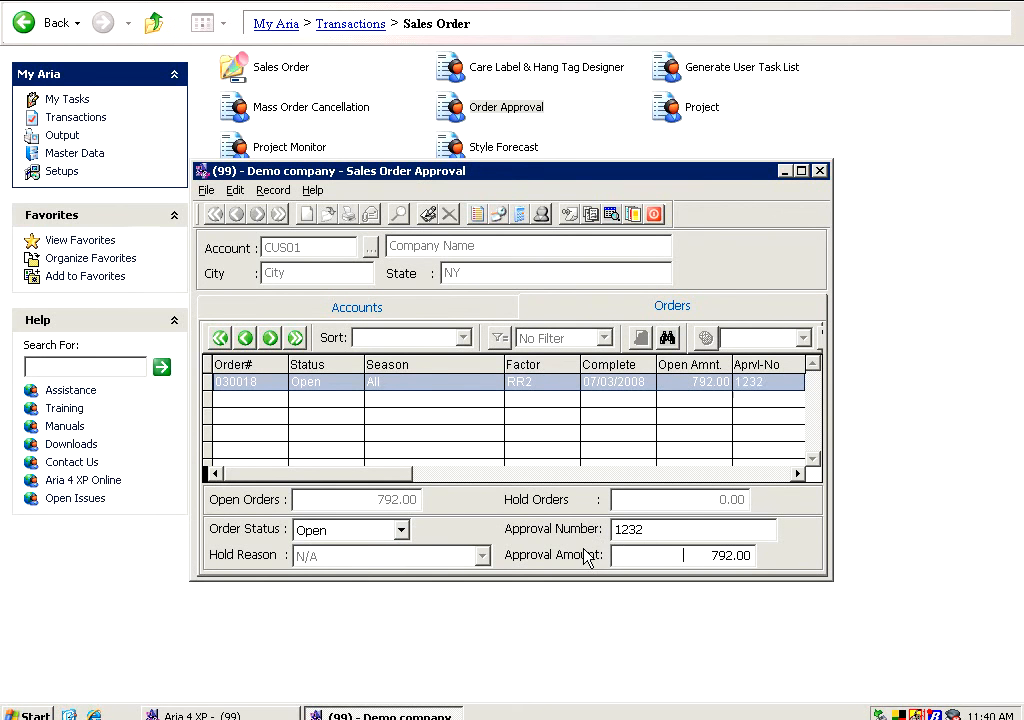